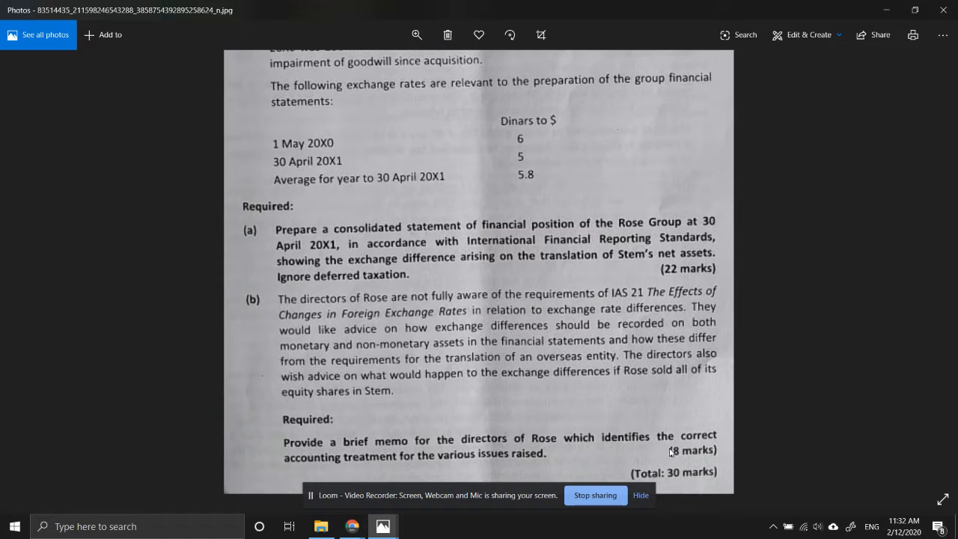
Switch to the Rose document in Google Docs and back to the question image to review requirement (b)
mouse_move(354, 521)
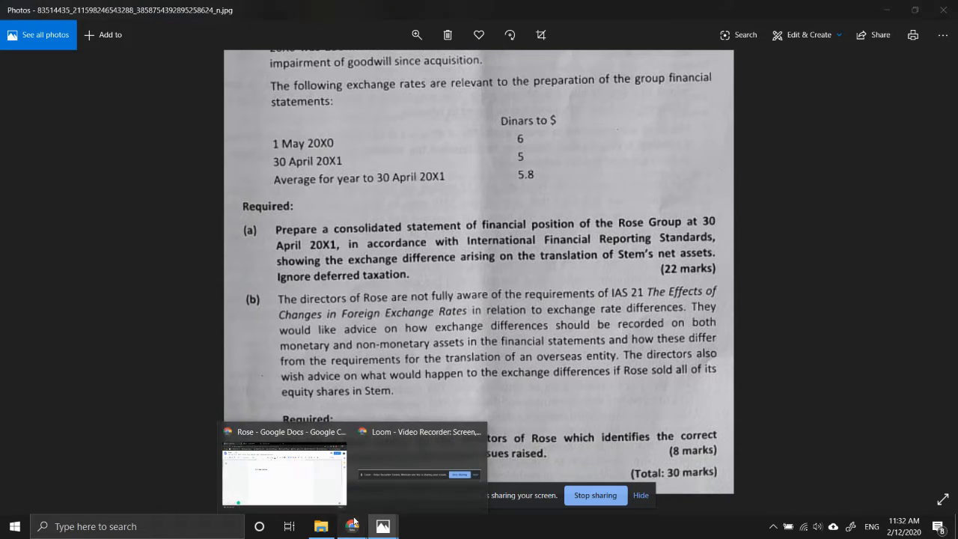
left_click(325, 482)
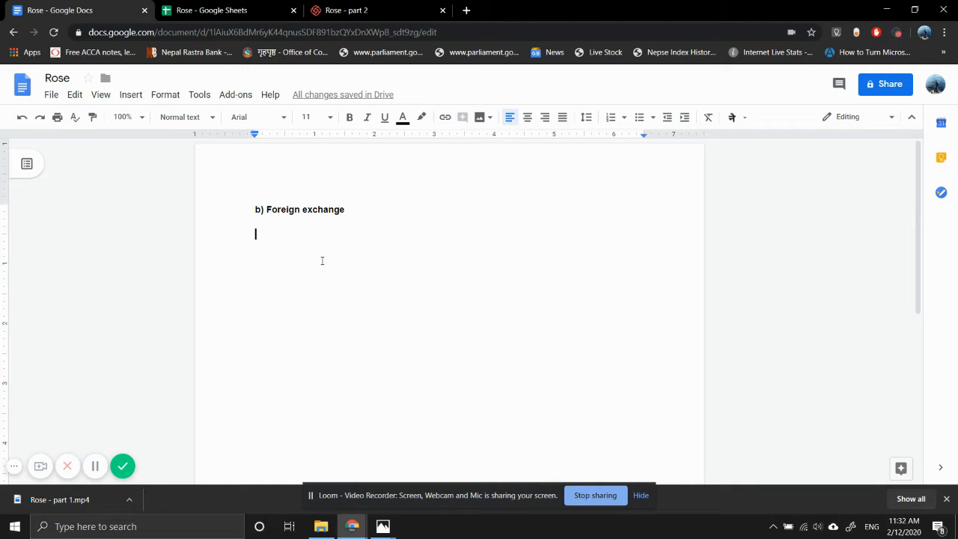
key("BackSpace")
mouse_move(394, 516)
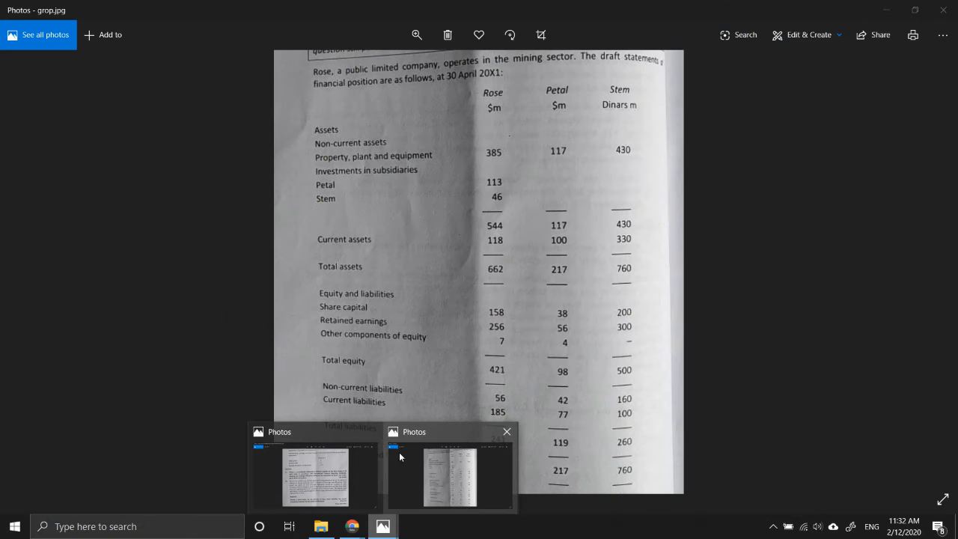
left_click(366, 453)
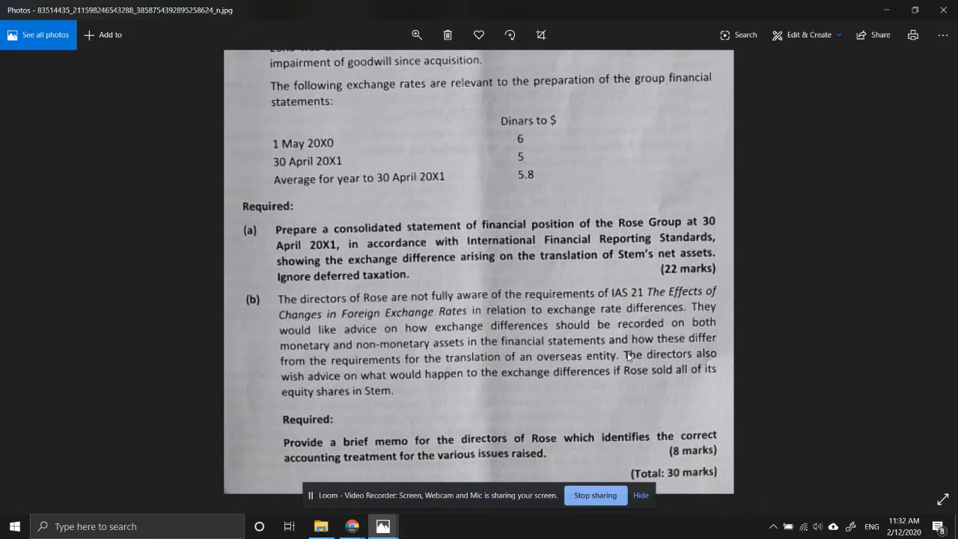
Return to the Rose document in Google Docs and add the bold heading "Monetary Assets" below "b) Foreign exchange"
mouse_move(363, 522)
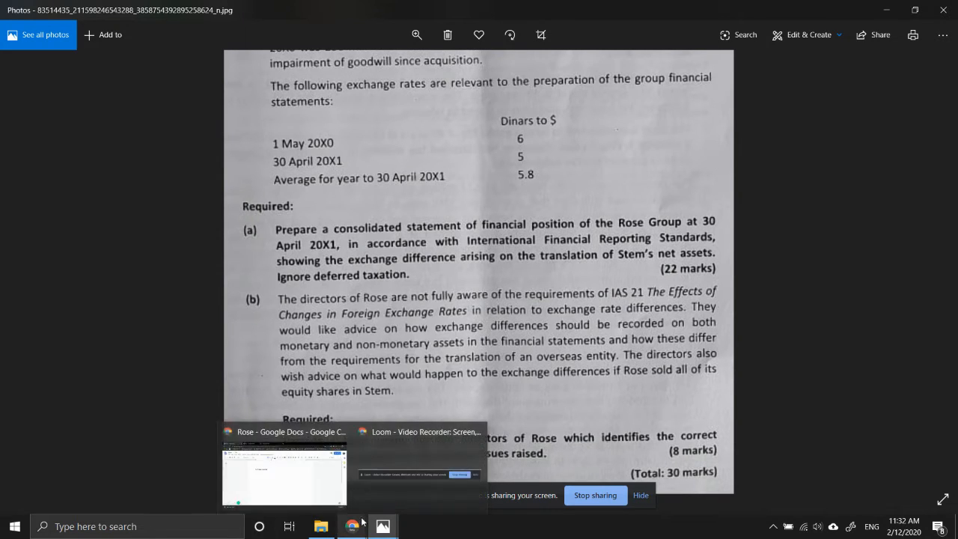
left_click(304, 438)
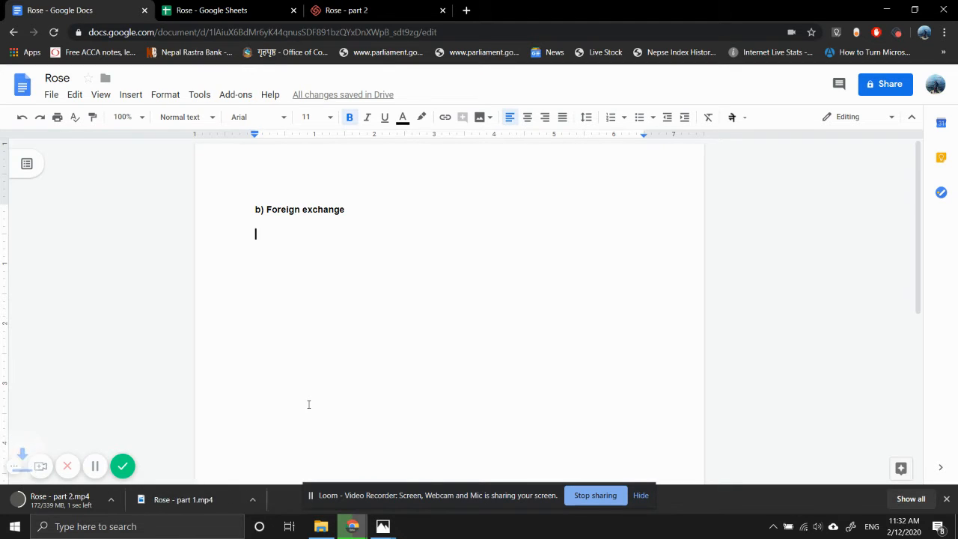
type("Monetary Assets")
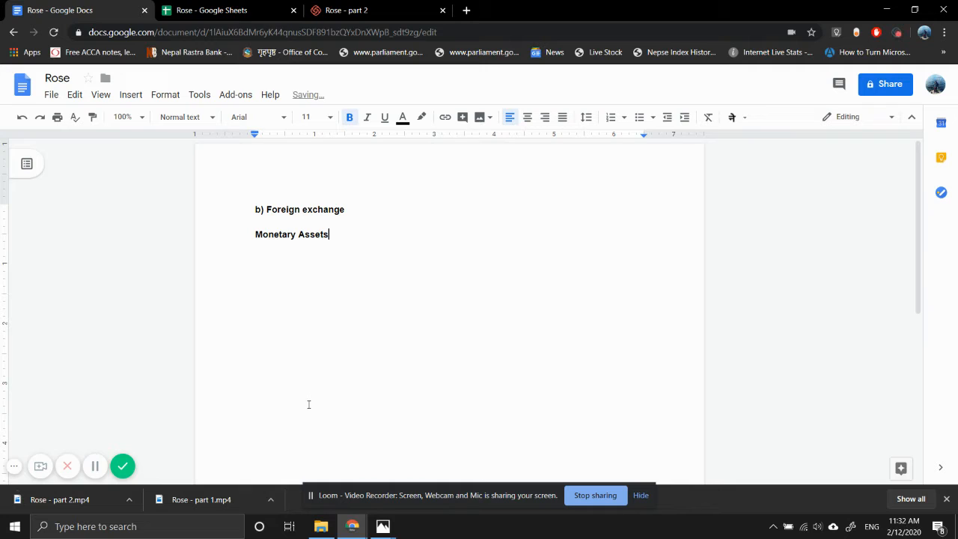
key("Return")
key("Return")
Add the bold heading "Non-monetary assets" below the Monetary Assets heading, followed by a blank line
type("Non-monetary asset")
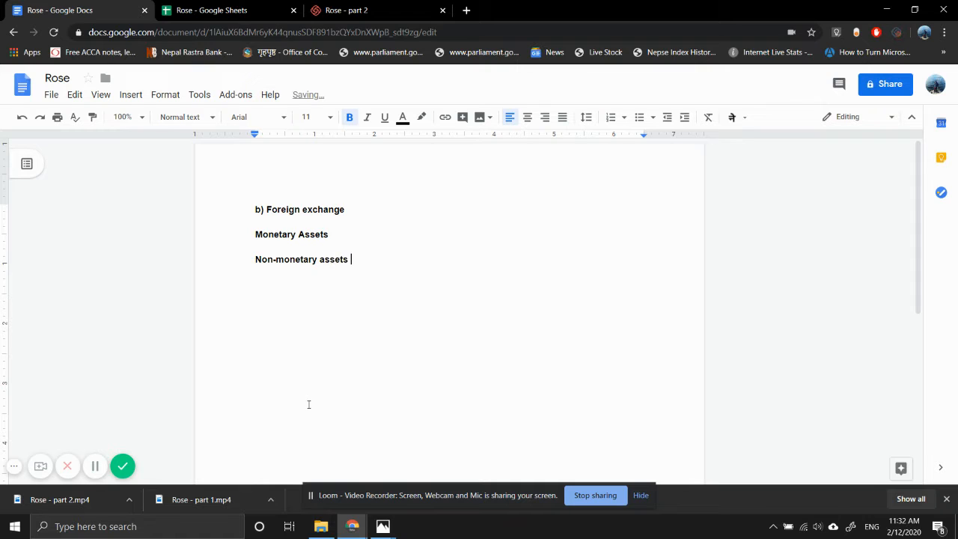
type("s")
key("Return")
key("Return")
Add the bold heading "Foreign subsidiary" below Non-monetary assets and dismiss the browser's downloads bar
type("Forign")
key("BackSpace")
key("BackSpace")
key("BackSpace")
type("eign subsidiary")
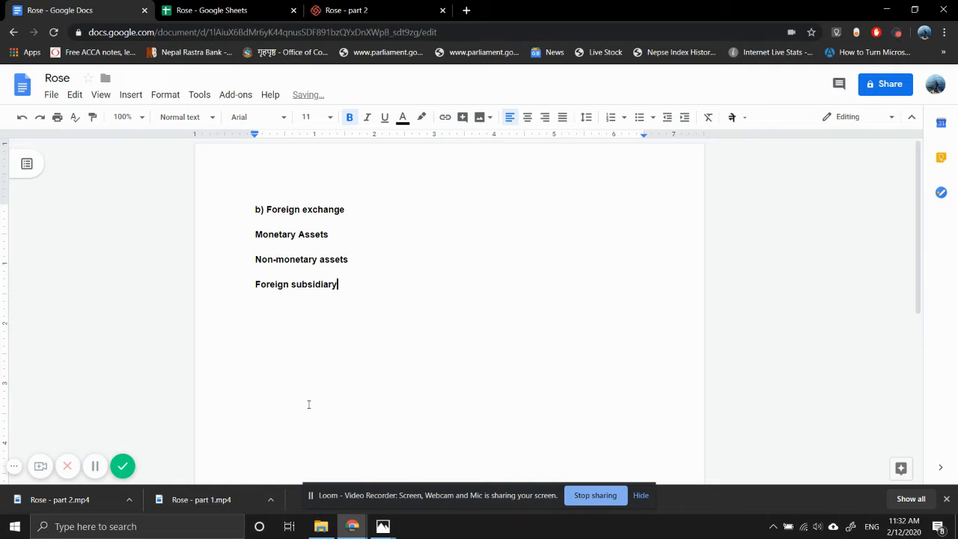
key("Return")
left_click(946, 499)
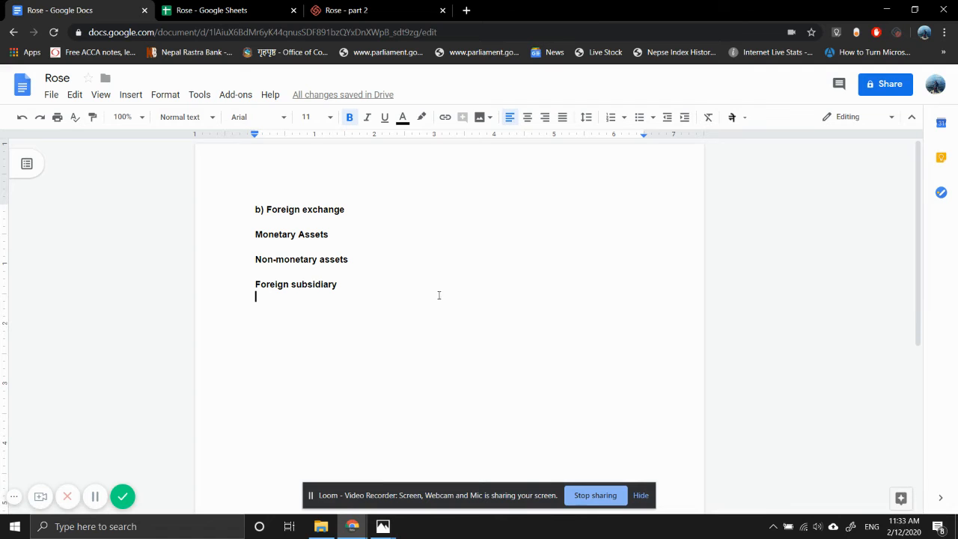
Start a non-bold paragraph under the Monetary Assets heading with "Monetary assets are units of currency held and"
left_click(277, 245)
key("Return")
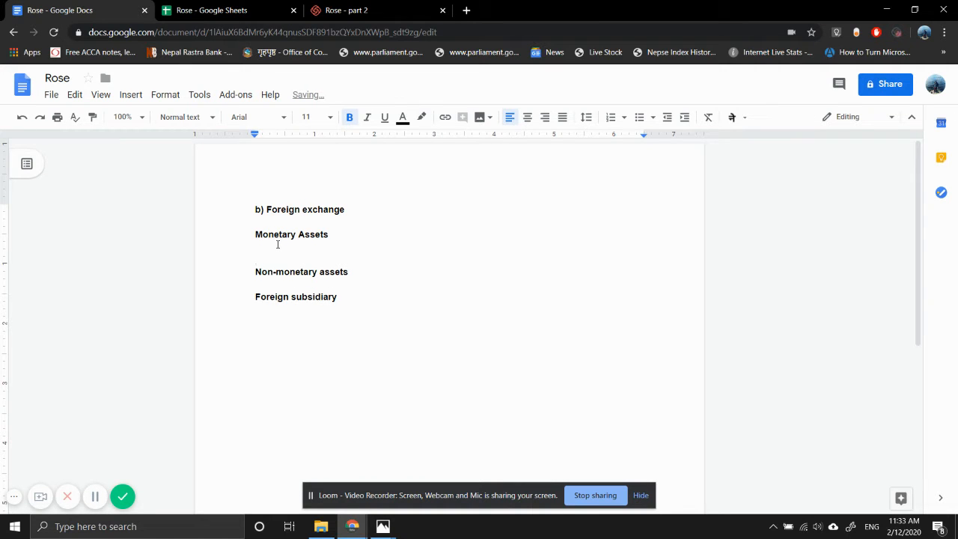
key("ctrl+b")
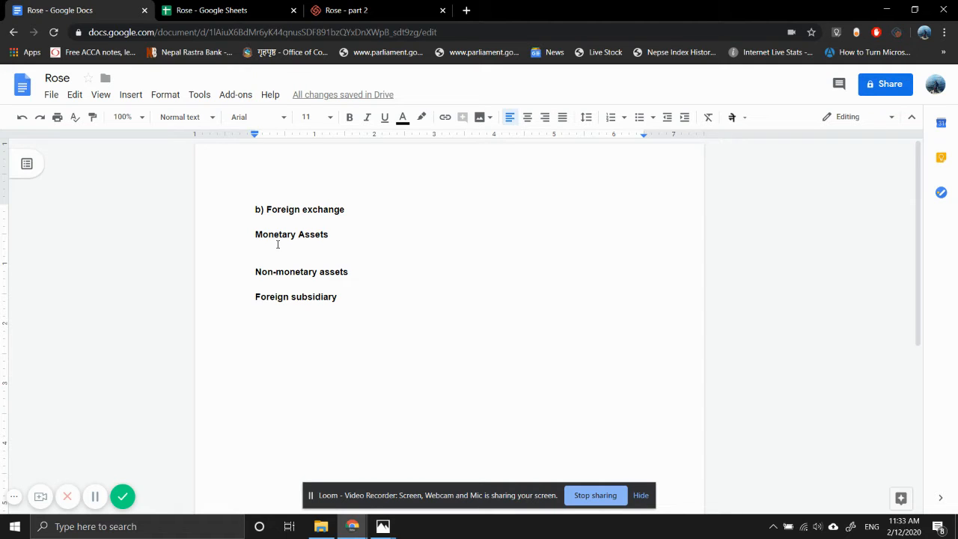
type("Mone")
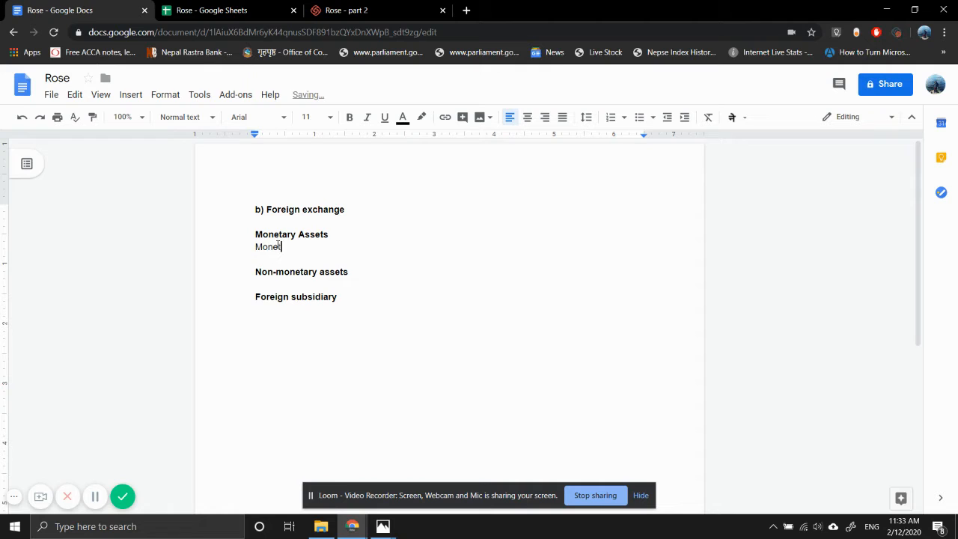
type("tary assets are units of ")
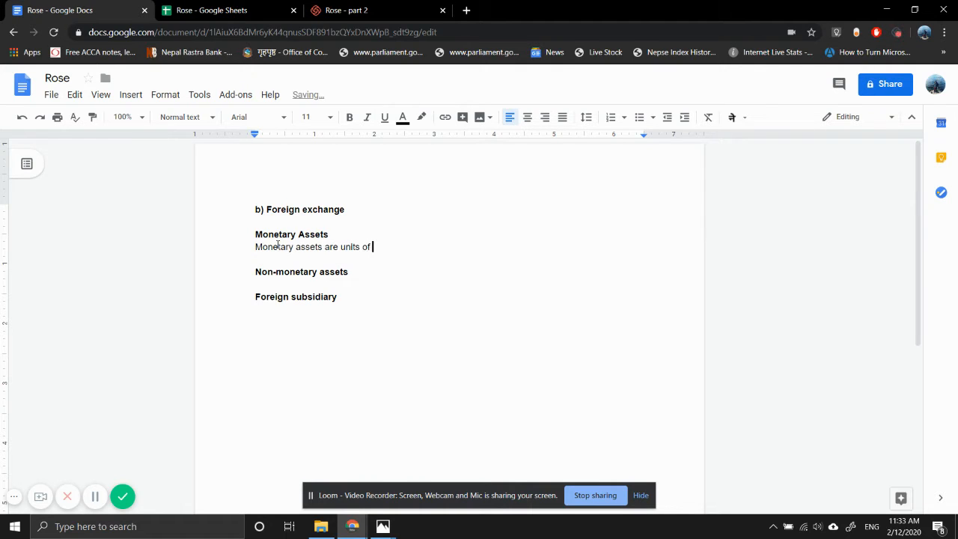
type("currency held and ")
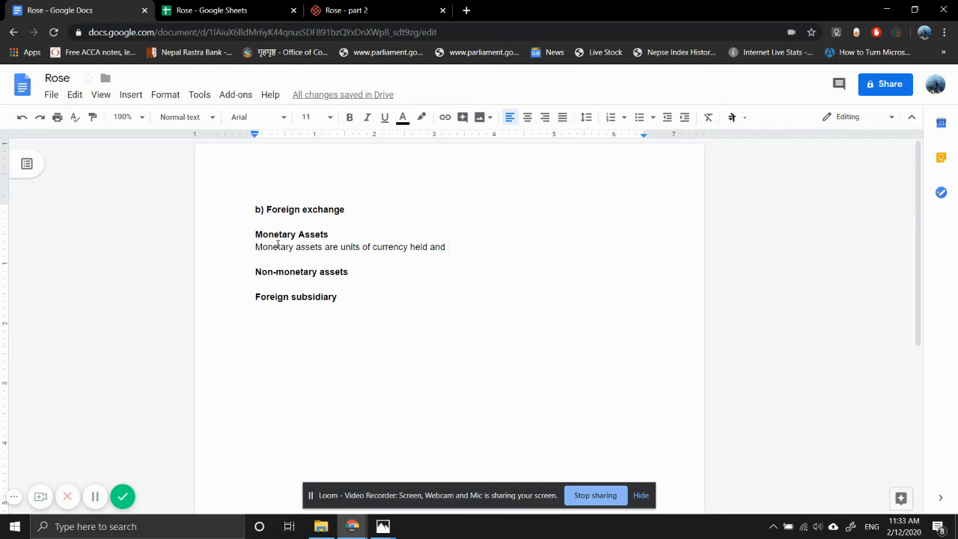
type("assets")
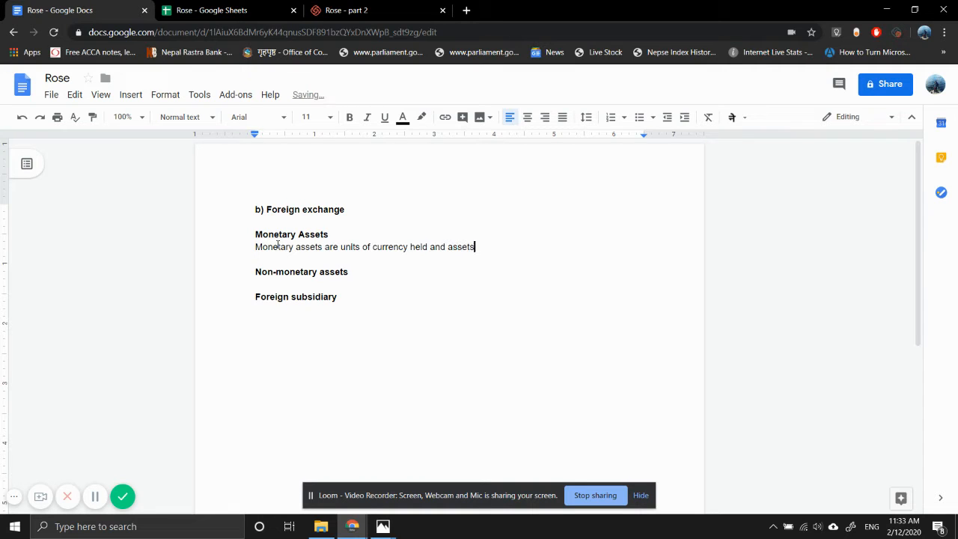
type(" and liabilities to be rec")
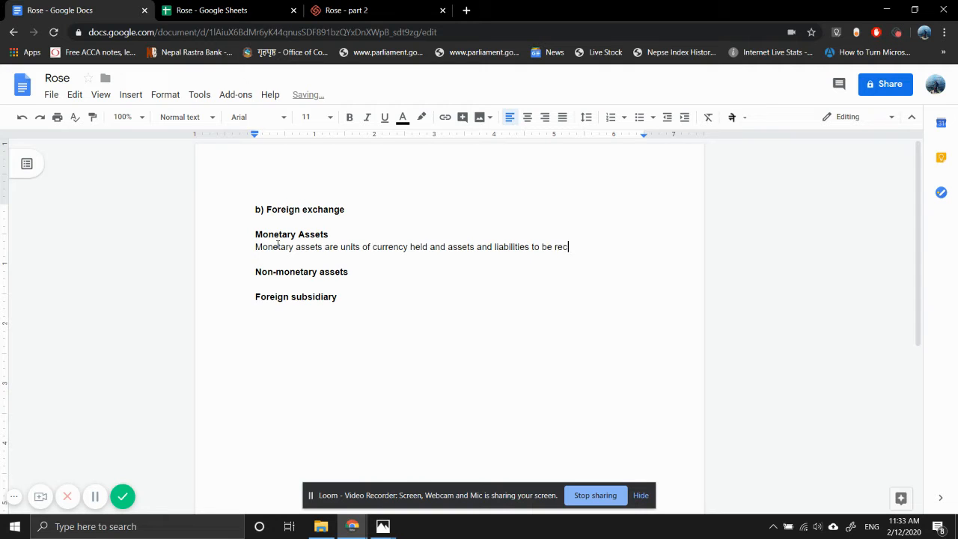
type("ieved or paid in a fi")
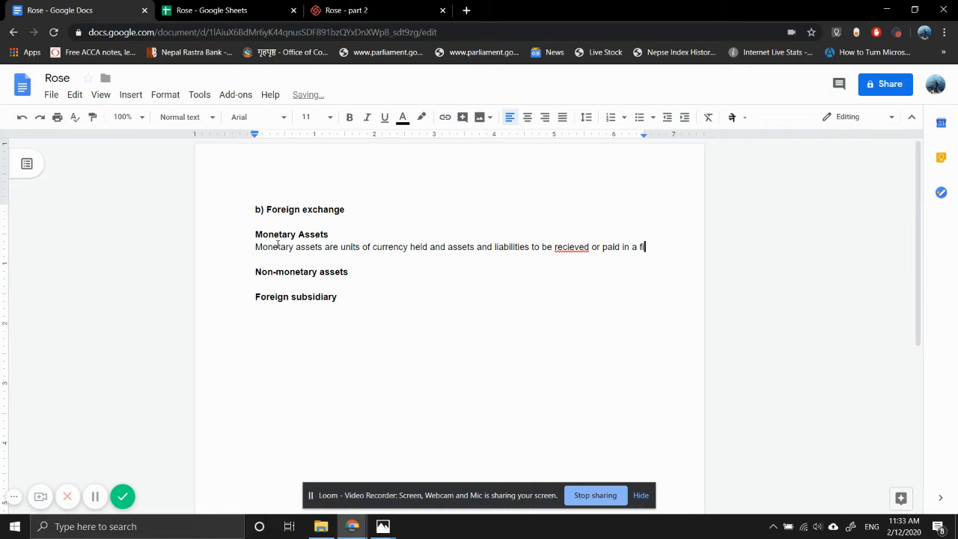
type("xed or ")
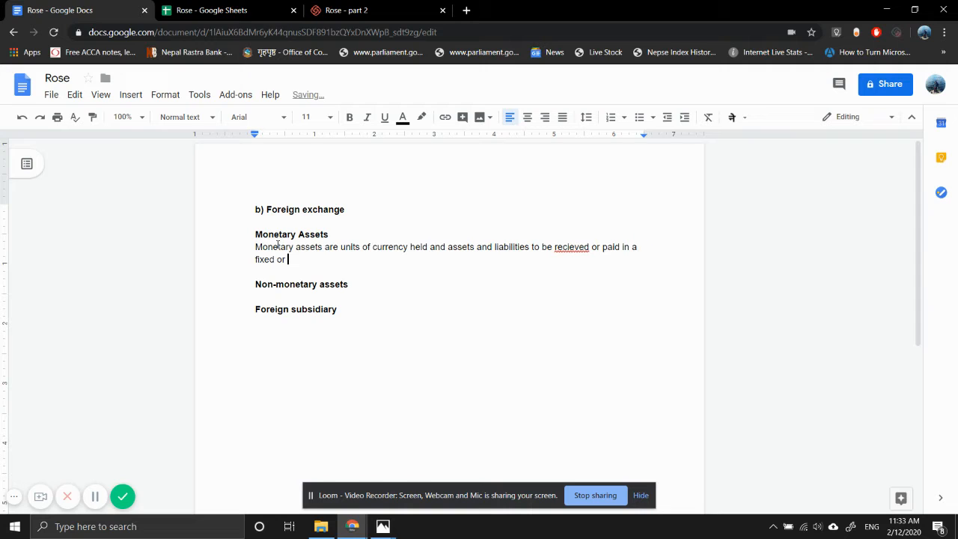
type("determinable units of")
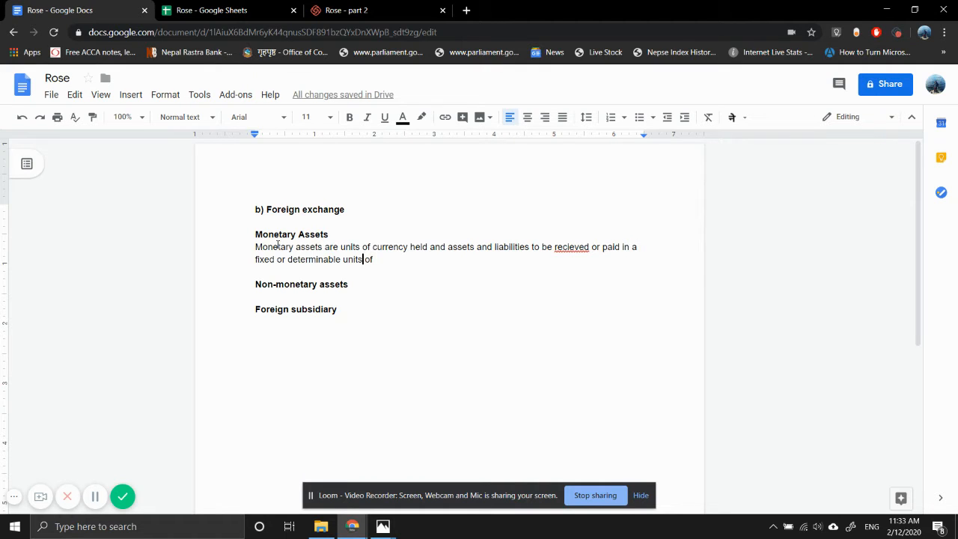
Insert "number" before "units" in the definition's second line and end the sentence with "currency."
key("ctrl+Left")
type("nu")
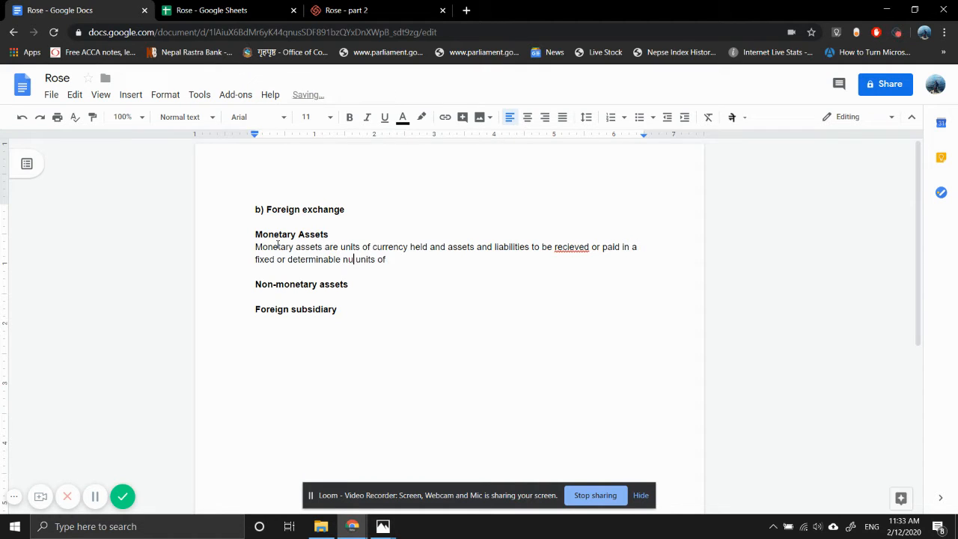
type("mber")
key("Right")
key("Right")
type("currecny")
key("BackSpace")
key("BackSpace")
key("BackSpace")
type("ncy.")
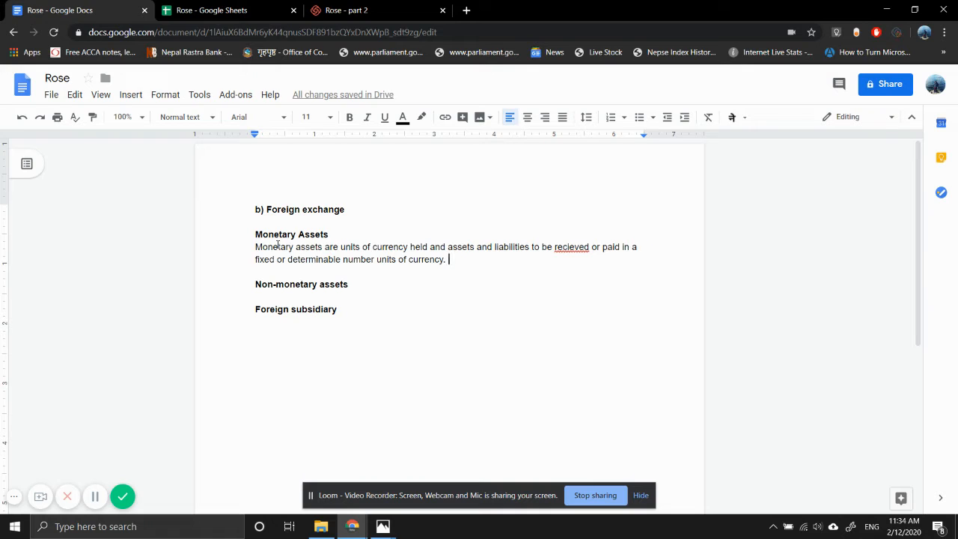
Add "Eg." after the definition and correct the misspelled "recieved" to "received"
type("Eg")
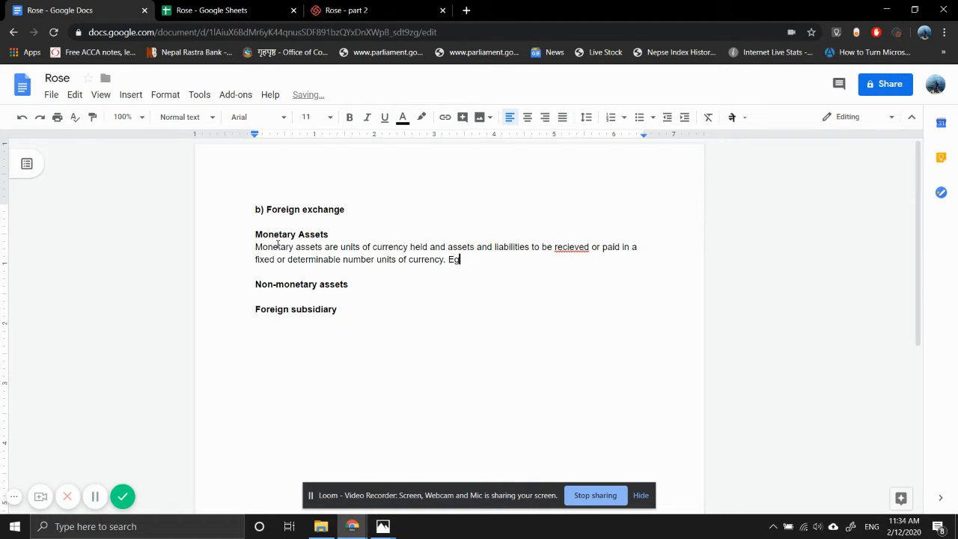
type(".")
type(" loans")
key("BackSpace")
key("BackSpace")
key("BackSpace")
key("BackSpace")
key("BackSpace")
left_click(562, 247)
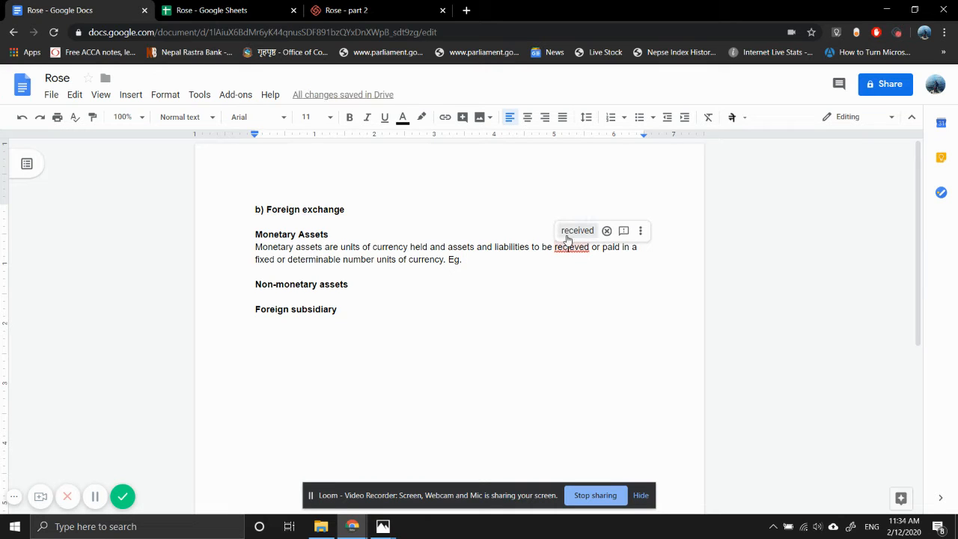
left_click(568, 232)
Complete the examples after "Eg." with "receivables, foreign bank account, loans and payables."
left_click(479, 263)
type("re")
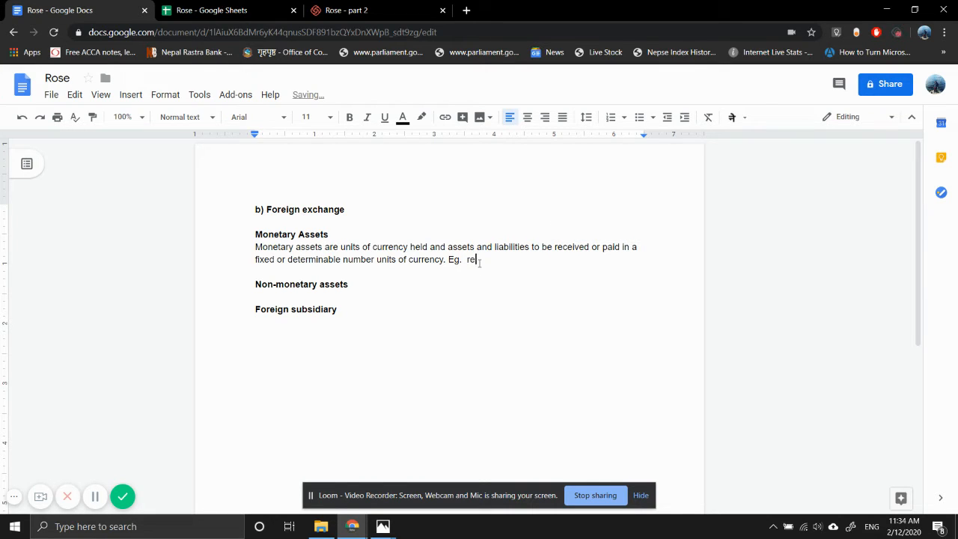
type("ceivables, foreign")
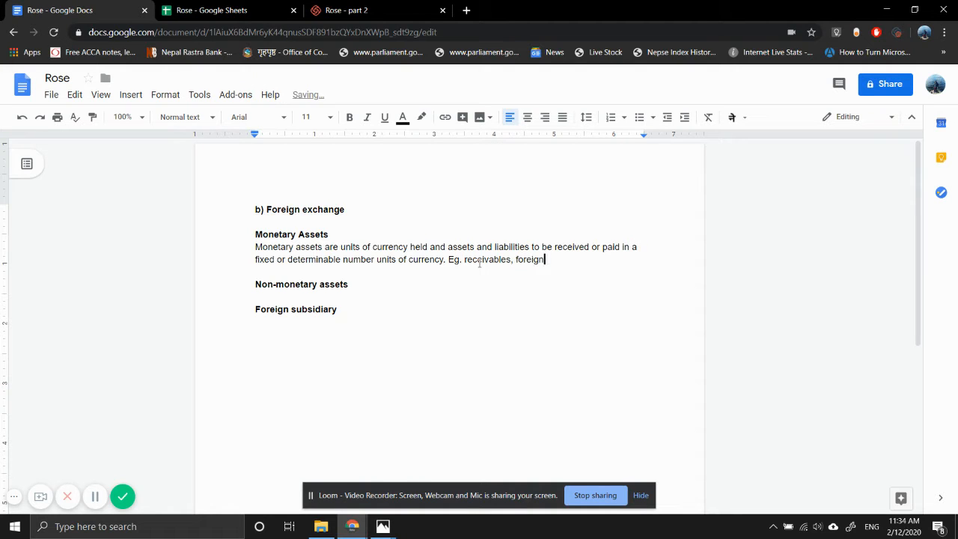
type(" bank account, loans and ")
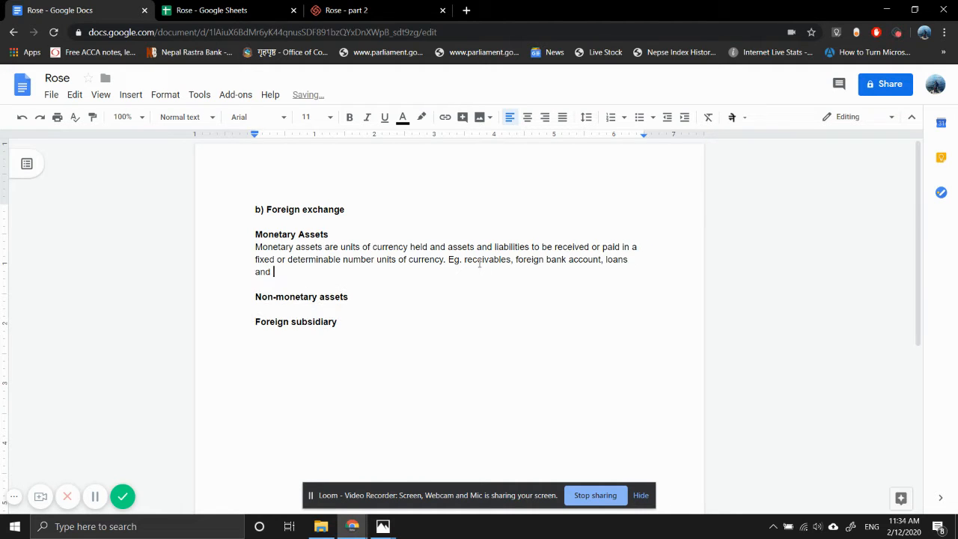
type("payables.")
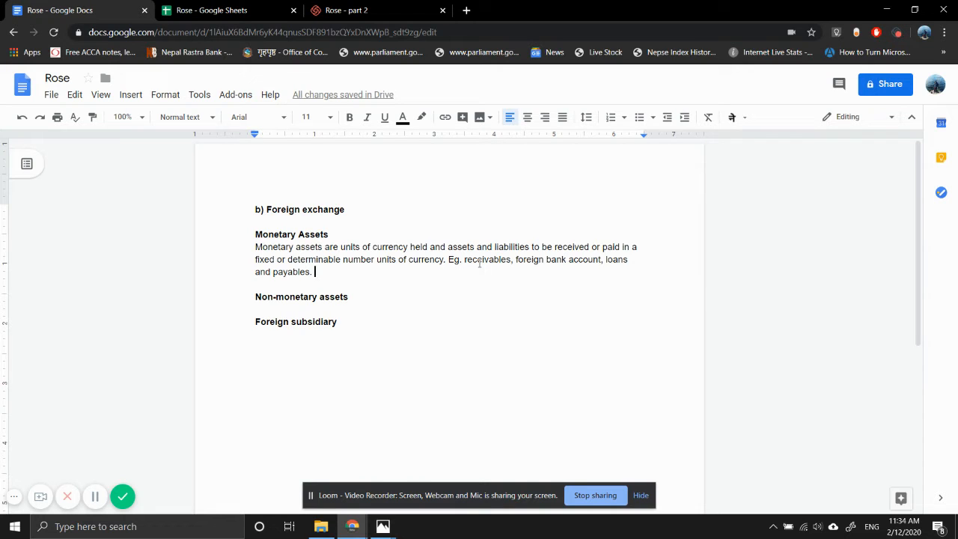
Start a new paragraph below the monetary assets definition, beginning "Monetary items are retranslat"
key("Return")
key("Return")
type("Mone")
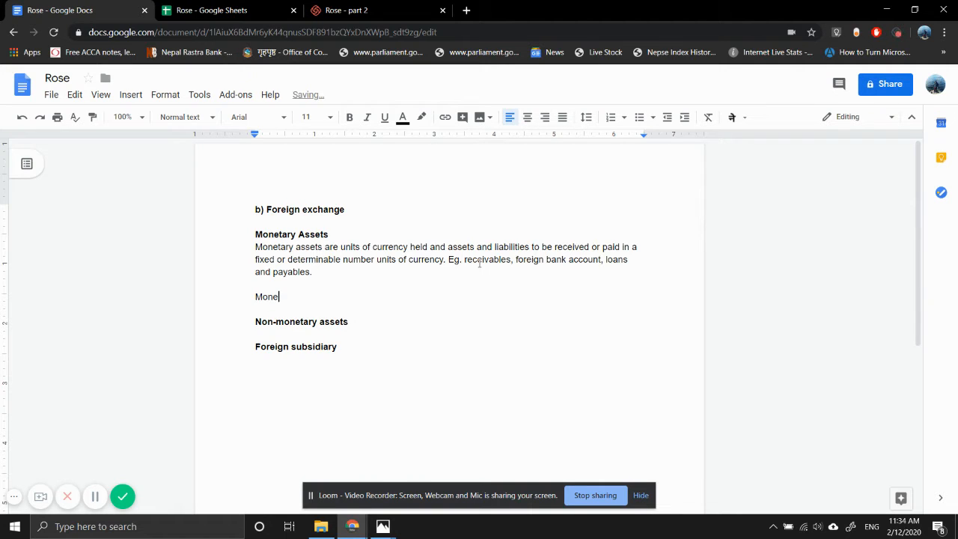
type("tary items are retranslat")
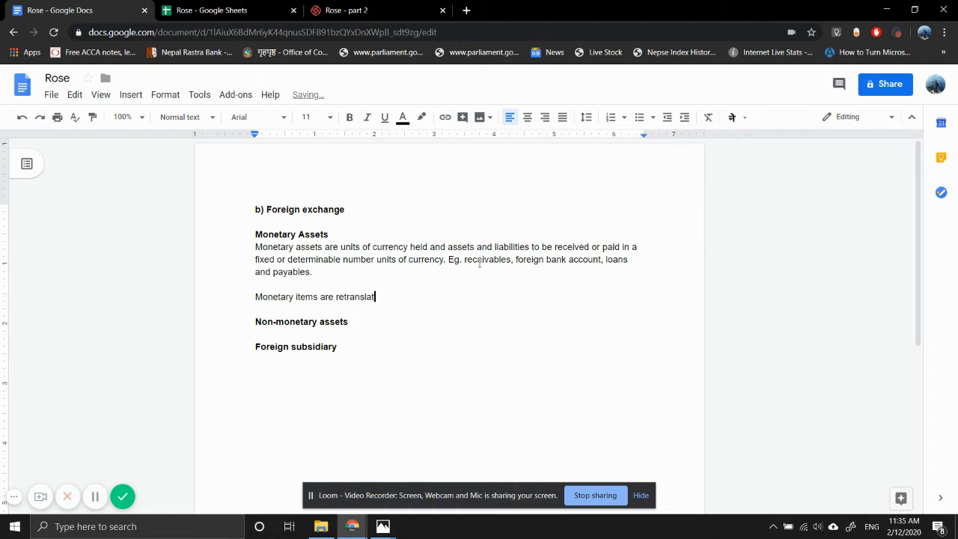
type("ed using closing exchange r")
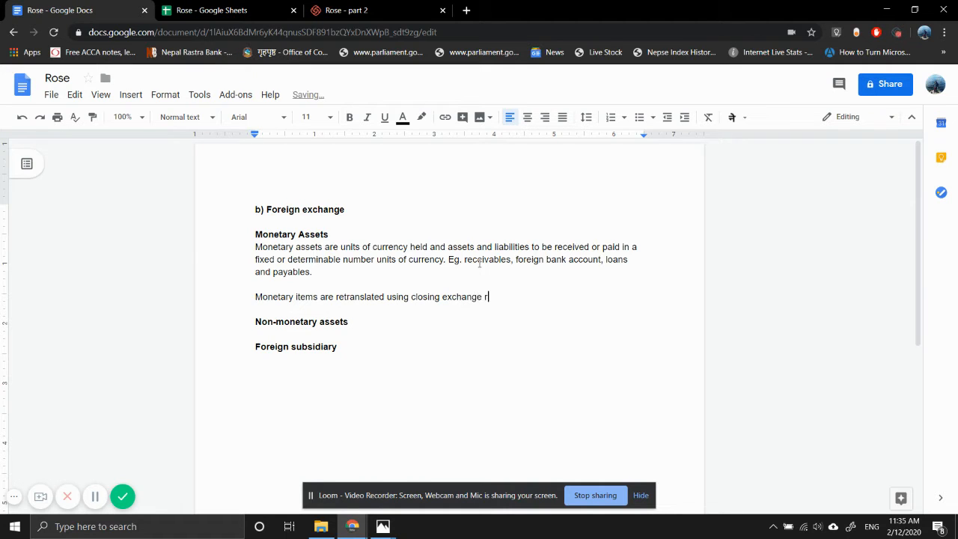
type("ate at the ")
type("year")
type(" end.")
type(" The")
Begin a new sentence after "year end." with "As per IAS 21"
key("BackSpace")
key("BackSpace")
key("BackSpace")
type("As per IAS 21")
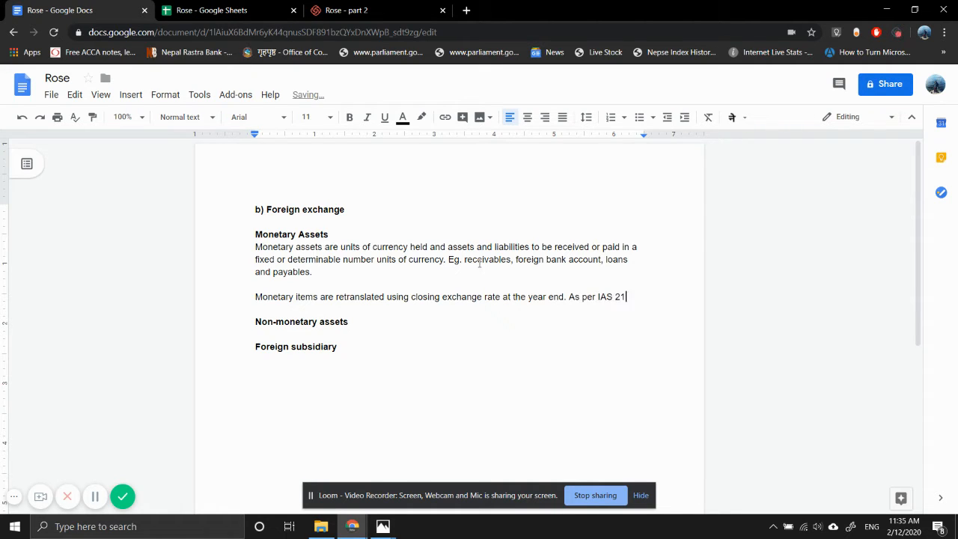
type(" Effects of Changes ")
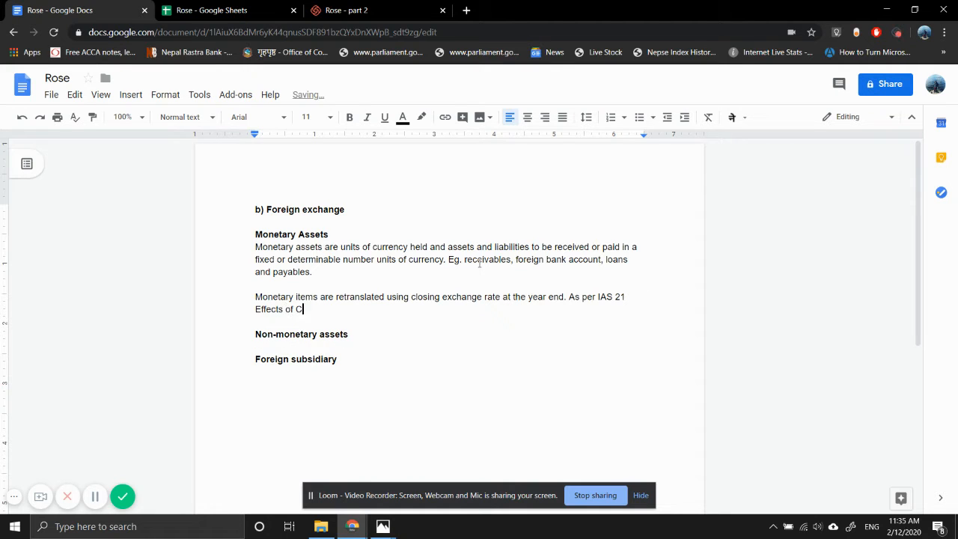
type("in ")
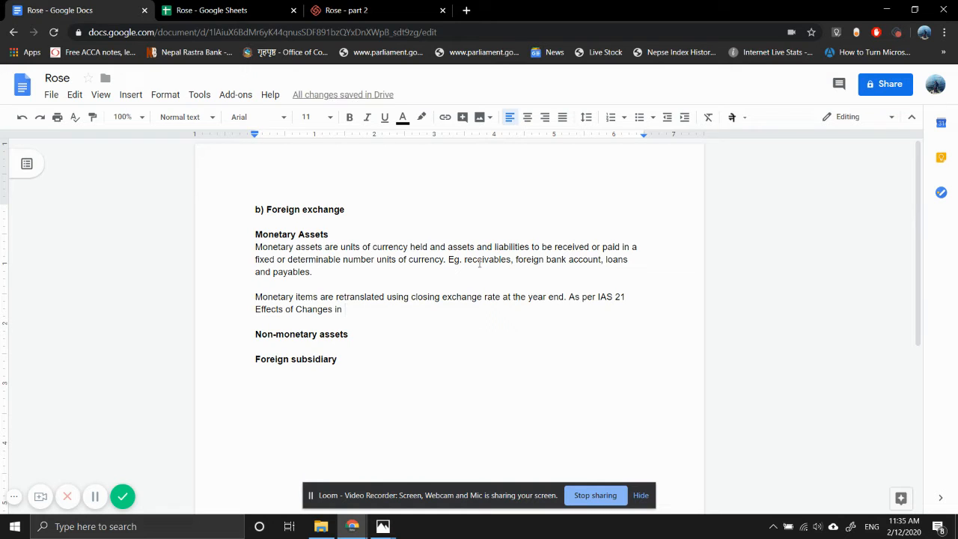
type("FOreign Exchange")
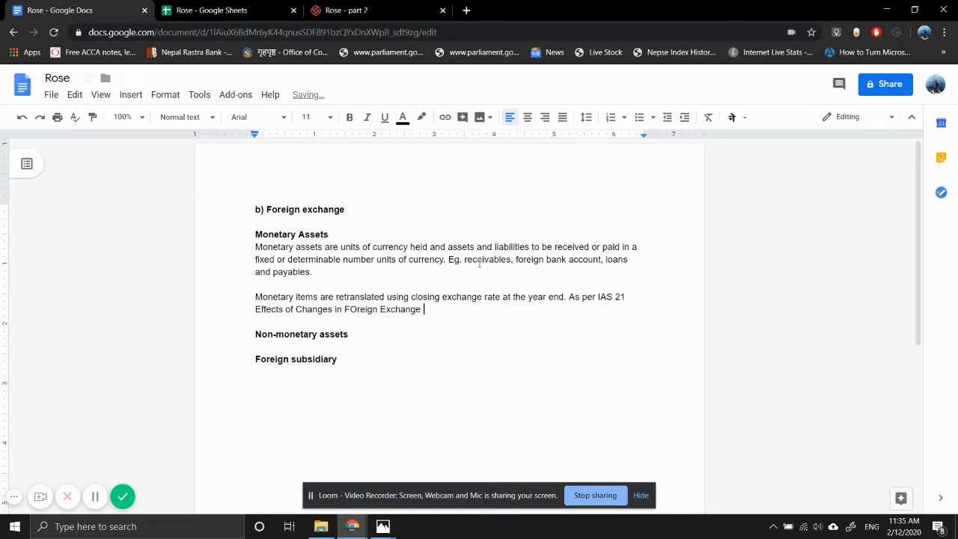
type(" Rates")
Correct the capitalisation of "FOreign" to "Foreign" in the standard's title and return to the end of the sentence
key("Left")
key("Left")
key("Left")
key("Left")
key("Left")
key("Left")
key("Left")
key("Left")
key("Left")
key("Left")
key("Left")
key("Left")
key("Left")
key("Left")
key("Left")
key("Left")
key("Left")
key("Left")
key("Left")
key("Left")
key("Right")
key("Right")
key("BackSpace")
type("o")
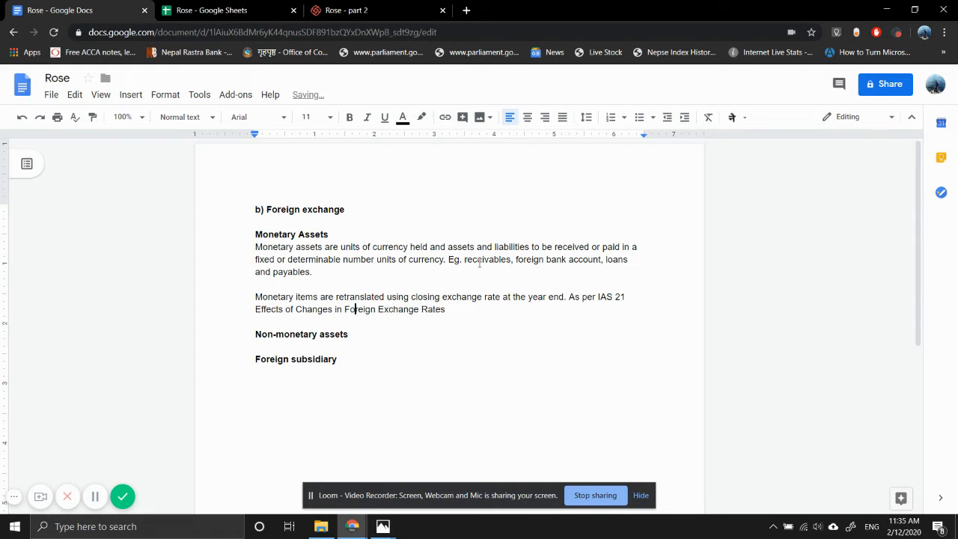
key("Right")
key("Right")
key("Right")
key("Right")
key("Right")
key("Right")
key("Right")
key("Right")
key("Right")
key("Left")
key("Left")
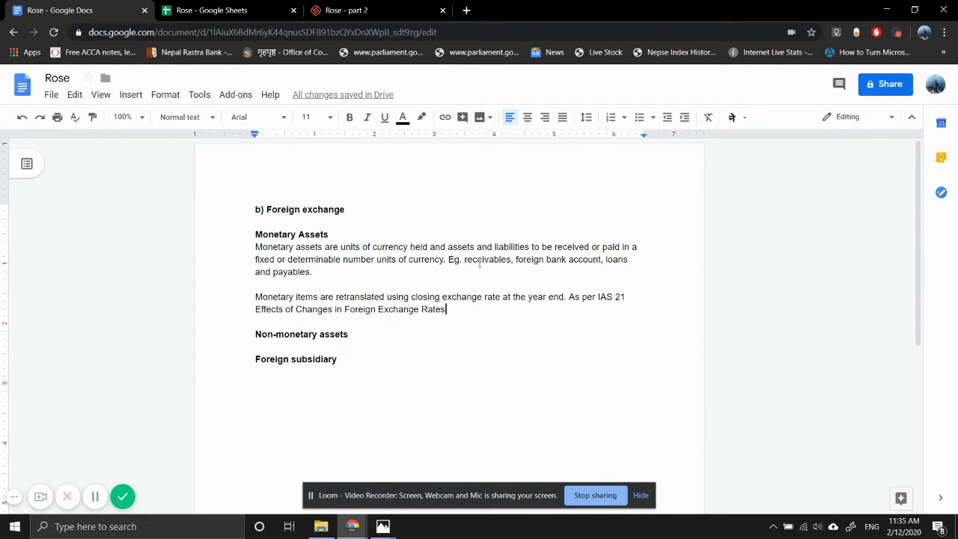
Put a comma directly after "Foreign Exchange Rates" in the IAS 21 sentence
type("is")
key("BackSpace")
key("BackSpace")
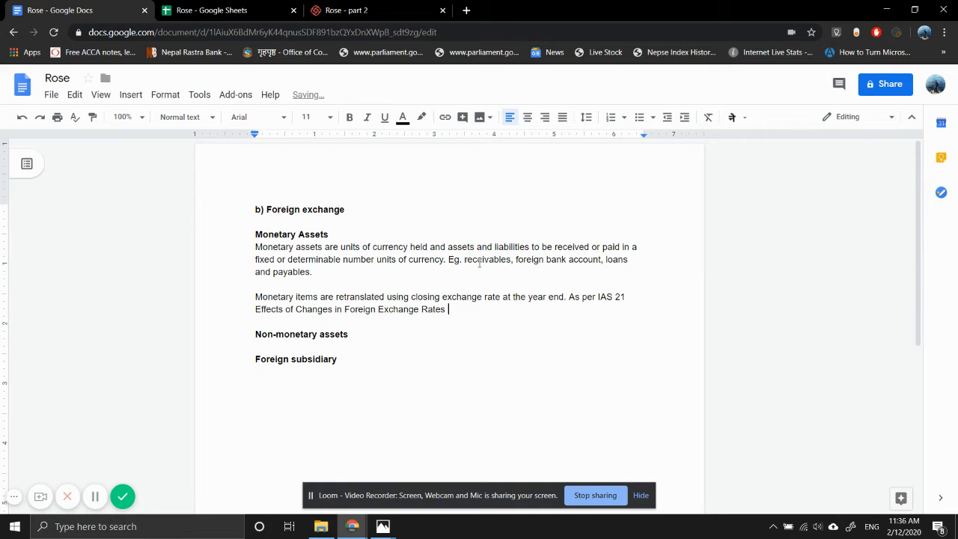
type(",")
key("BackSpace")
key("BackSpace")
type(",")
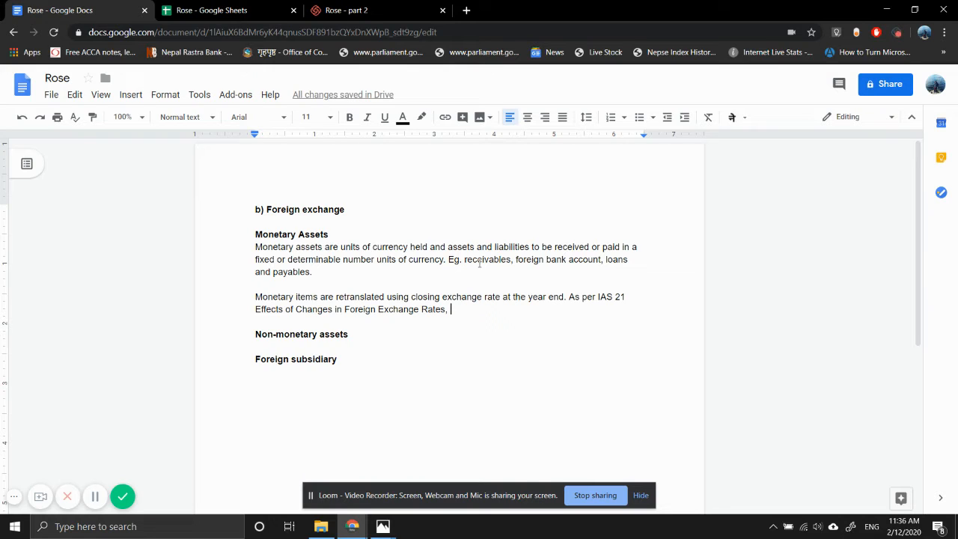
type(" exchange")
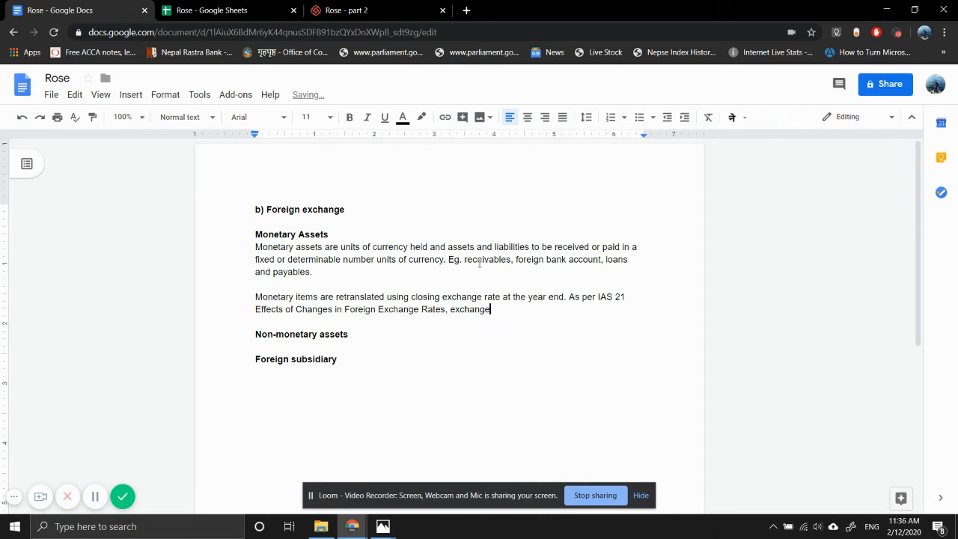
type(" difference on retranslati")
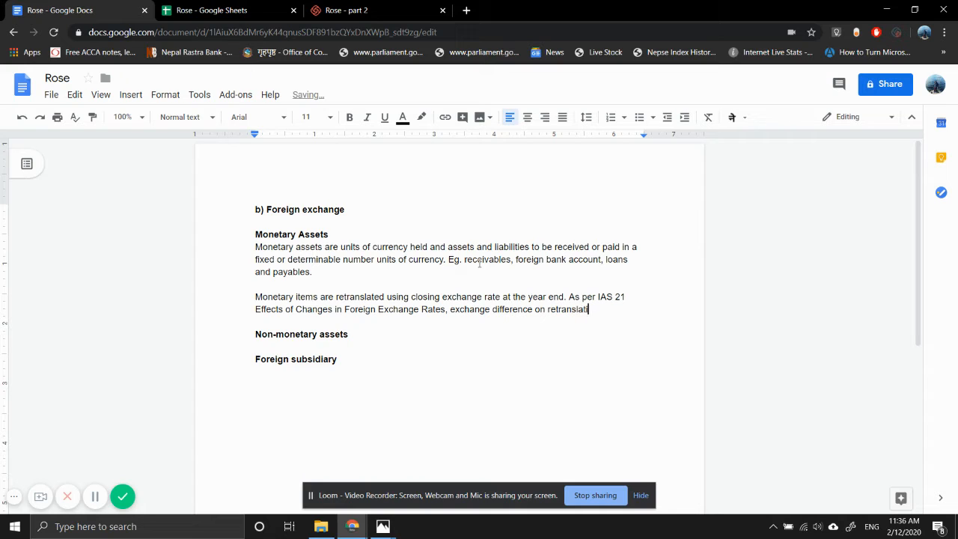
type("on of monet")
type("ary asse")
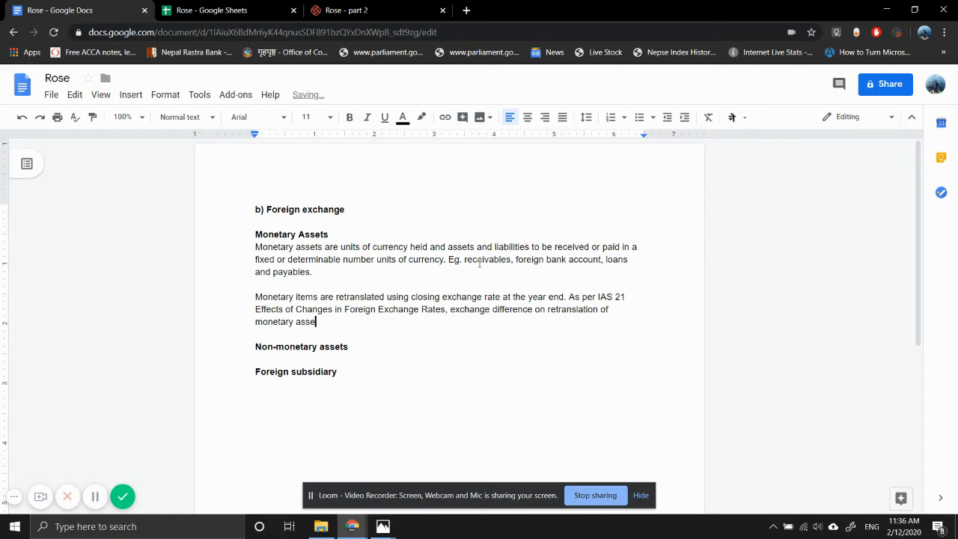
type("ts must be recoded in")
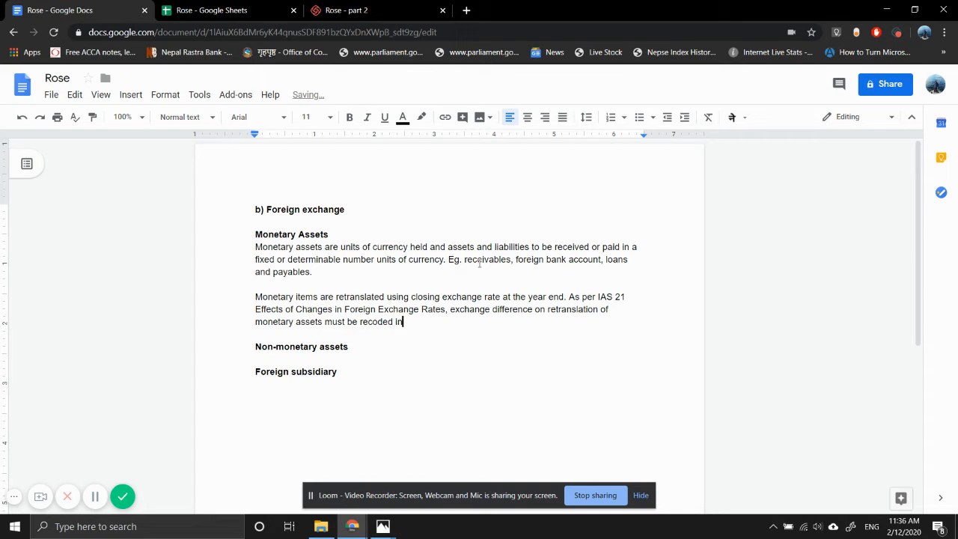
type(" Statement of pr")
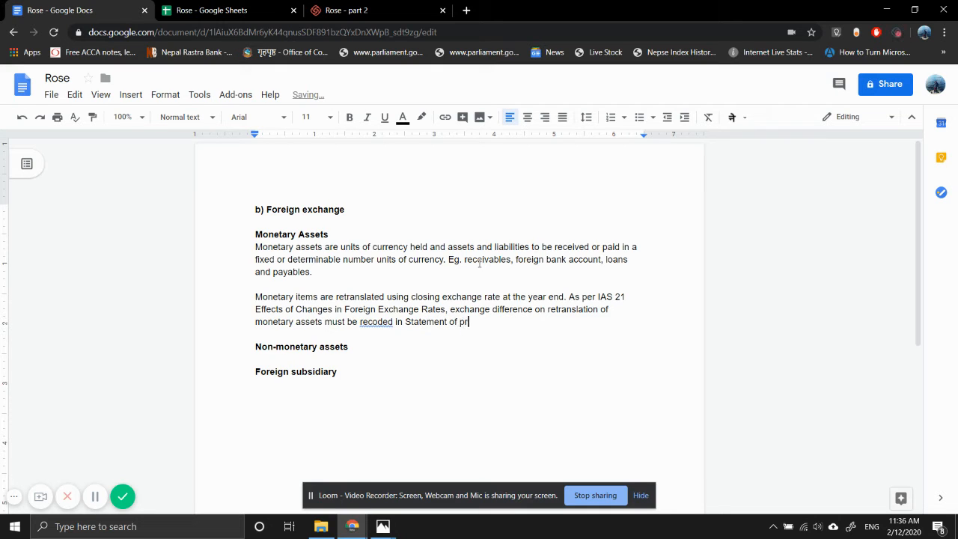
Complete where the difference is recorded by adding "Statement of profit or loss" to the sentence
type("ofit or loss but does")
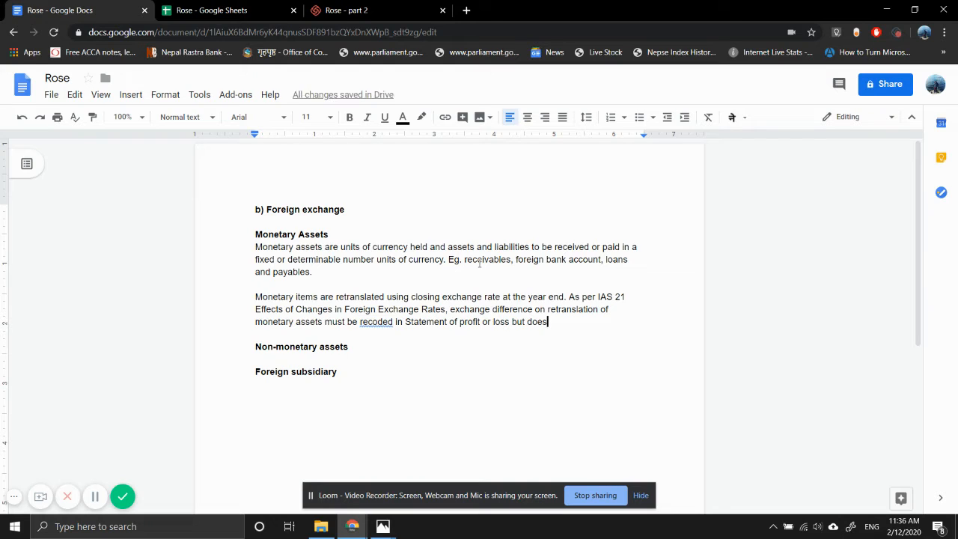
type("n't spe")
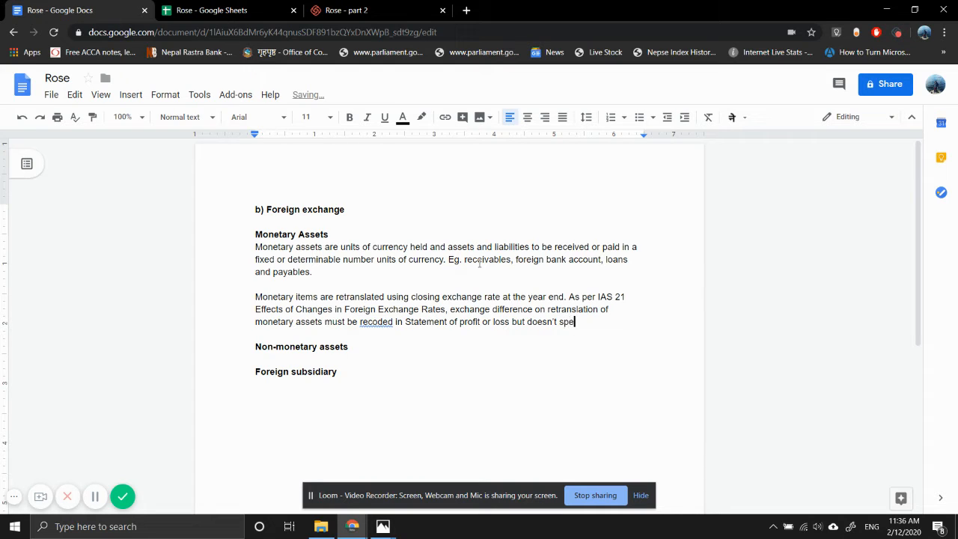
type("cify ")
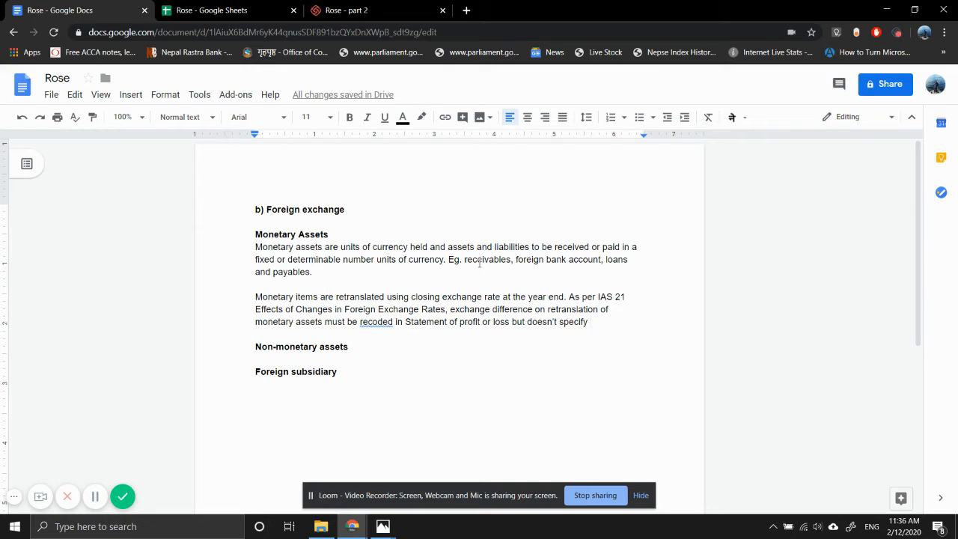
type("under ")
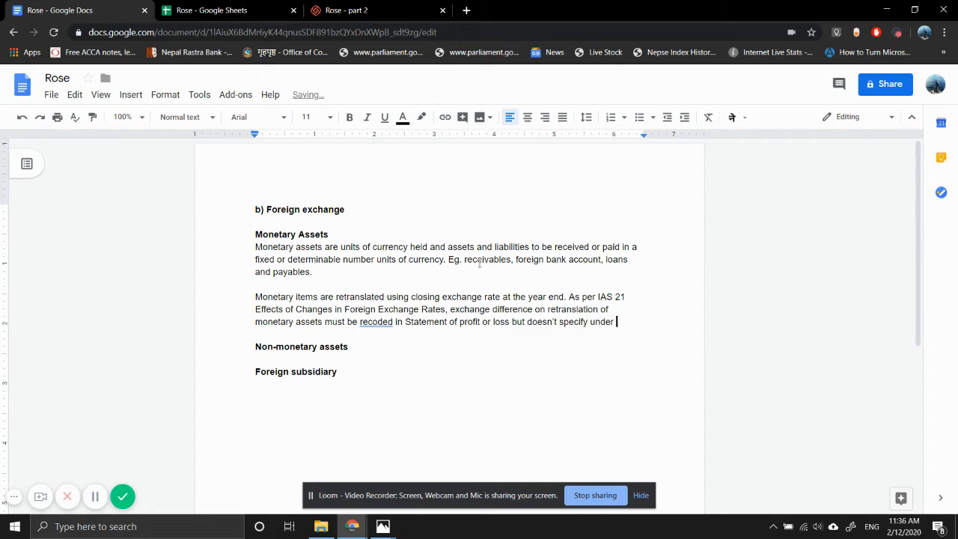
type("which hea")
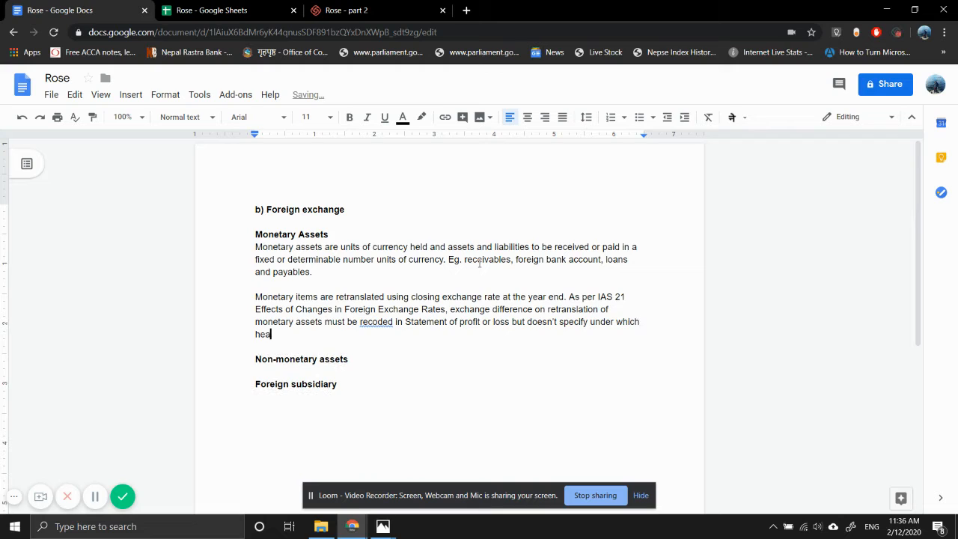
type("ding it should be classfi")
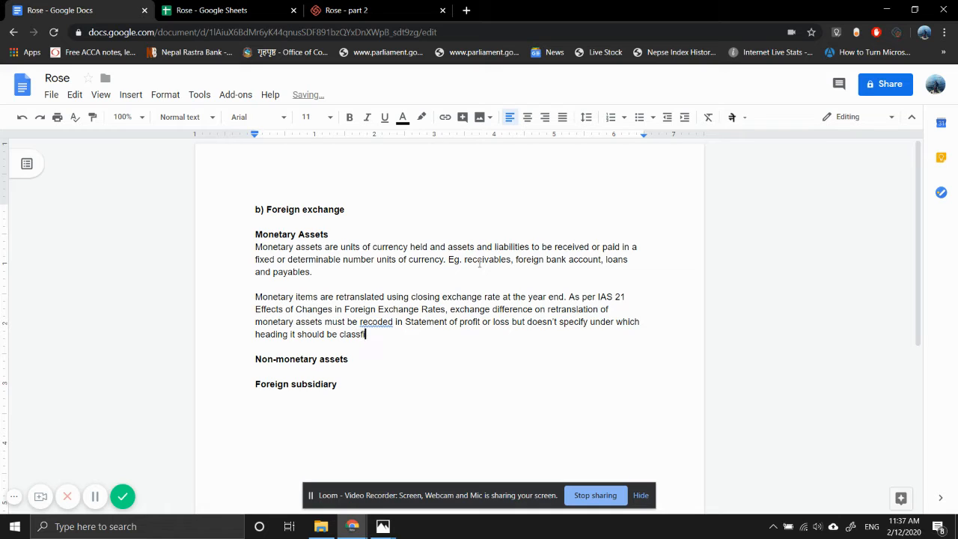
Finish the sentence with "classified." and correct the misspelled "recoded" to "recorded"
key("BackSpace")
key("BackSpace")
type("ifies")
key("BackSpace")
type("d.")
left_click(378, 321)
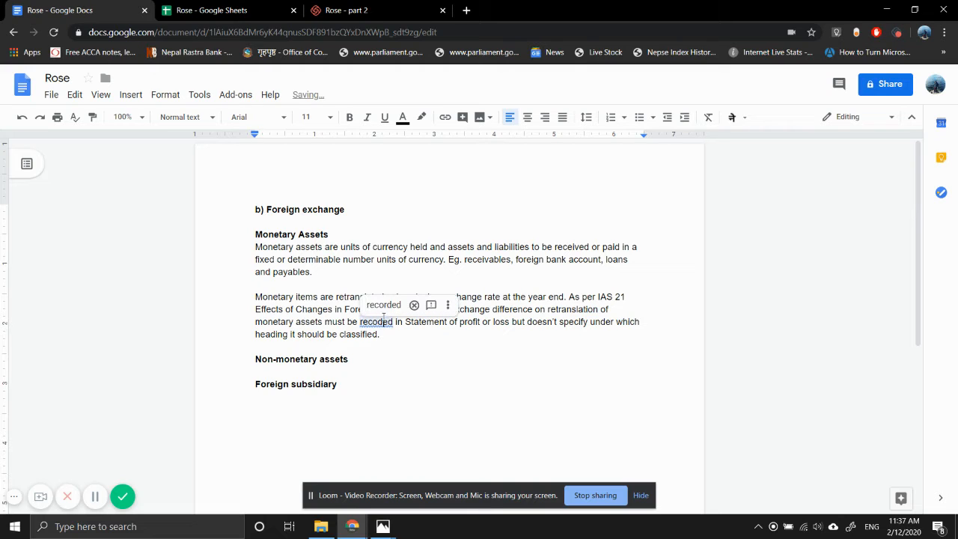
left_click(370, 307)
Start a non-bold paragraph under the Non-monetary assets heading with "Non-monteary items", leaving a blank line before Foreign subsidiary
left_click(290, 371)
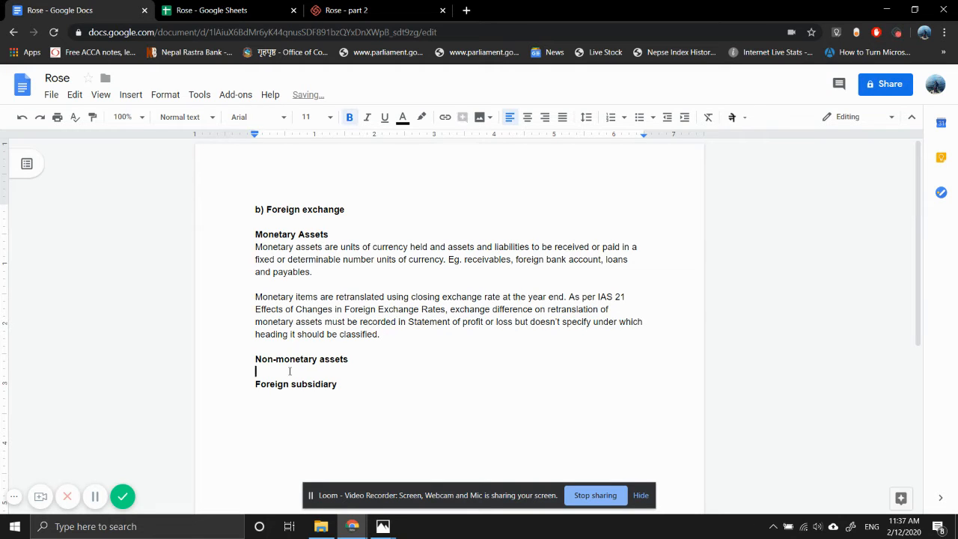
key("Return")
key("Up")
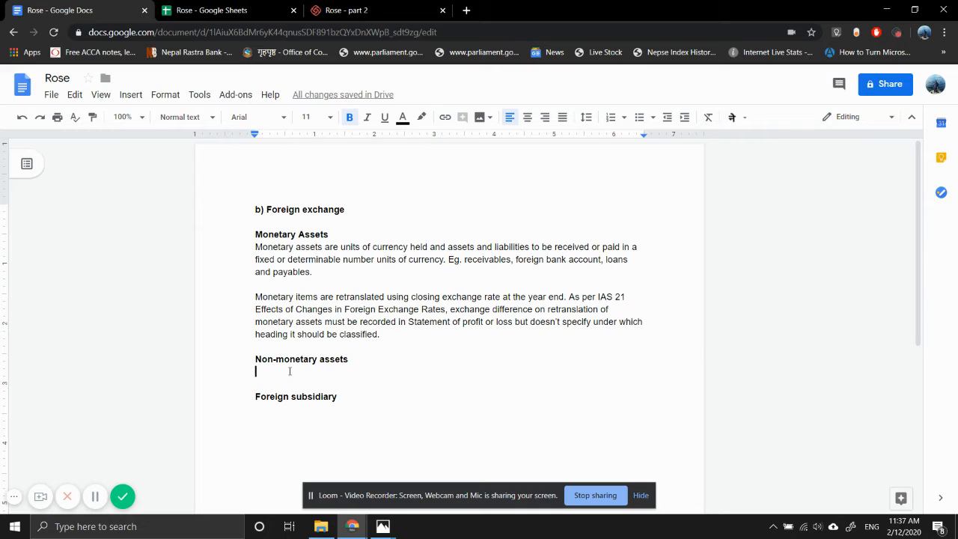
type("Nono")
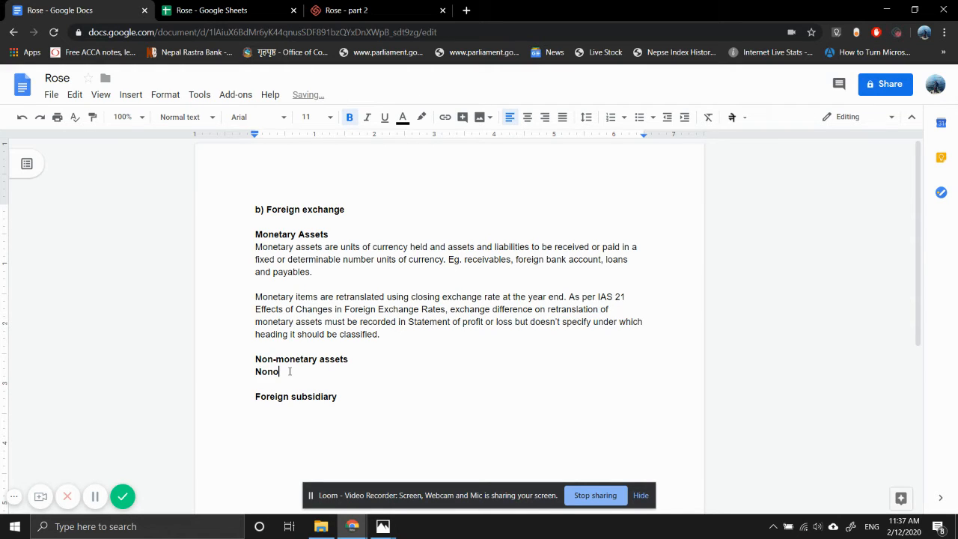
key("BackSpace")
key("BackSpace")
key("BackSpace")
key("BackSpace")
key("ctrl+b")
type("Non")
type("-moneta")
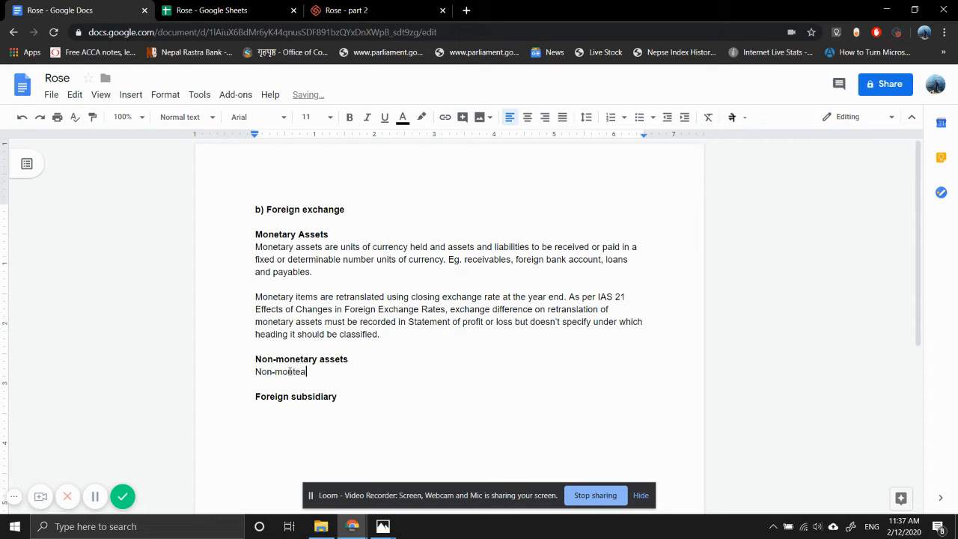
type("ry ")
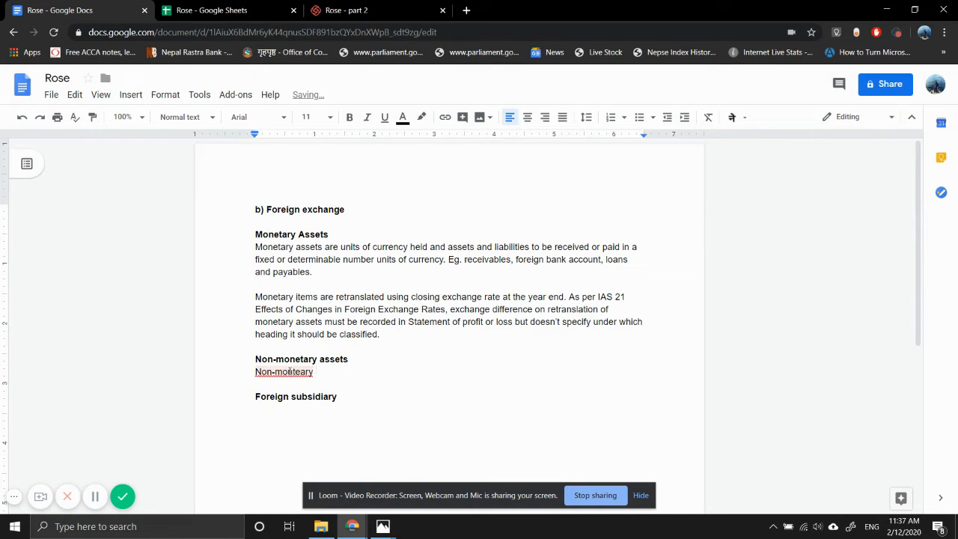
type("items")
Rename the heading "Monetary Assets" to "Monetary items"
left_click(331, 232)
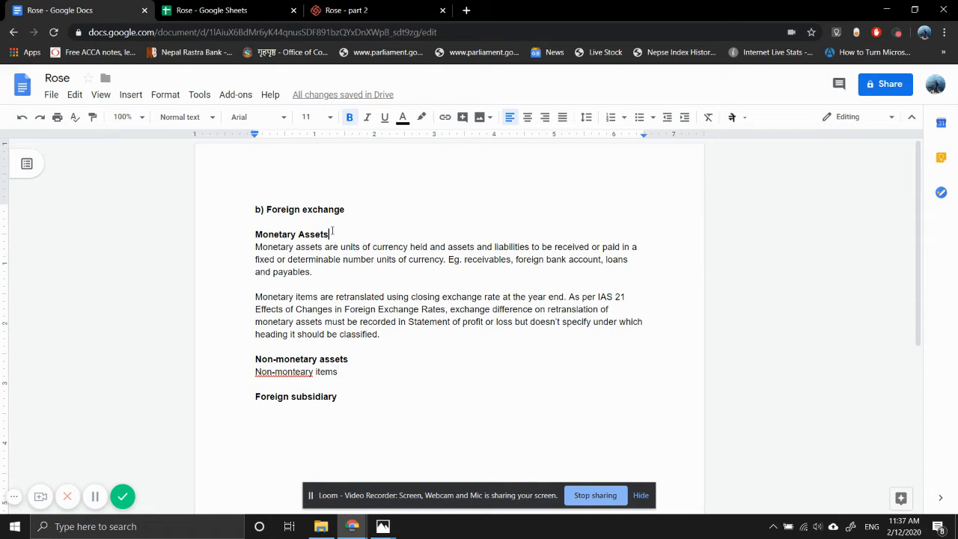
key("BackSpace")
key("BackSpace")
Rename the heading "Non-monetary assets" to "Non-monetary items"
key("BackSpace")
key("BackSpace")
key("BackSpace")
key("BackSpace")
type("items")
left_click(345, 359)
key("BackSpace")
key("BackSpace")
key("BackSpace")
key("BackSpace")
key("BackSpace")
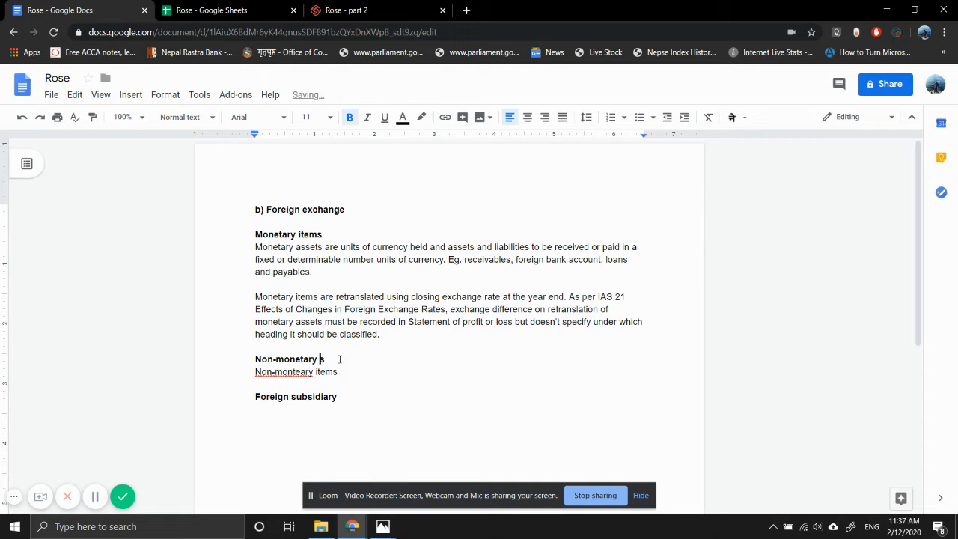
type("items")
Correct "Non-monteary" to "Non-monetary" in the paragraph and continue it with "which are measured in terms of"
left_click(297, 370)
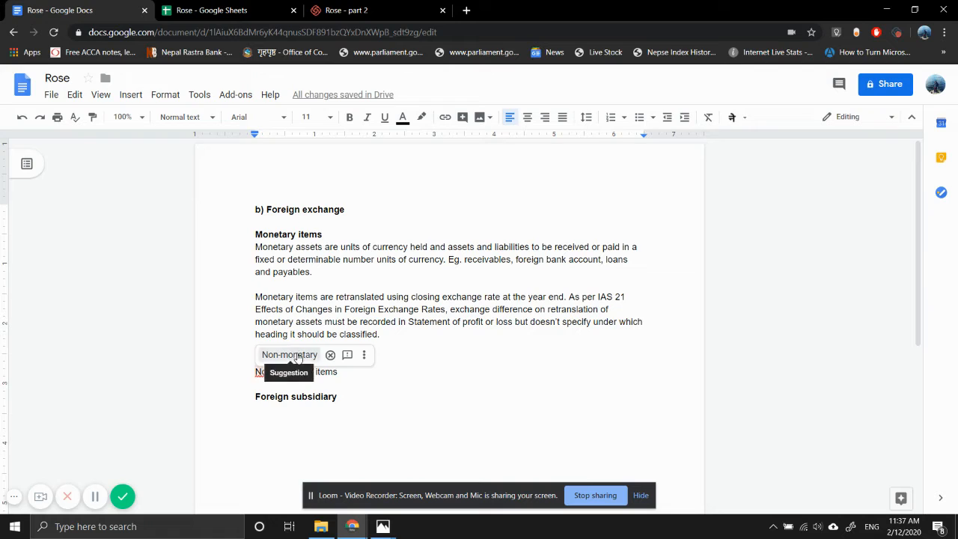
left_click(289, 353)
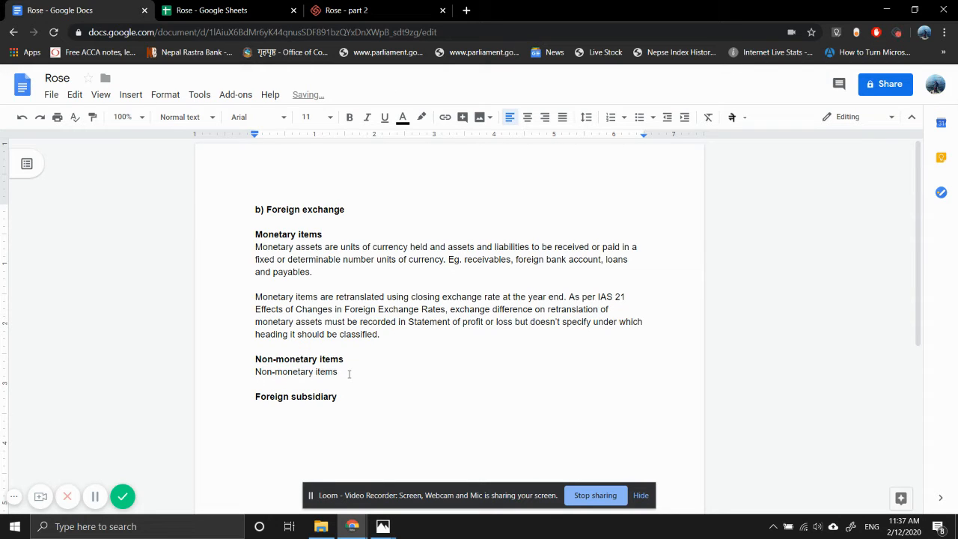
left_click(349, 374)
type("which are measured in terms ")
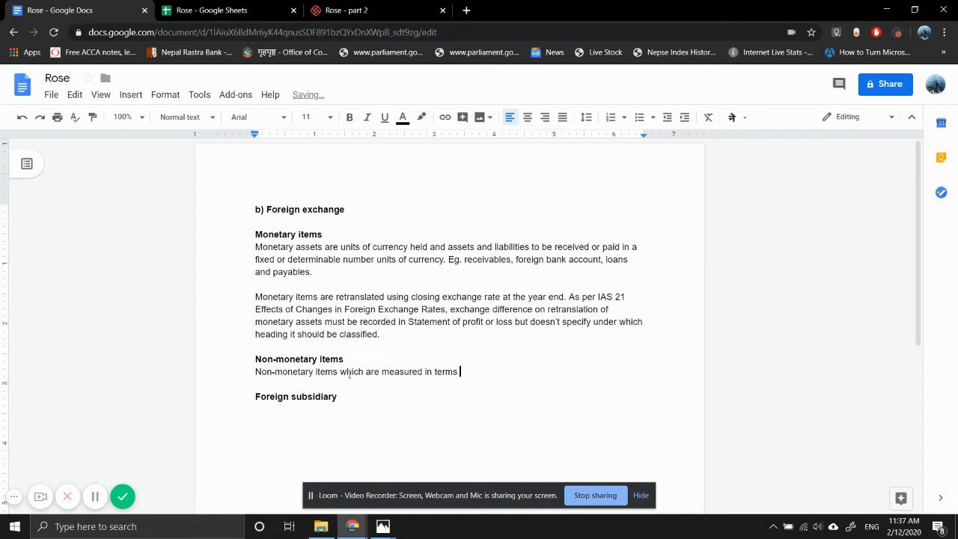
type("of historicla")
Continue the non-monetary items sentence with "historical cost in a foreign", correcting the typing mistakes
type("cal")
key("BackSpace")
key("BackSpace")
type("al cost in a forign")
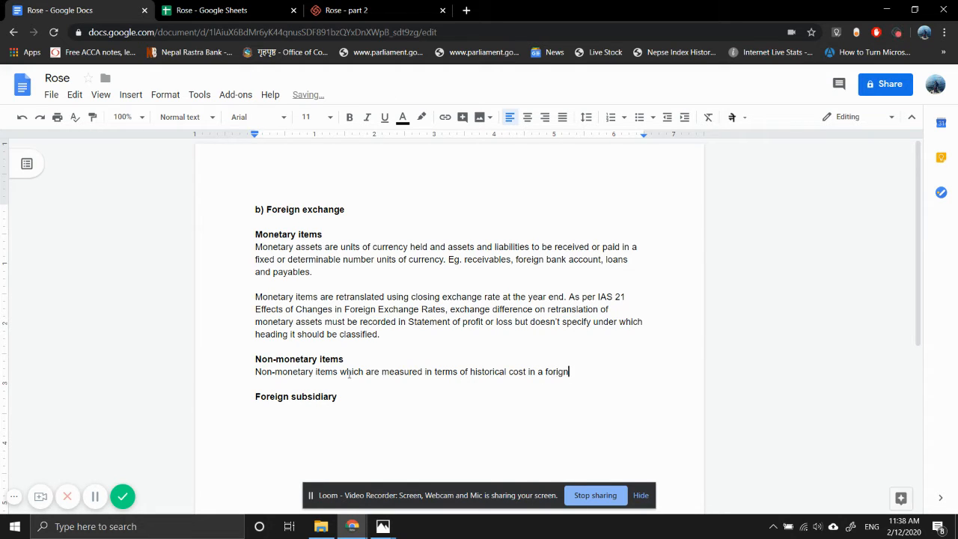
key("BackSpace")
key("BackSpace")
key("BackSpace")
type("eign")
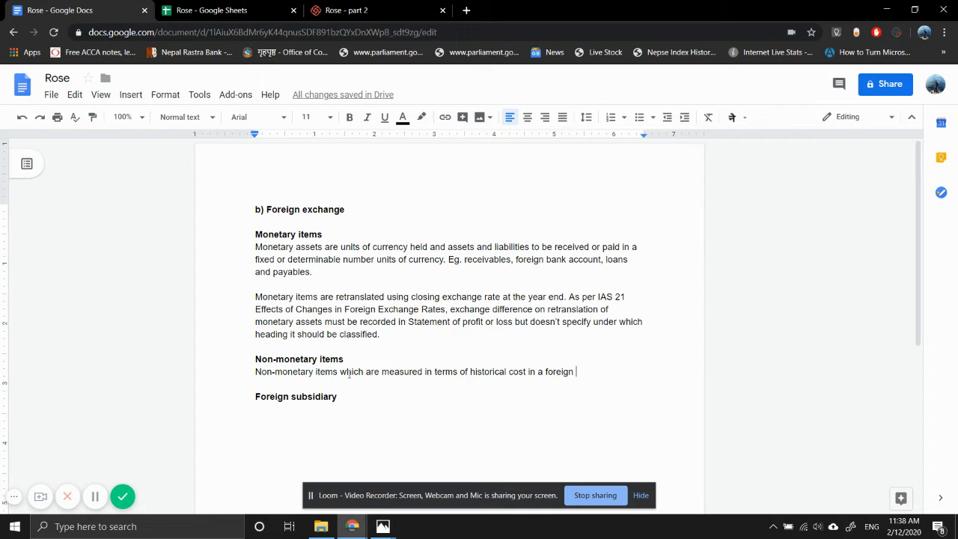
Continue the non-monetary items sentence with "currency are translated using the exchange rate", correcting the misspelled "exchange"
type("currency ")
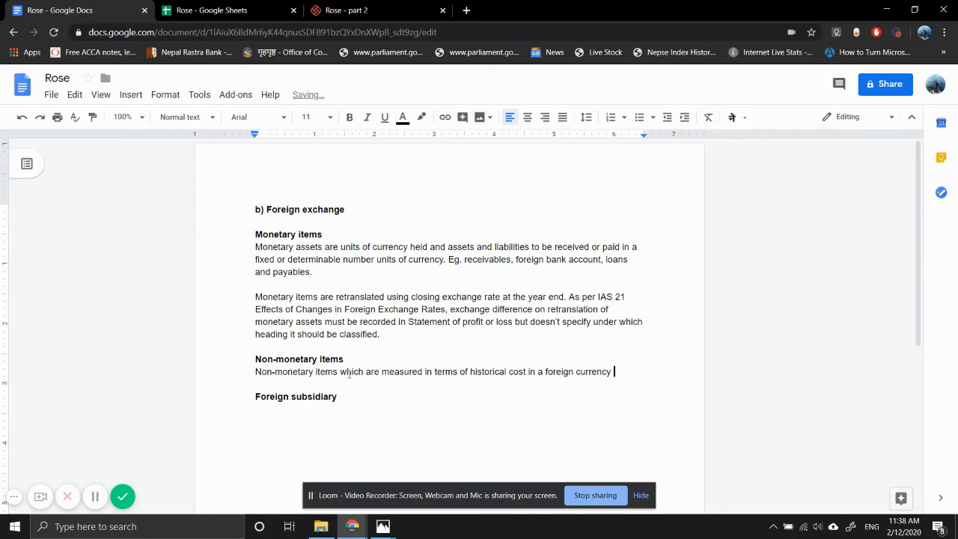
type("are trans")
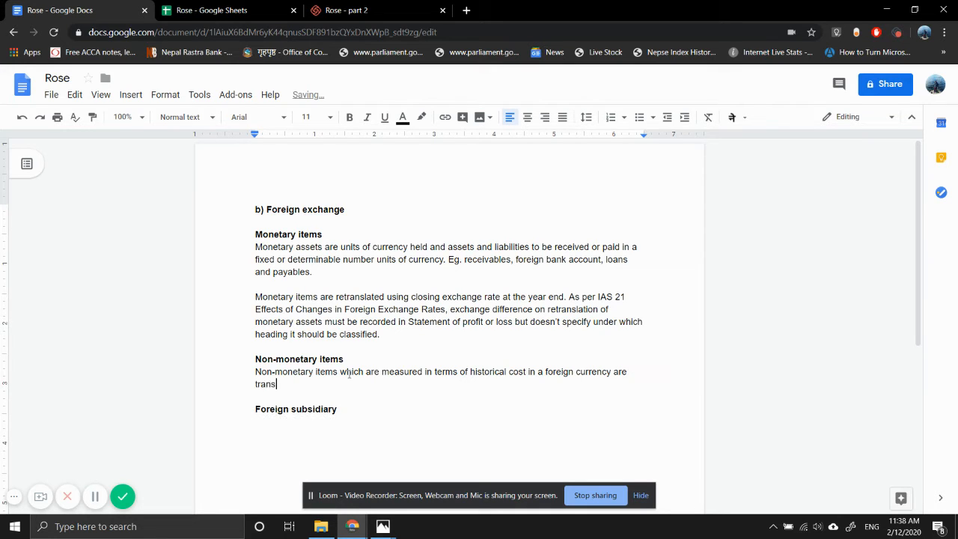
type("lated using the eachange")
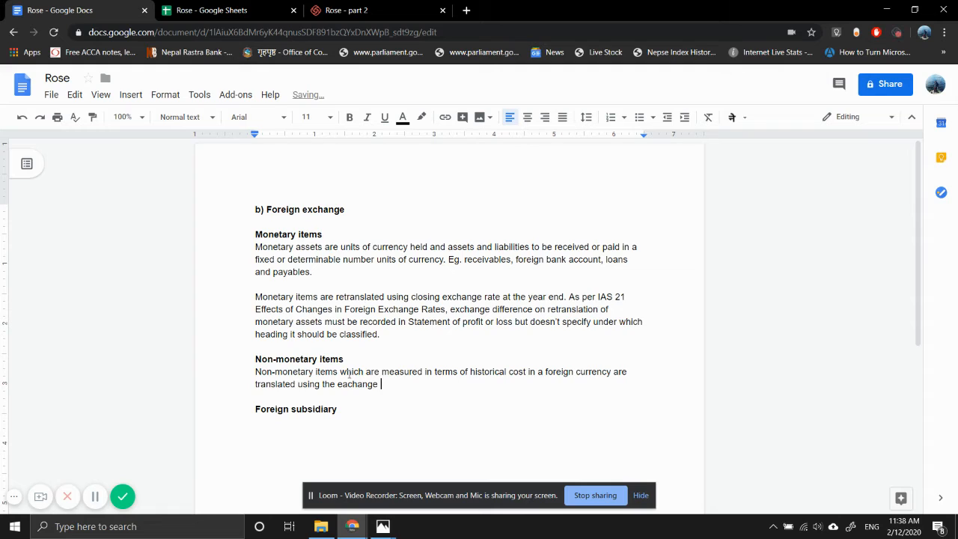
key("BackSpace")
key("BackSpace")
key("BackSpace")
key("BackSpace")
key("BackSpace")
key("BackSpace")
key("BackSpace")
type("xchange rate at the date of")
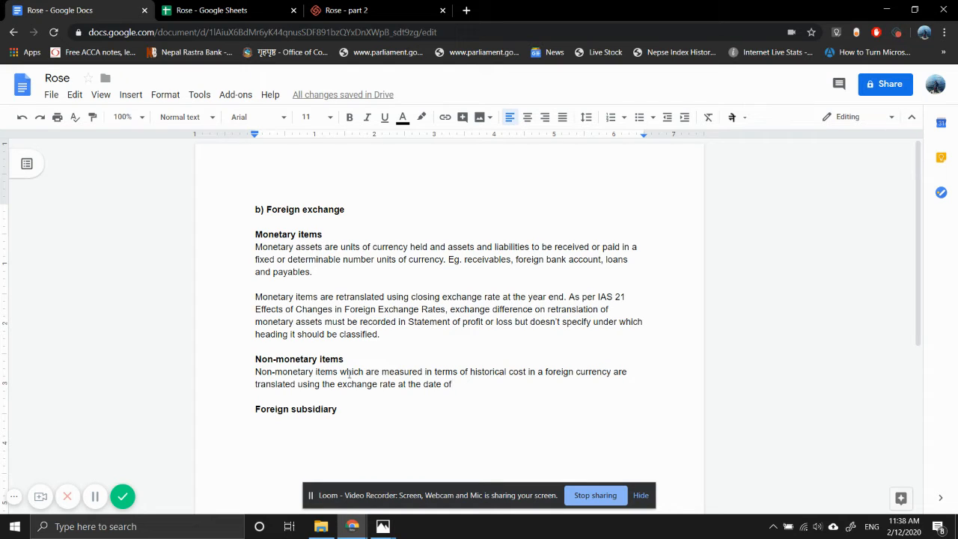
Finish the non-monetary items sentence with "at the date of transaction."
type("tra")
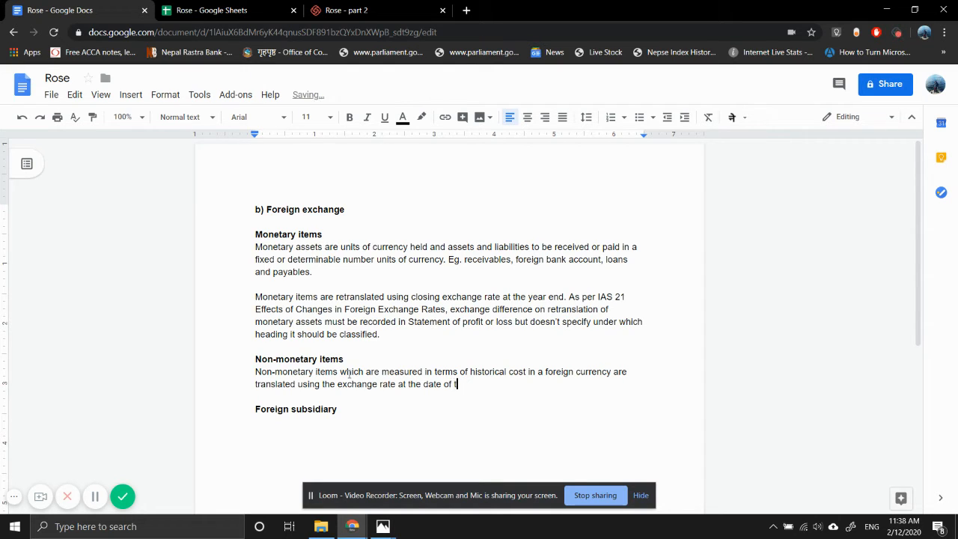
key("BackSpace")
type("ansaction")
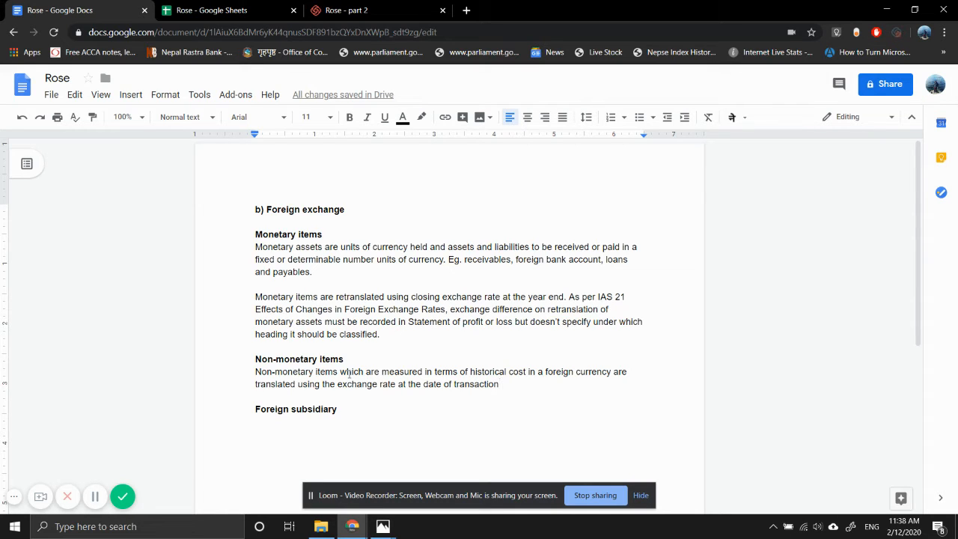
type(". ")
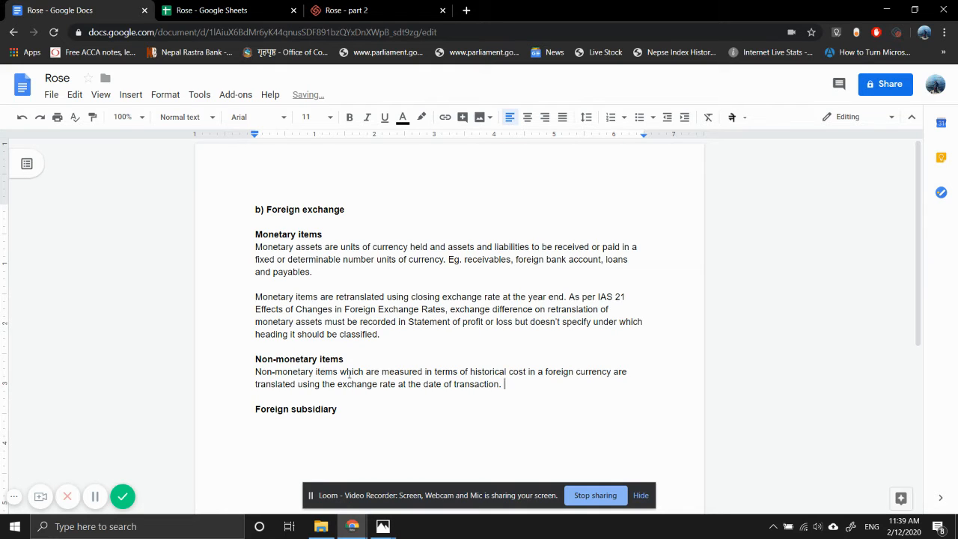
type("If the non-monetary as")
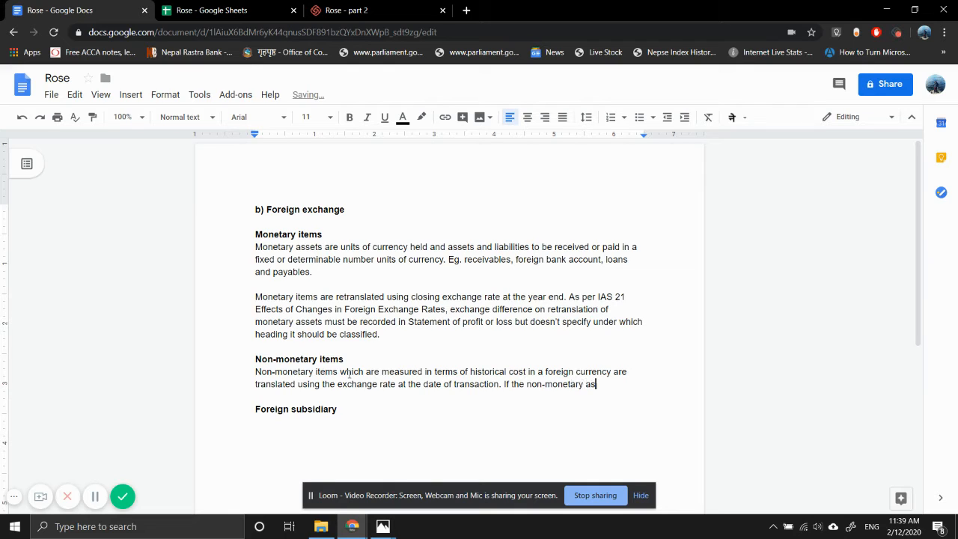
Start a new sentence in the non-monetary items paragraph reading "If the non-monetary assets are valued"
type("sets are valu")
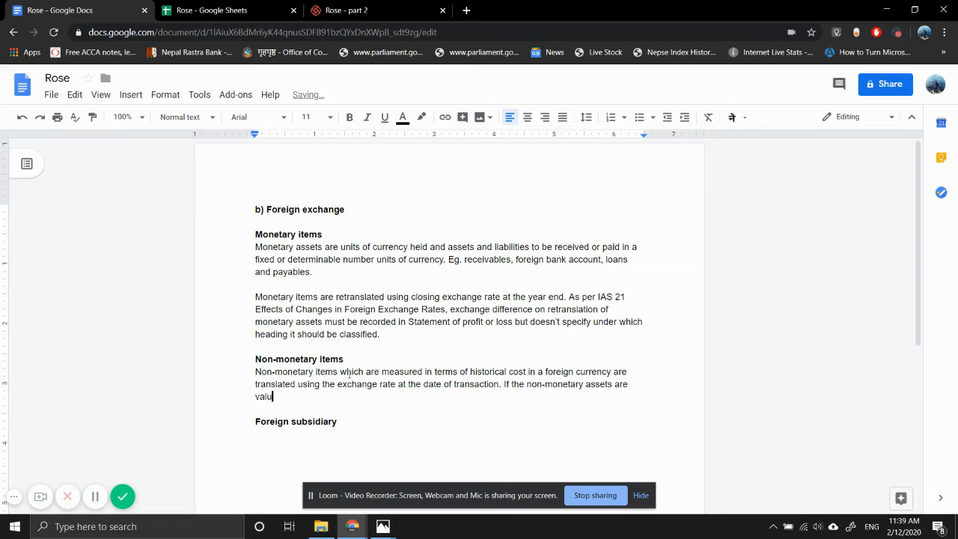
type("ed using fair vlaue meth")
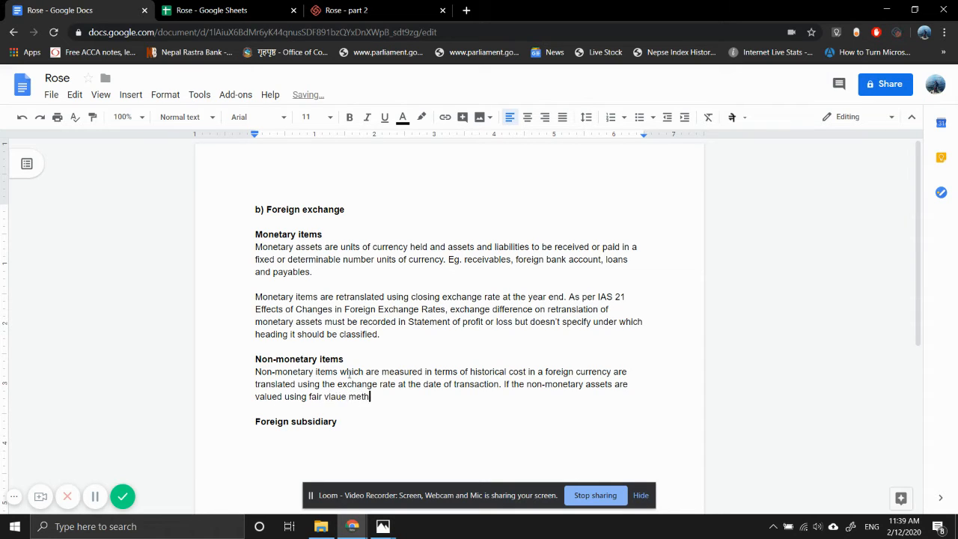
type("od, then it is")
Continue the sentence with "using fair value method, then it is", correcting the misspelled "value" with the spelling suggestion
left_click(336, 396)
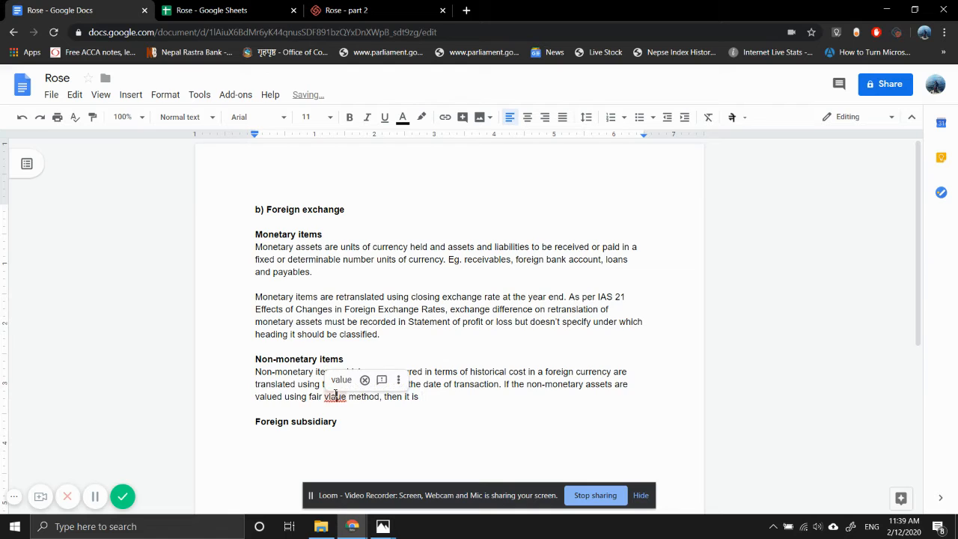
left_click(342, 382)
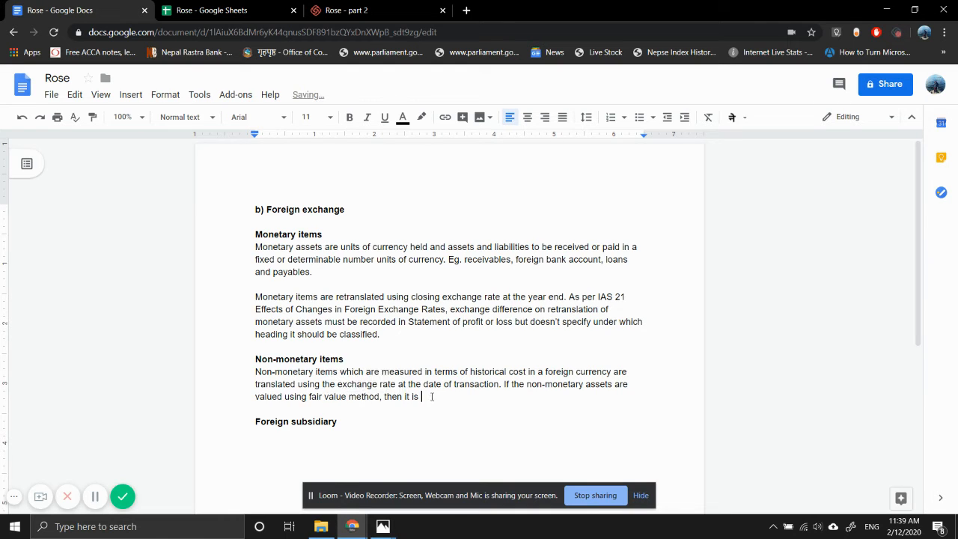
Complete the fair value sentence by saying the assets are translated "using exchange rate on the date of re-measurement."
type("transaltes")
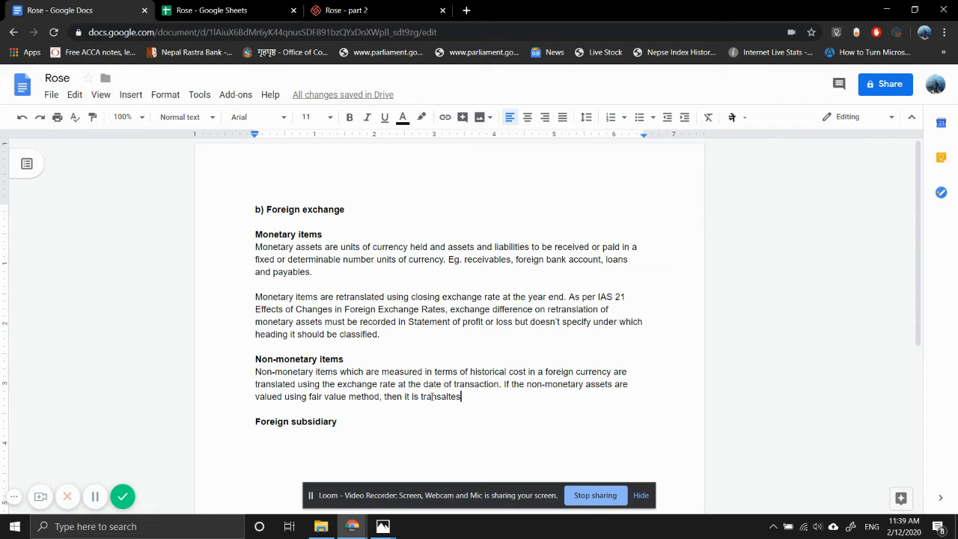
type("using exc")
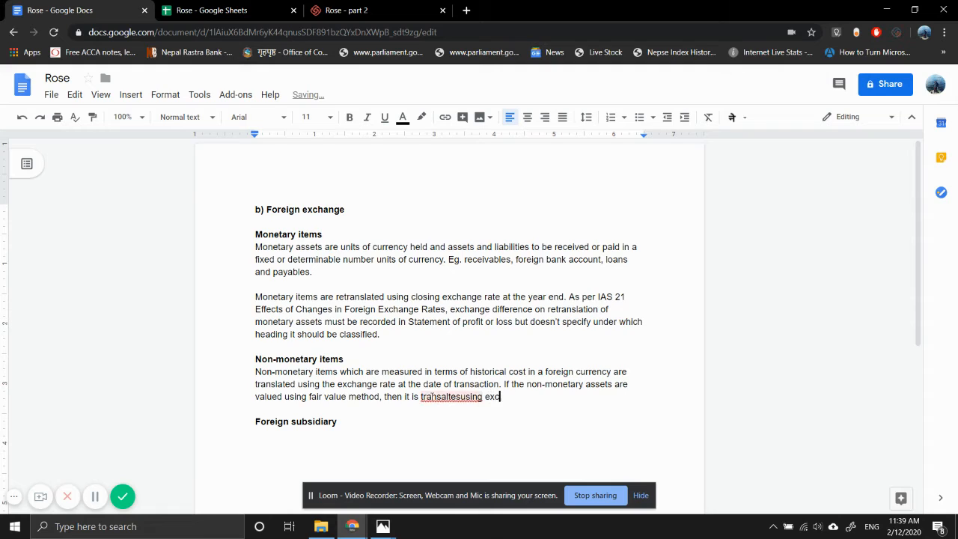
type("hange rate on the date of ")
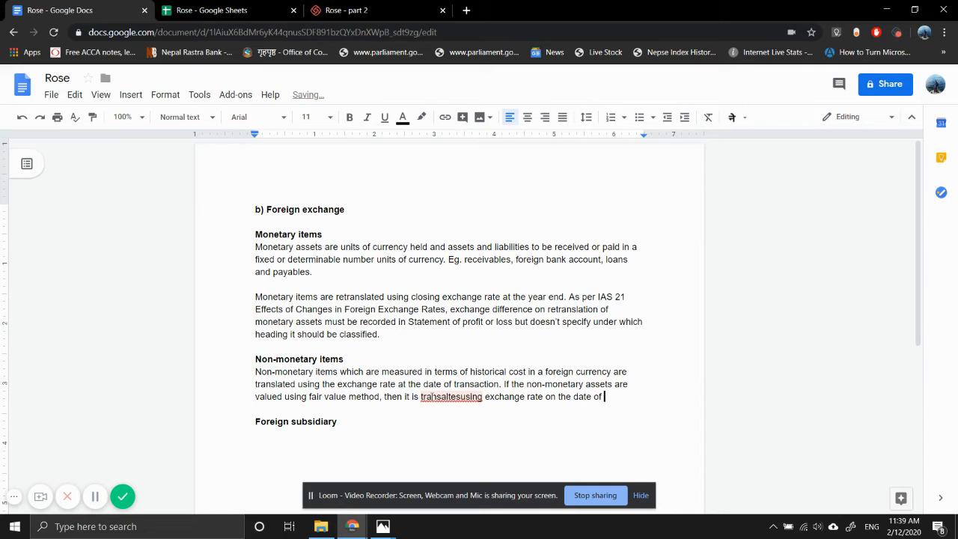
type("re-measuremnt")
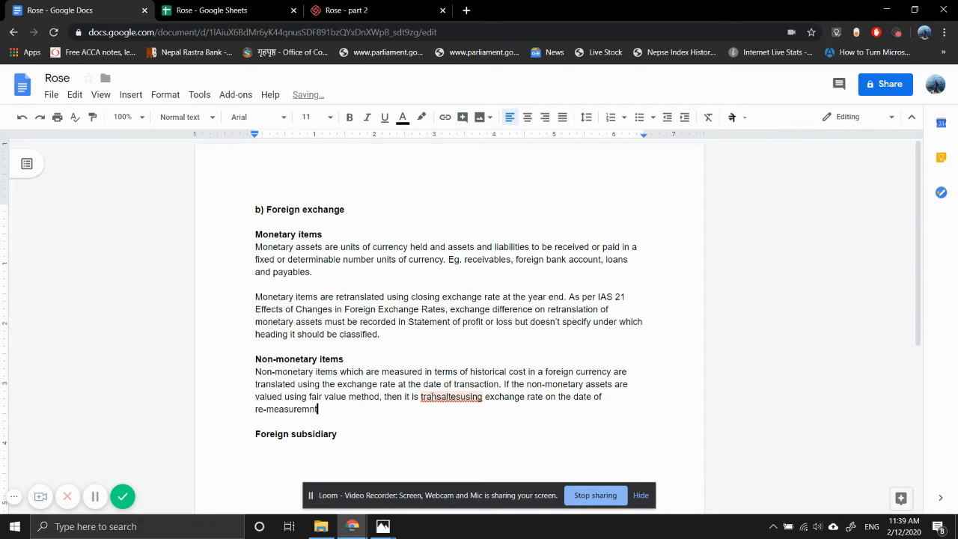
key("BackSpace")
key("BackSpace")
type("ent.")
Correct "transaltesusing" to "translated using" with the spelling suggestion and return to the end of the paragraph
left_click(442, 397)
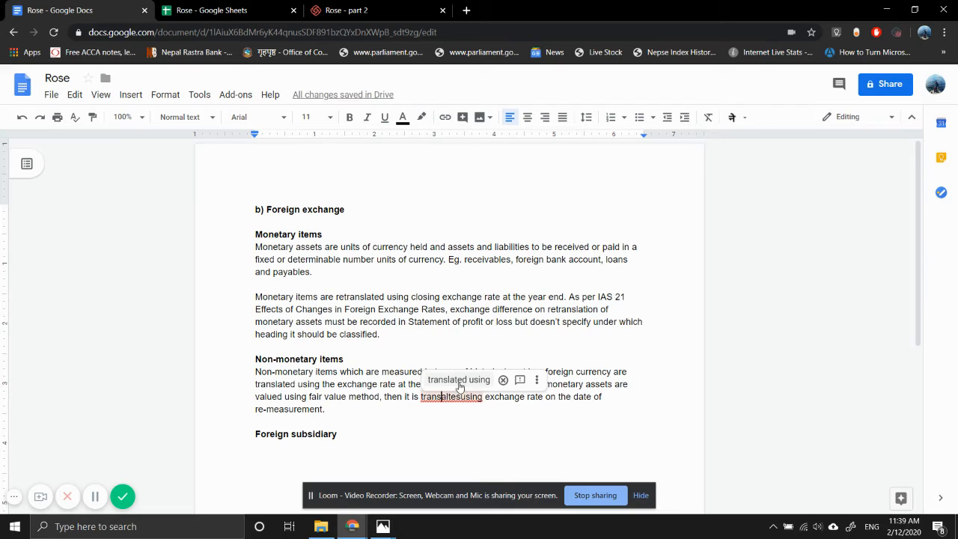
left_click(458, 380)
left_click(379, 407)
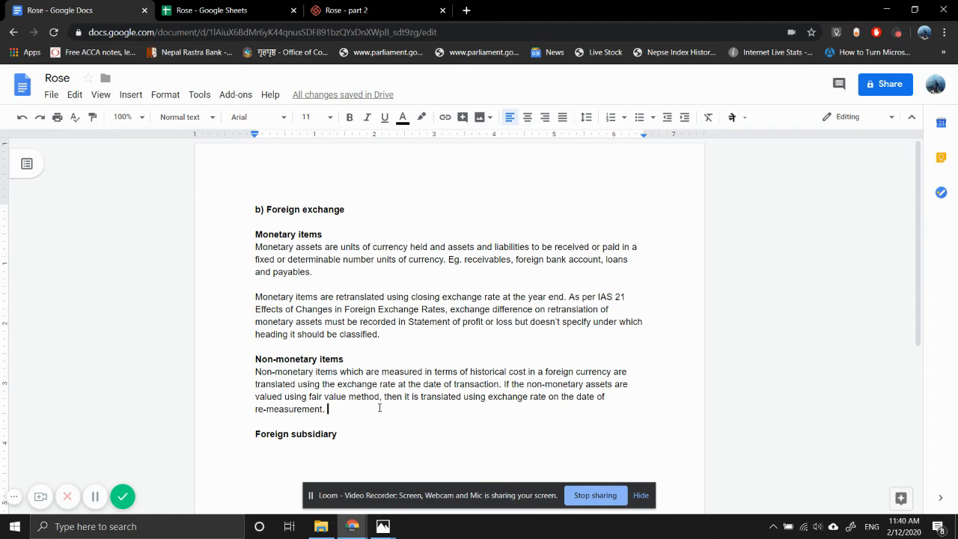
Add a sentence beginning "Exchange differences on such items are recorded consistently with" to the non-monetary items paragraph
type("Excahnge dif")
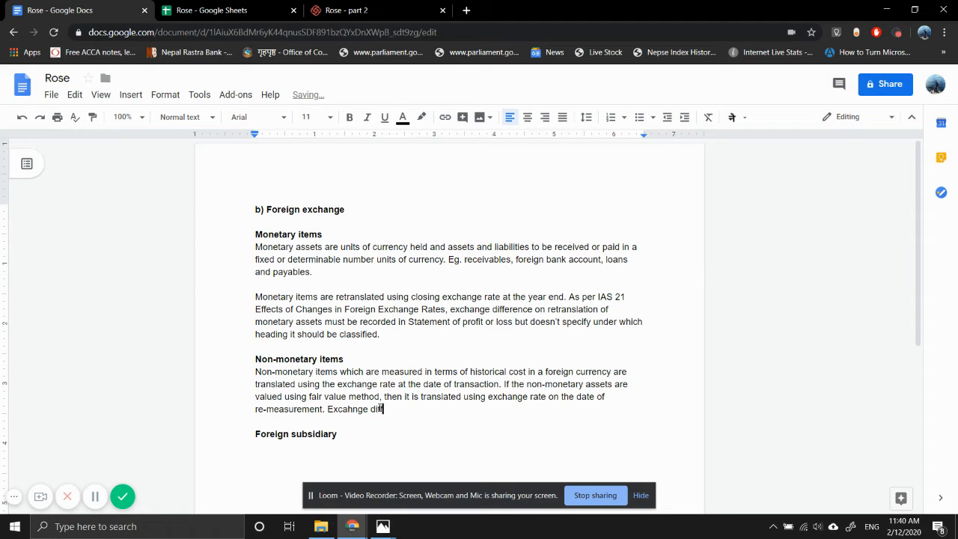
type("ferences ")
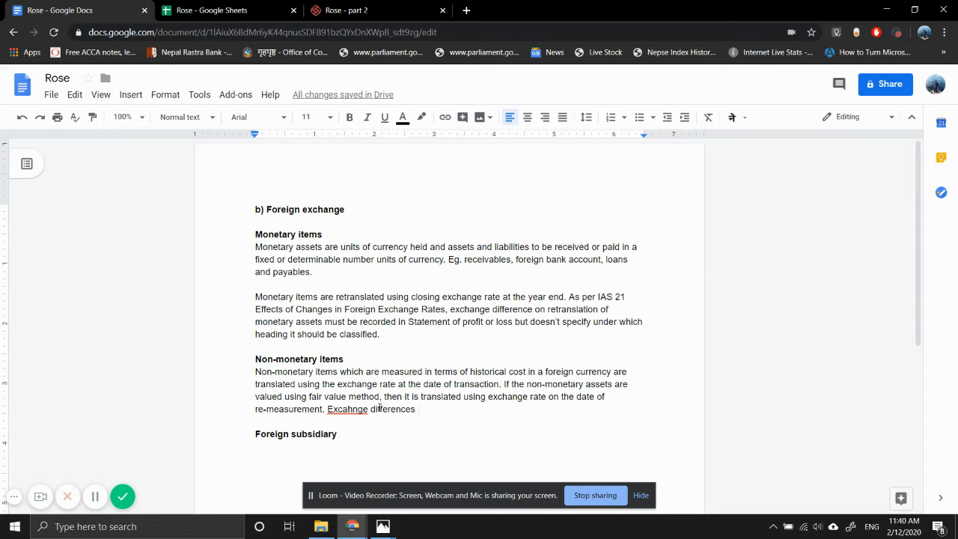
type("on such ite")
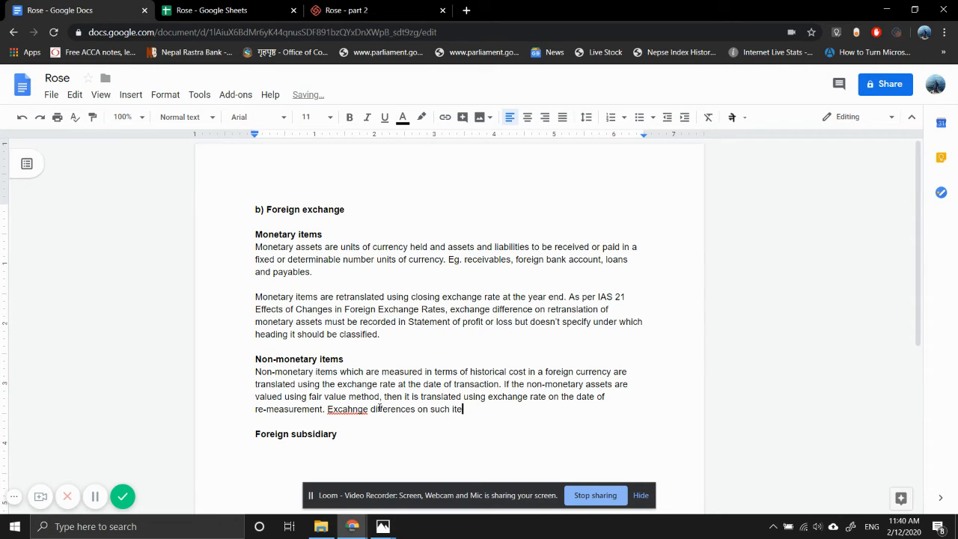
type("ms are recorded consisten")
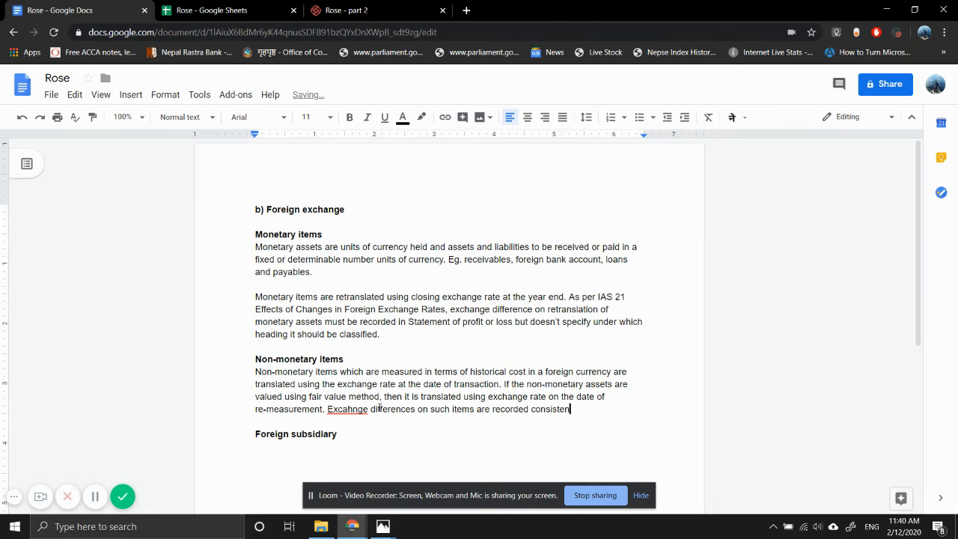
type("tly with th")
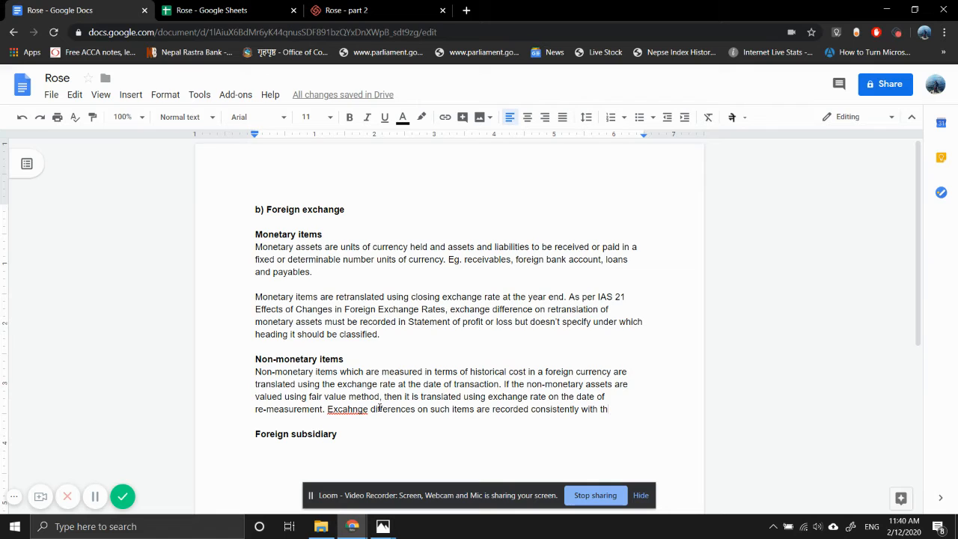
type("e recogniti")
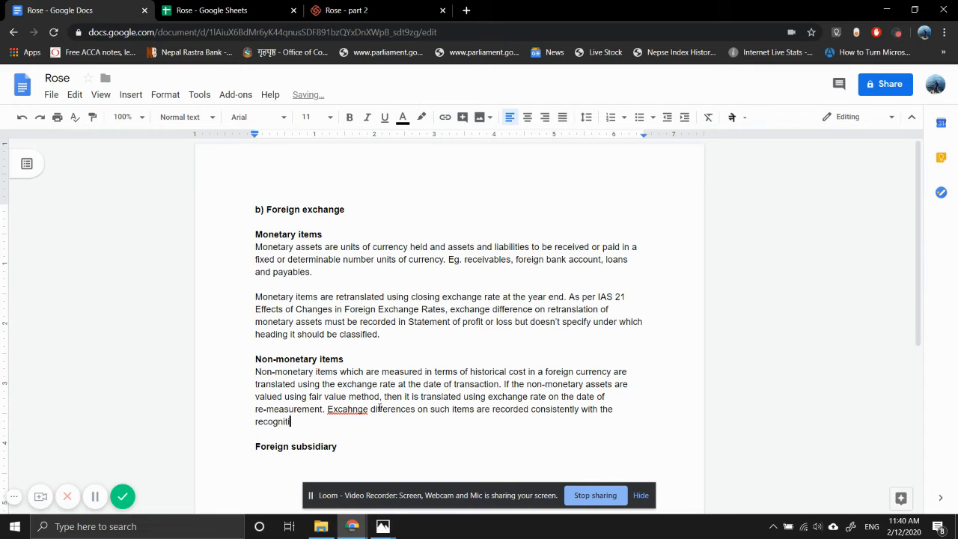
type("on of fair vlaue")
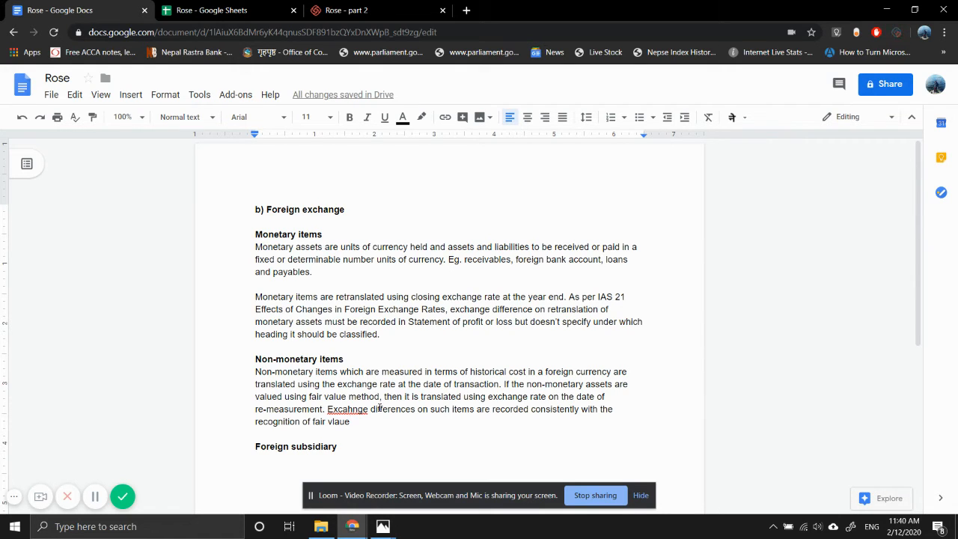
Finish the exchange differences sentence with "the recognition of movement in fair values." and correct "Excahnge" to "Exchange"
key("BackSpace")
key("BackSpace")
key("BackSpace")
key("BackSpace")
key("BackSpace")
key("BackSpace")
key("BackSpace")
key("BackSpace")
key("BackSpace")
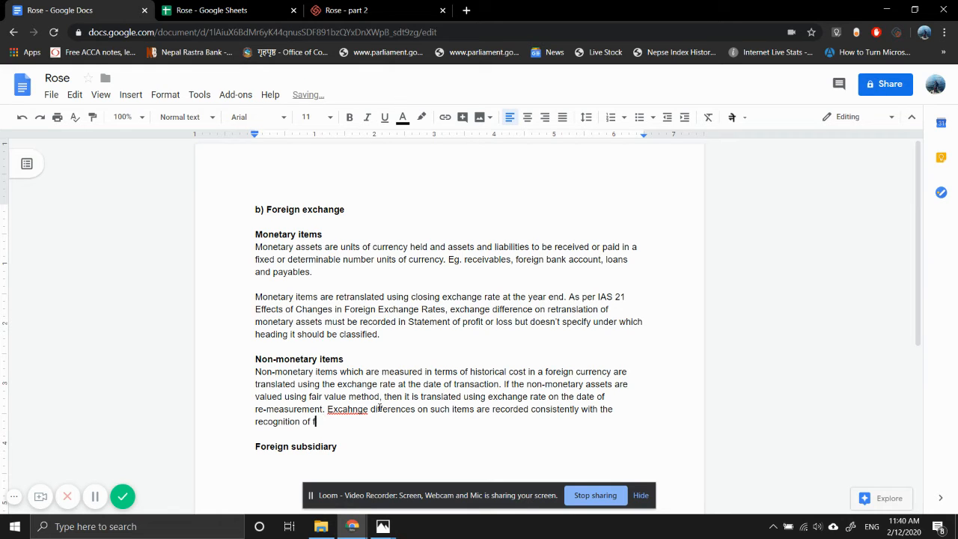
key("BackSpace")
type("movement in ")
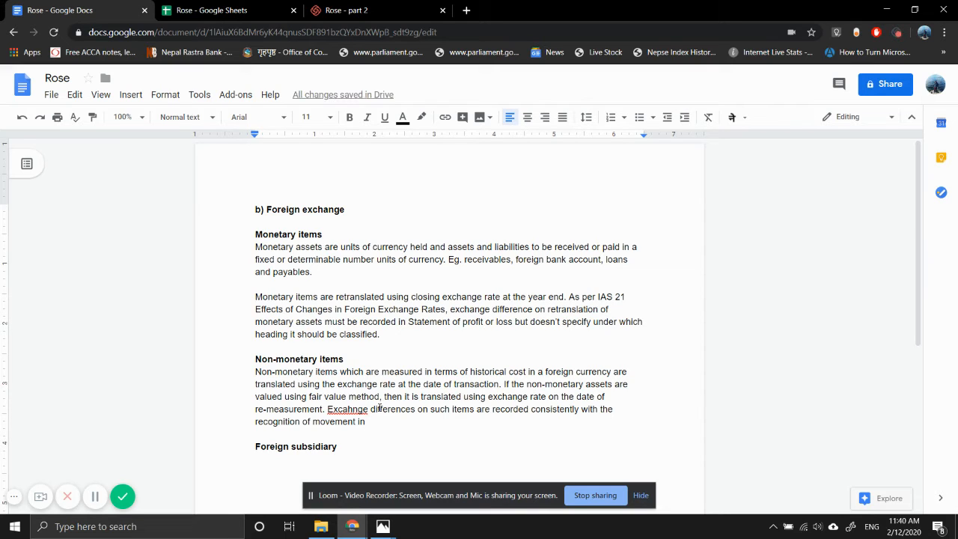
type("fair values.")
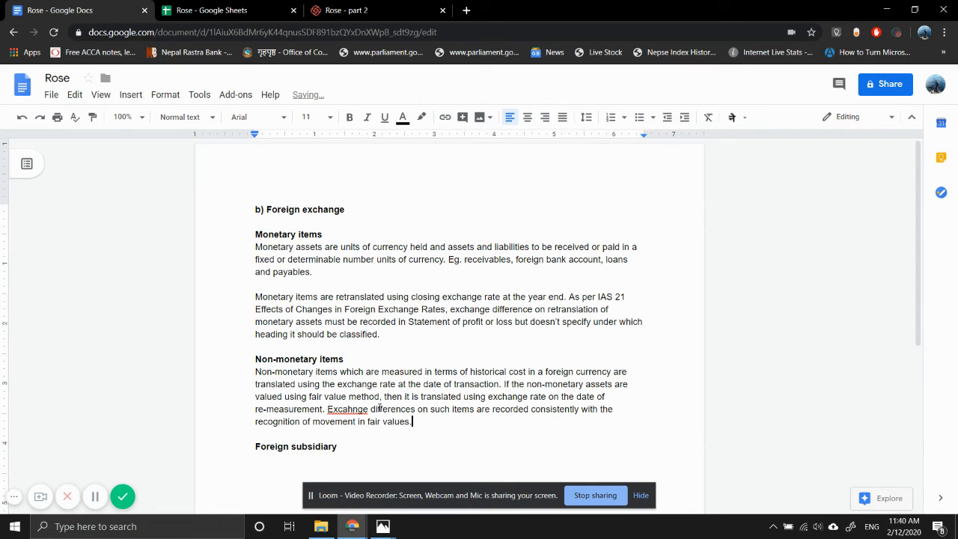
left_click(338, 409)
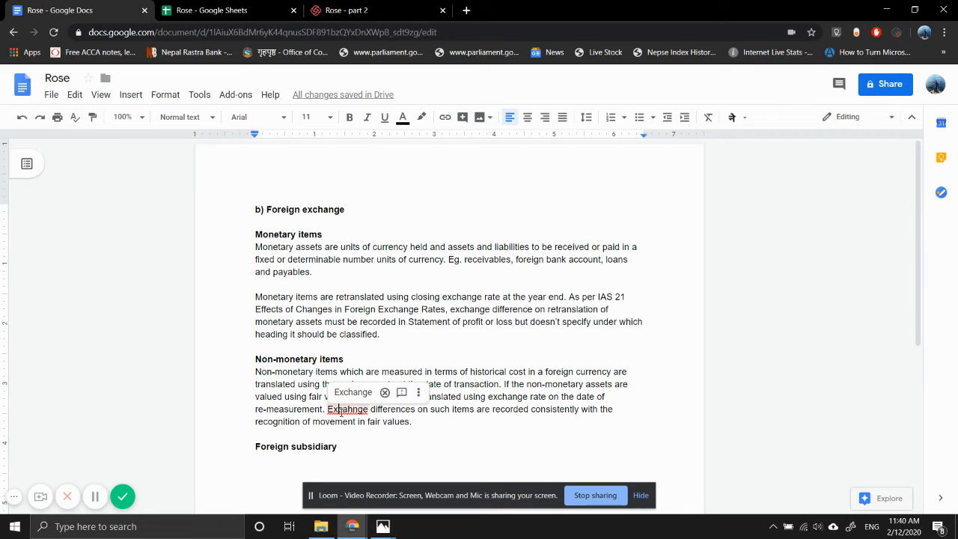
left_click(352, 392)
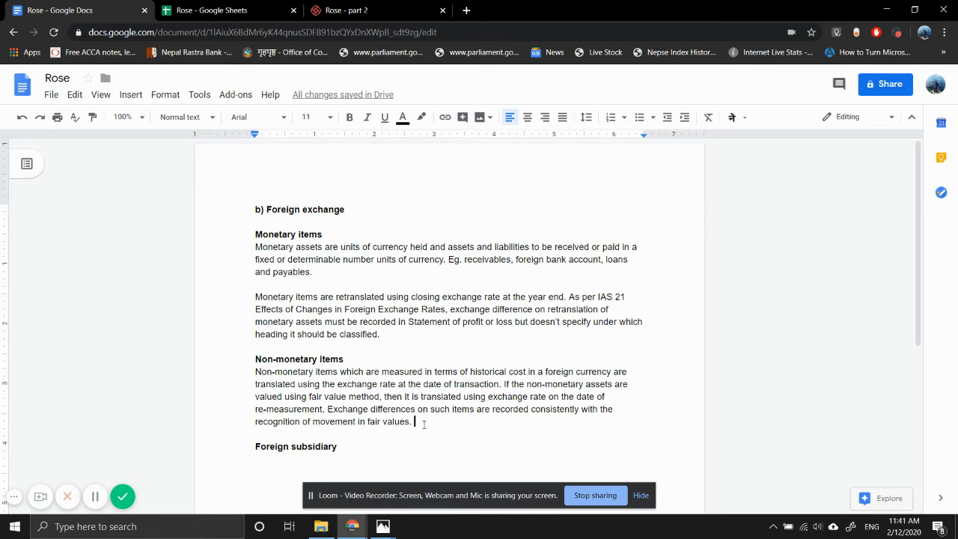
Begin an example sentence at the end of the non-monetary items paragraph with "For example, exchange differences on"
type("For e")
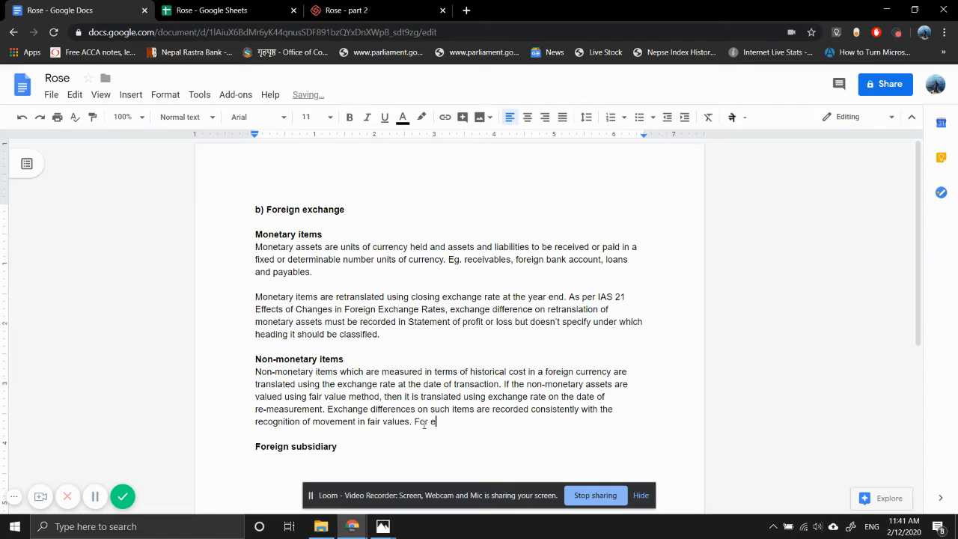
type("xample, exchange di")
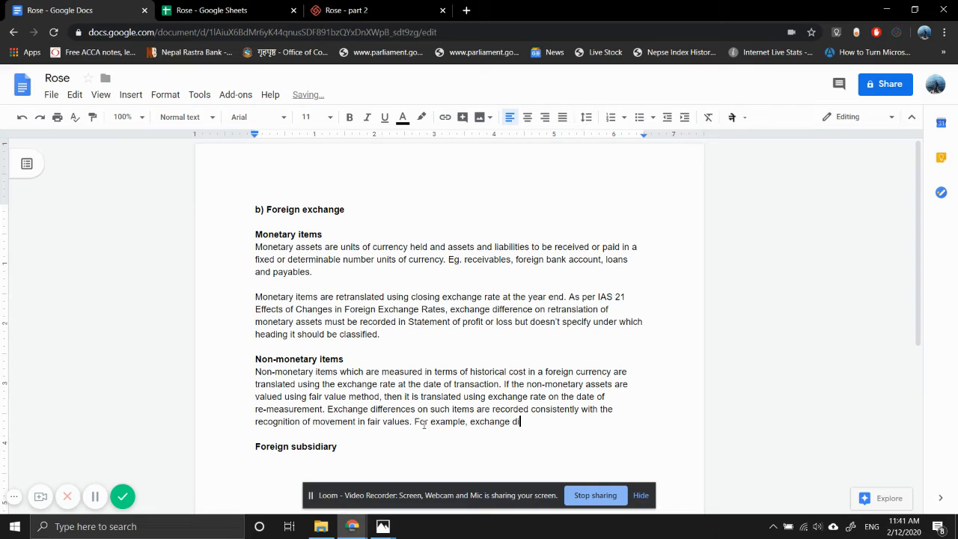
type("fference s on a")
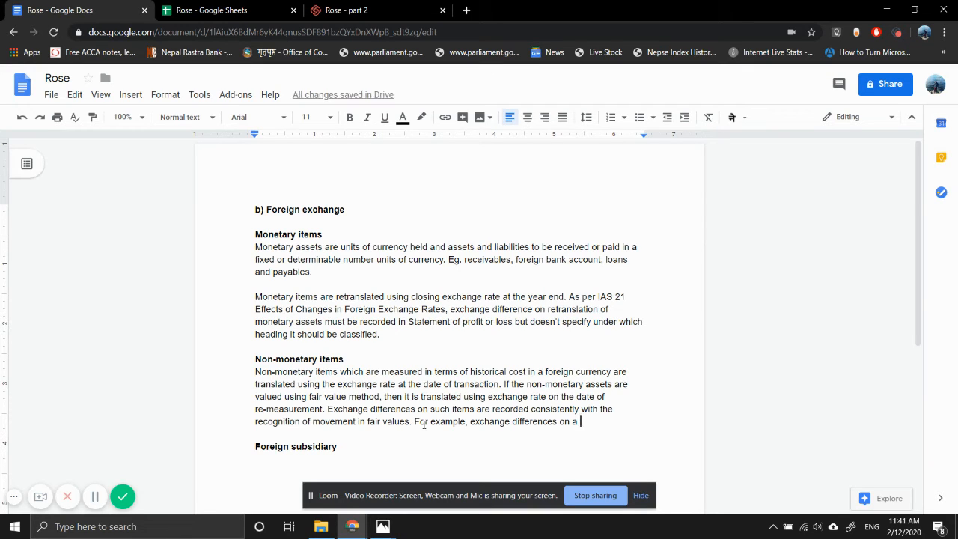
type("n investment ")
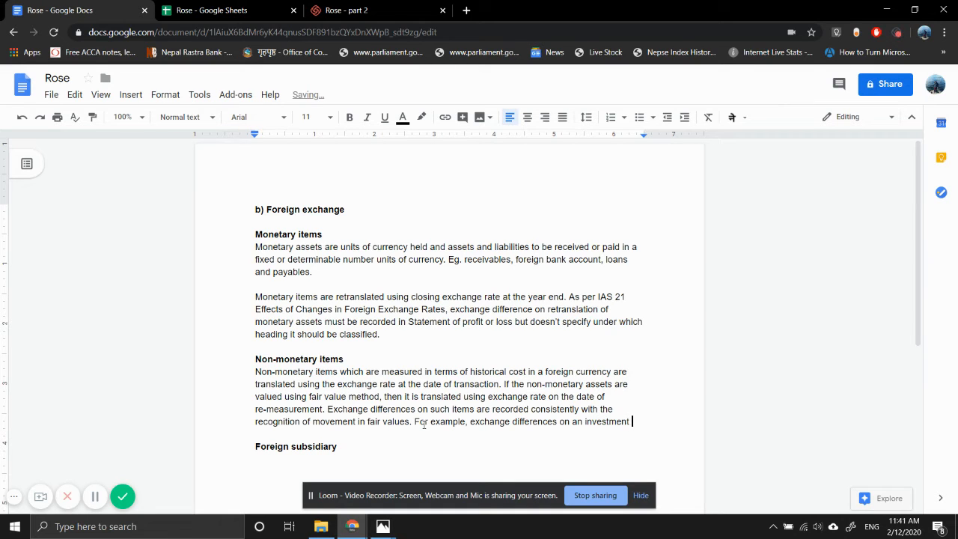
type("property")
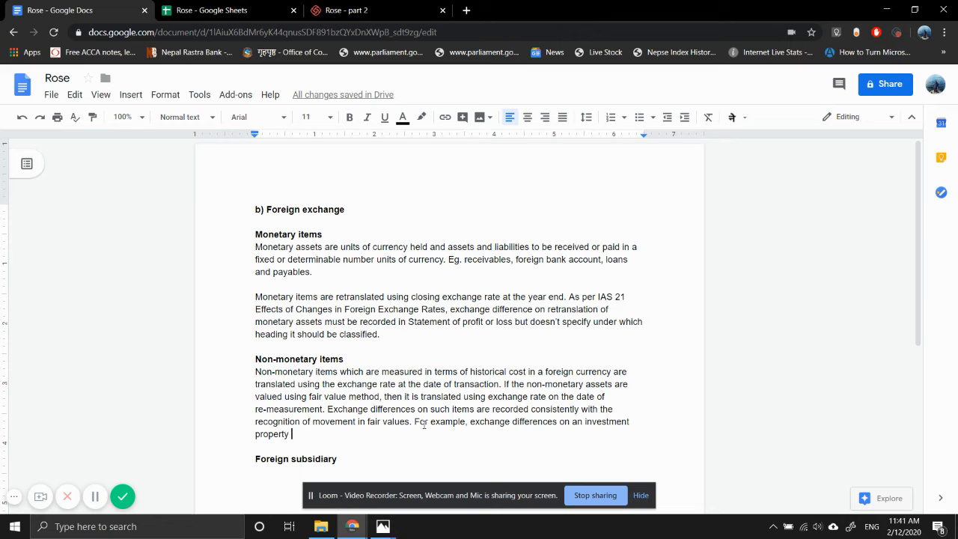
key("BackSpace")
key("BackSpace")
key("BackSpace")
key("BackSpace")
key("BackSpace")
key("BackSpace")
key("BackSpace")
key("BackSpace")
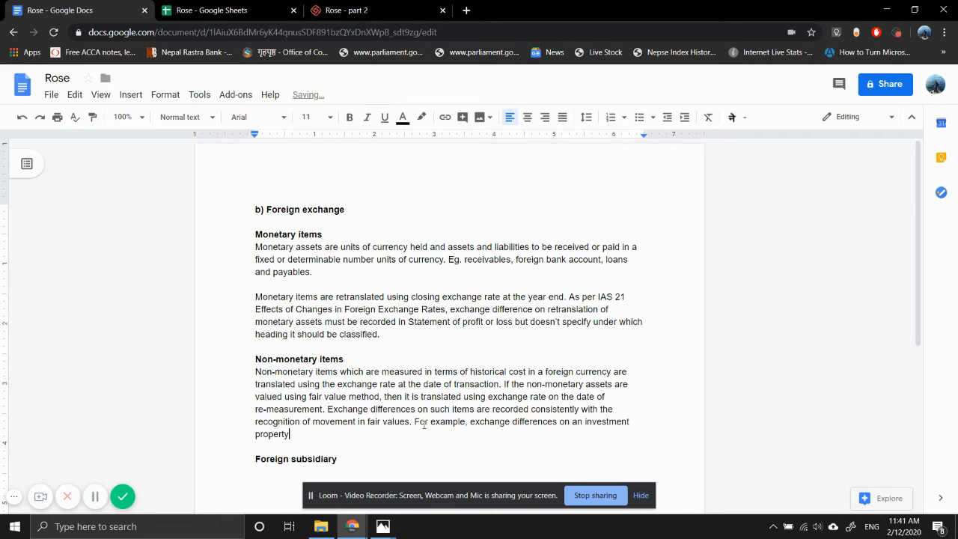
key("BackSpace")
key("BackSpace")
key("BackSpace")
key("BackSpace")
key("BackSpace")
key("BackSpace")
key("BackSpace")
key("BackSpace")
key("BackSpace")
key("BackSpace")
key("BackSpace")
key("BackSpace")
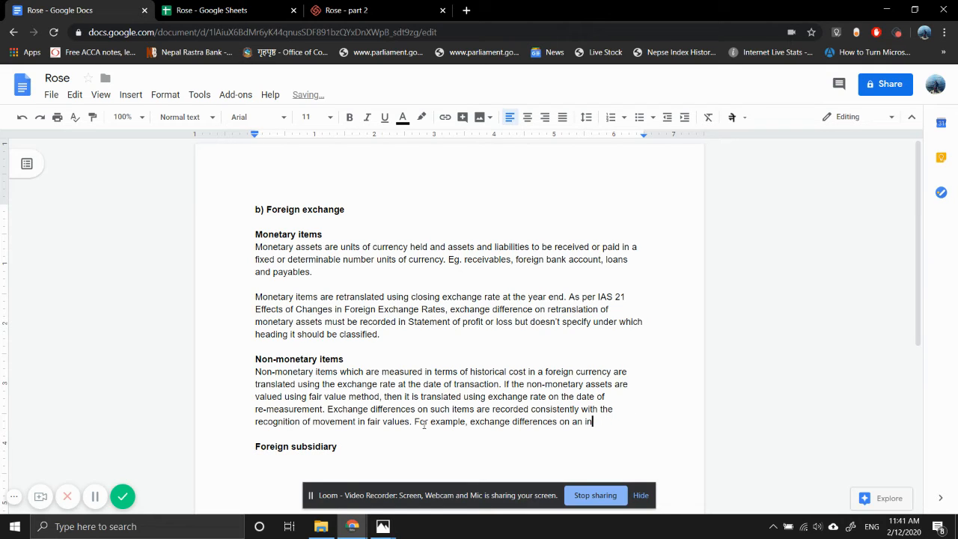
type("Property")
key("BackSpace")
key("BackSpace")
key("BackSpace")
key("BackSpace")
key("BackSpace")
key("BackSpace")
key("BackSpace")
key("BackSpace")
key("BackSpace")
key("BackSpace")
key("BackSpace")
Continue the example sentence with "PPE, a fair value through other comprehensive income"
type("PPE, a")
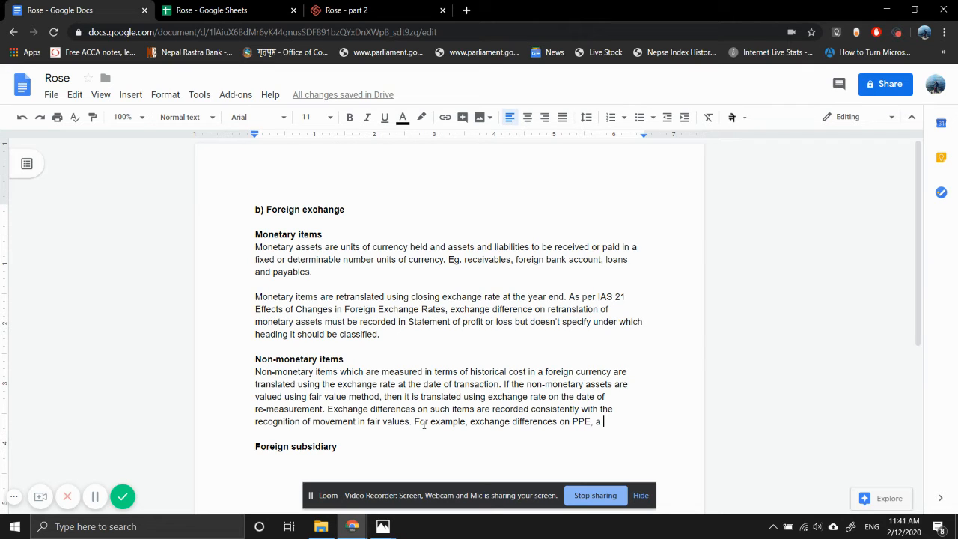
type("fair ")
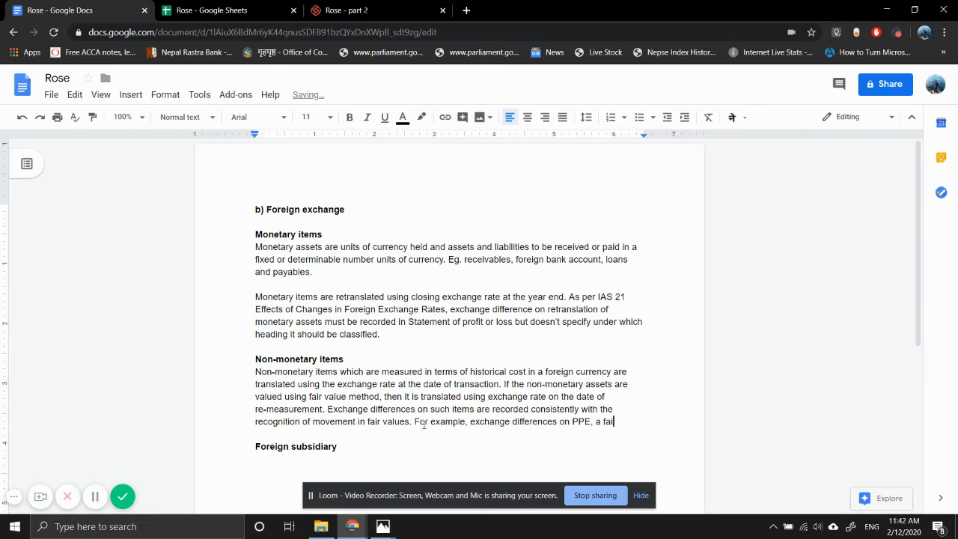
type("value through")
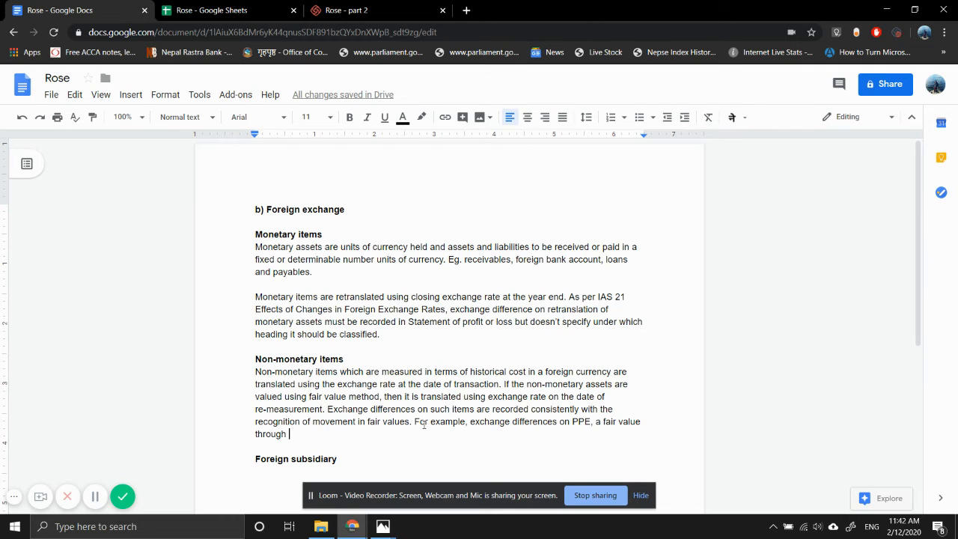
type("other compre")
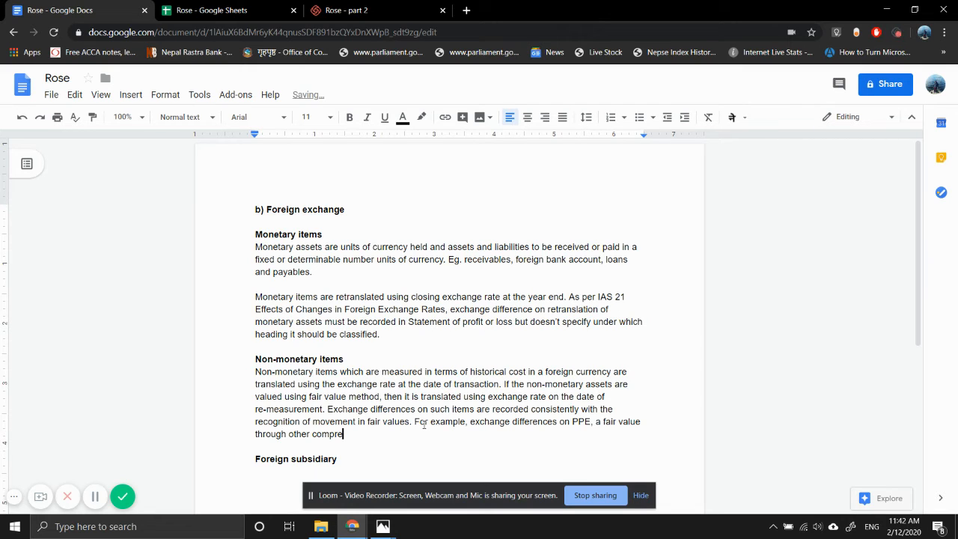
type("hensive income,")
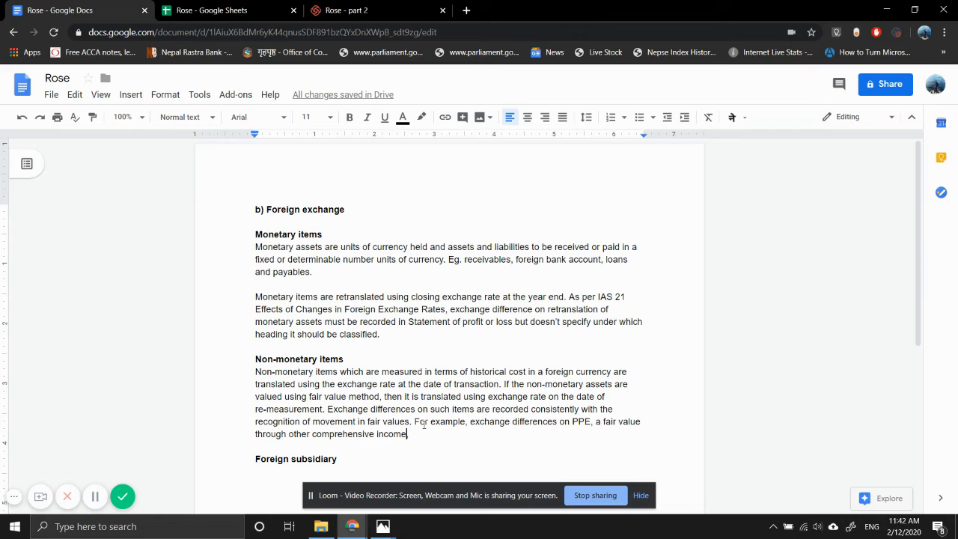
type(".rel")
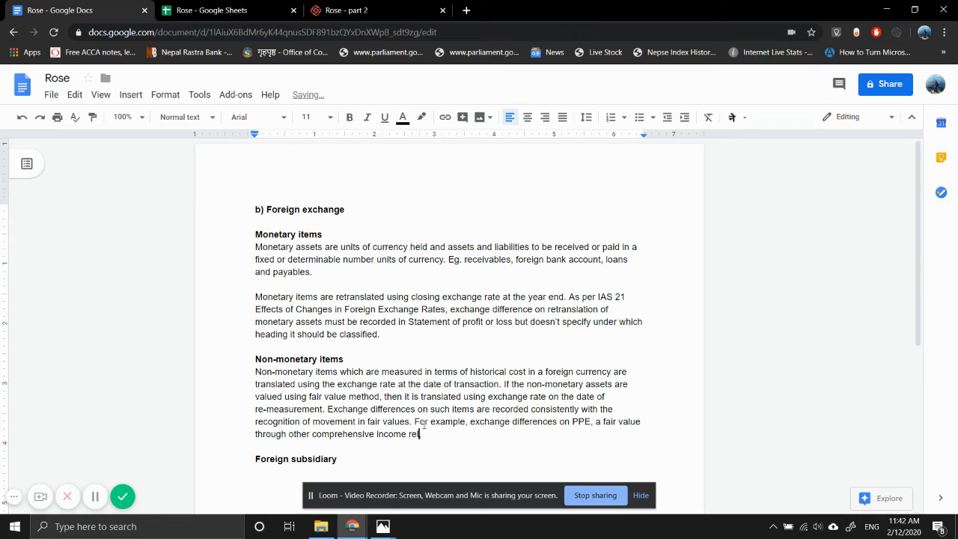
type("ated financial assets,")
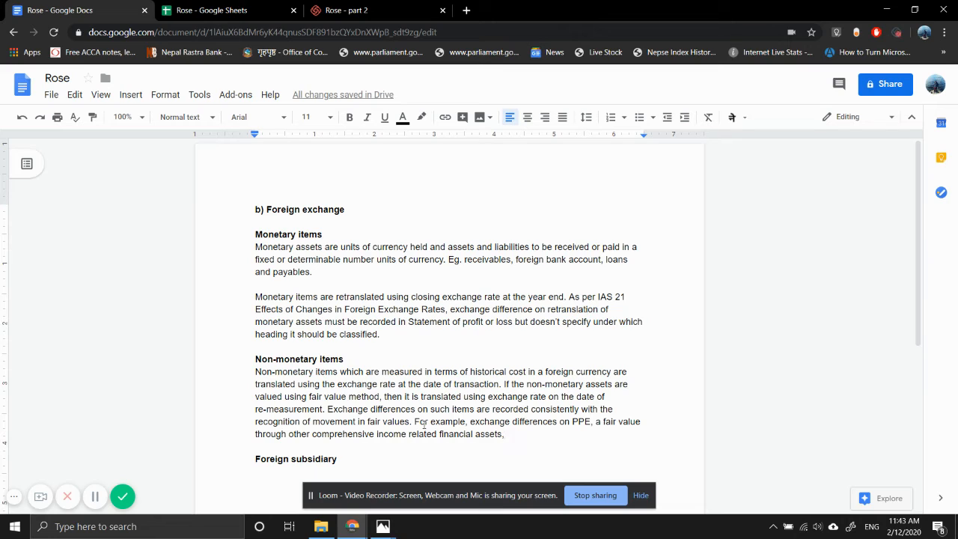
Extend the example's list of items with "related financial assets, or impairment"
type("o")
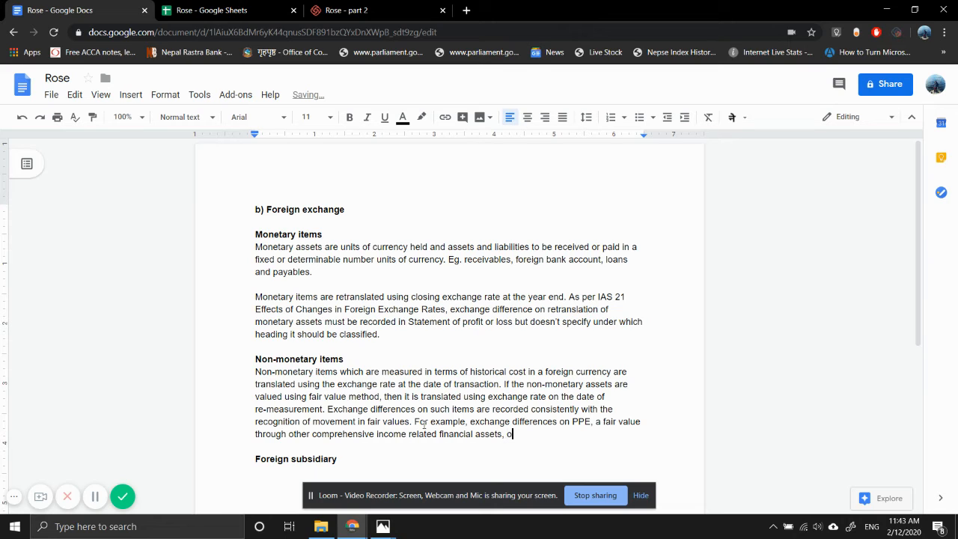
type("r")
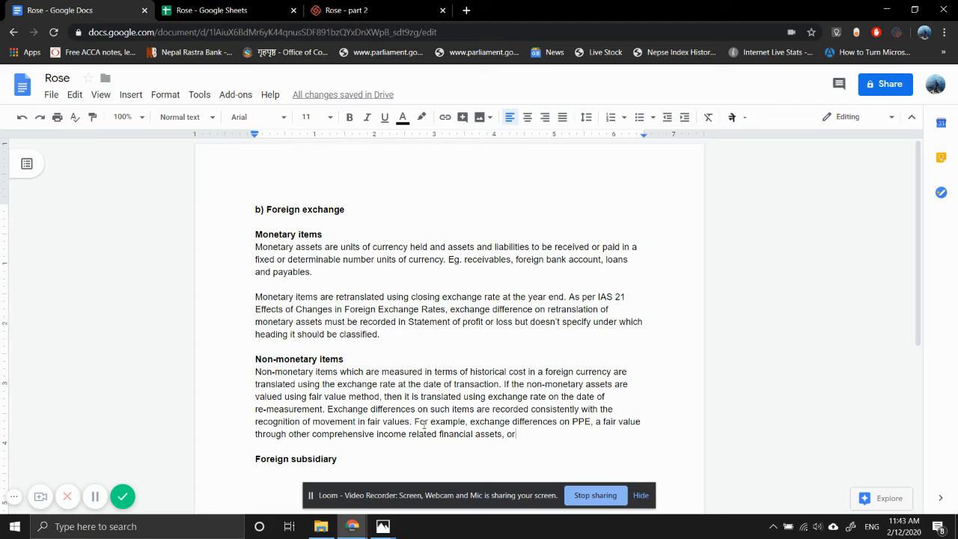
type(" im")
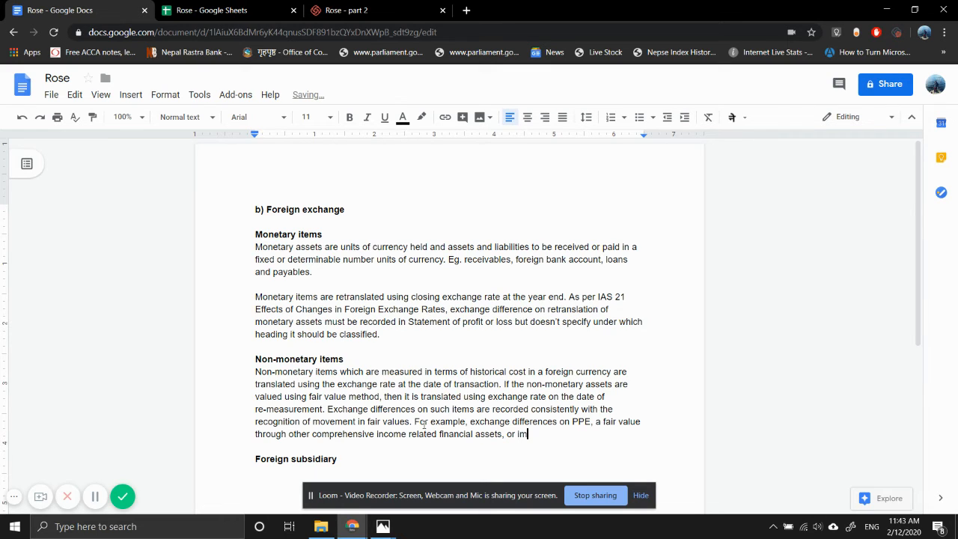
type("pairment")
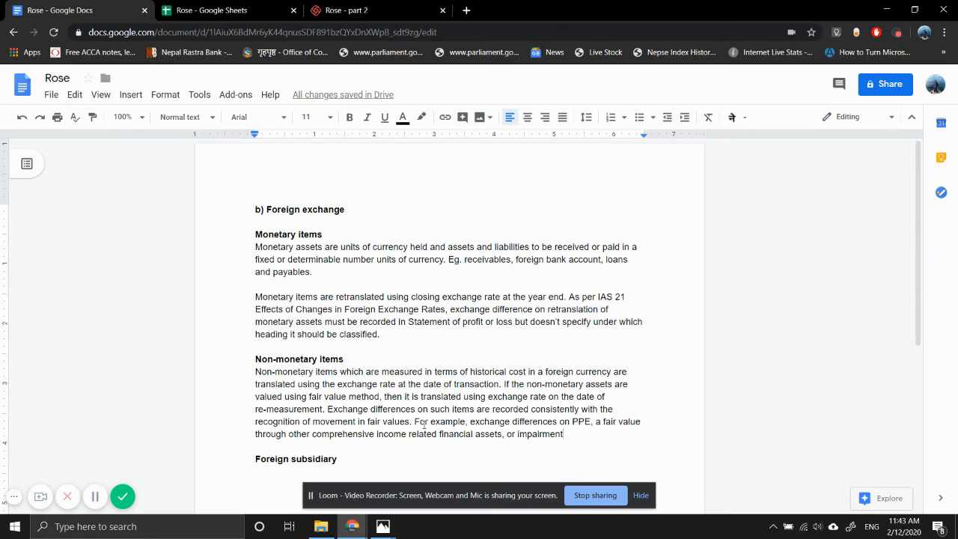
type(" will b")
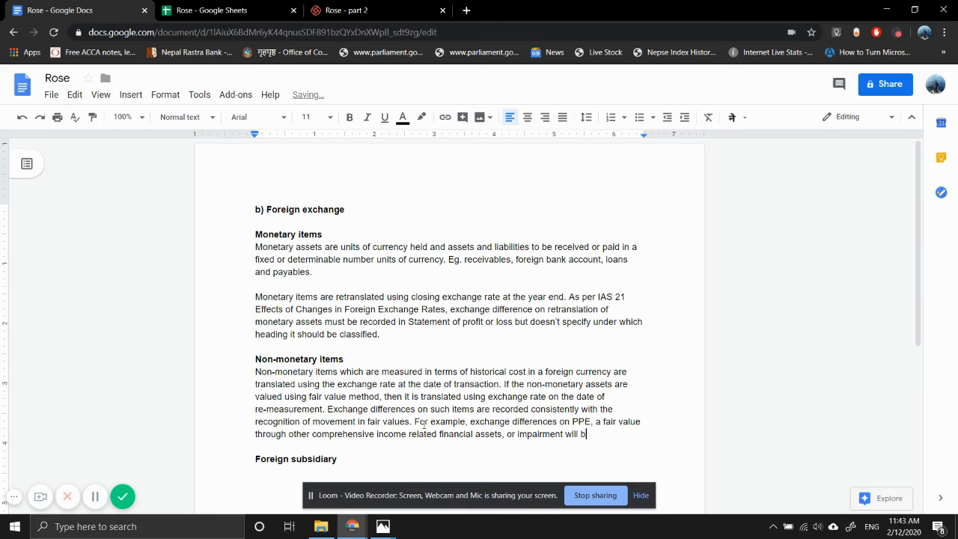
type("e recorded in o")
type("ci")
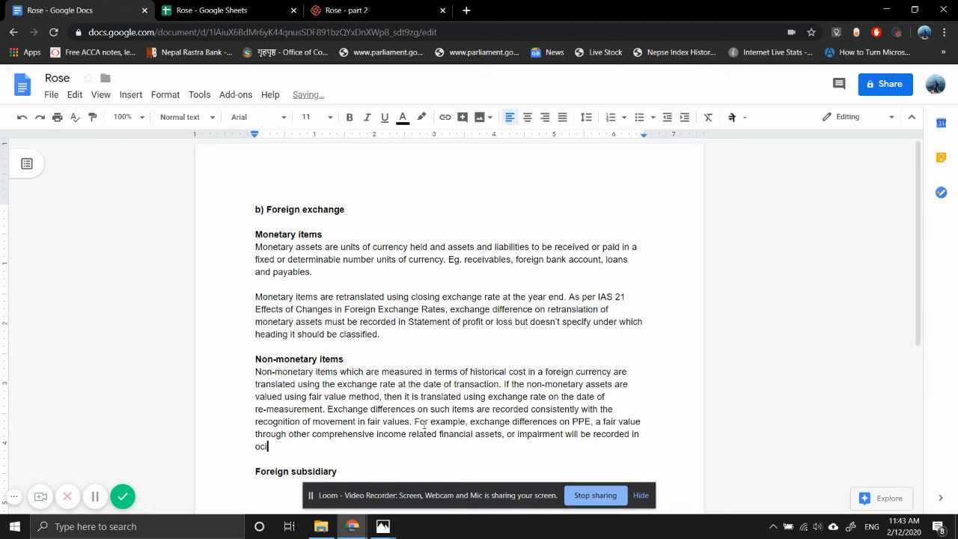
type(". Excahnge differences")
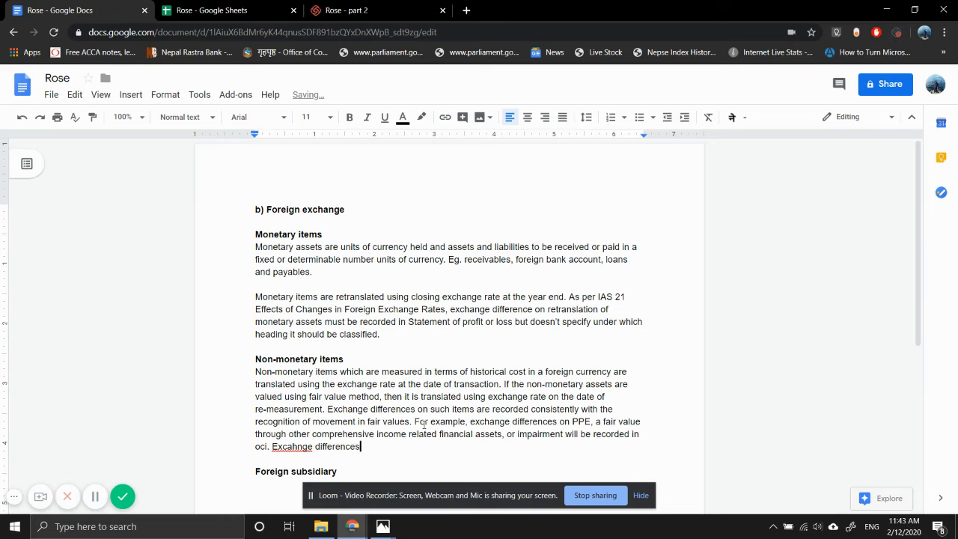
type(" on the upwards reval")
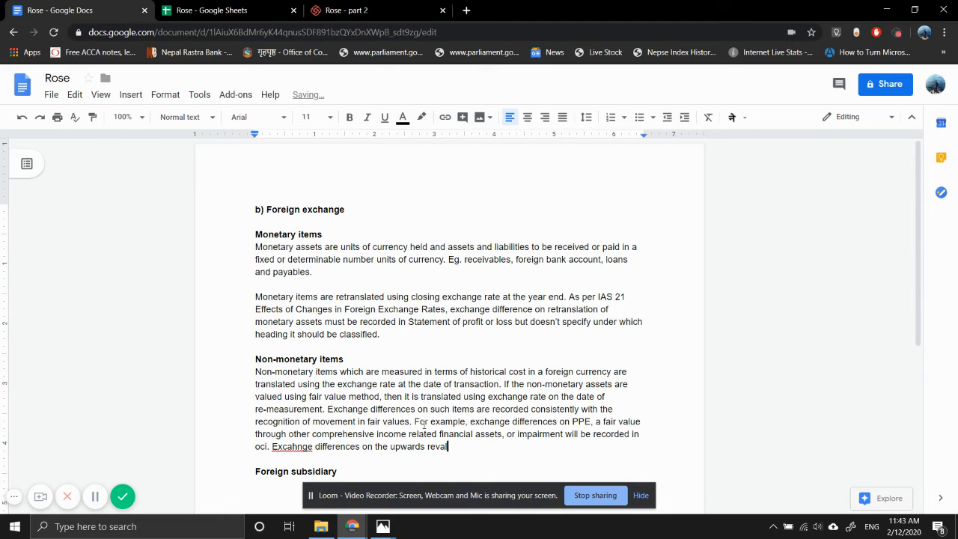
type("uation")
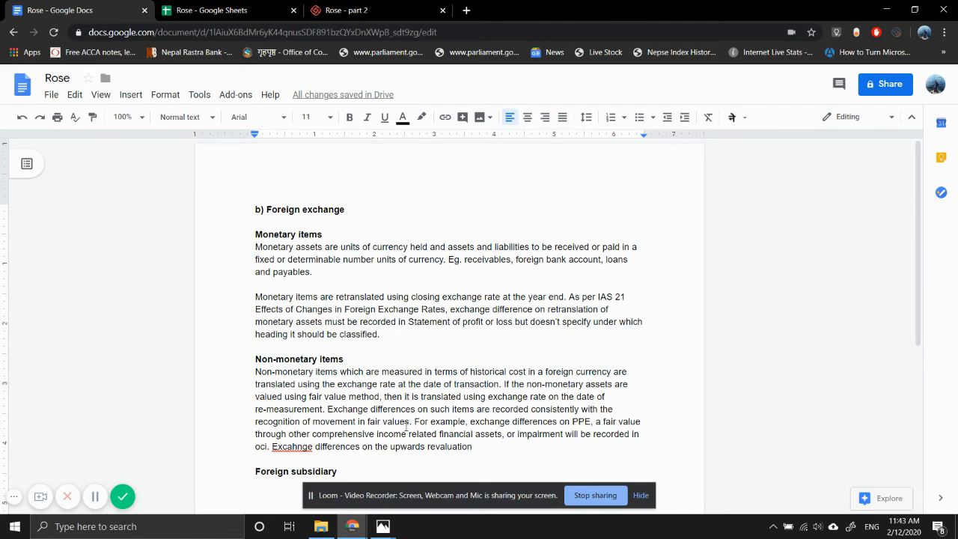
Start another sentence reading "Exchange differences on the upwards revaluation" and fix the misspelled "Excahnge" with the spelling suggestion
left_click(294, 444)
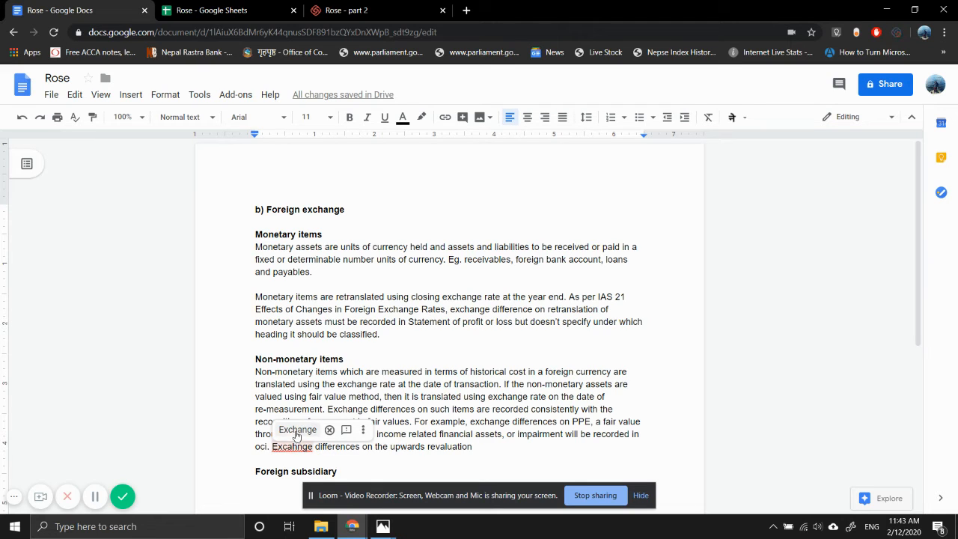
left_click(295, 431)
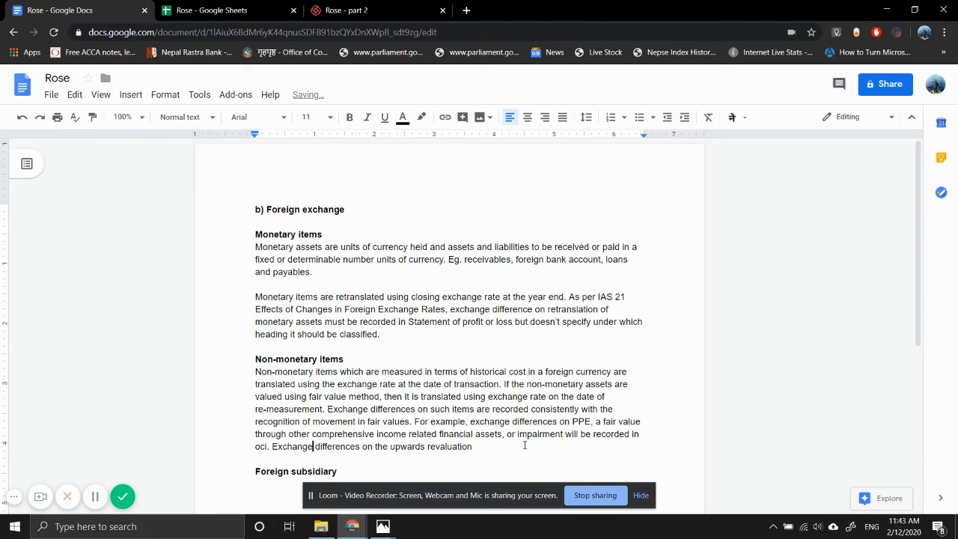
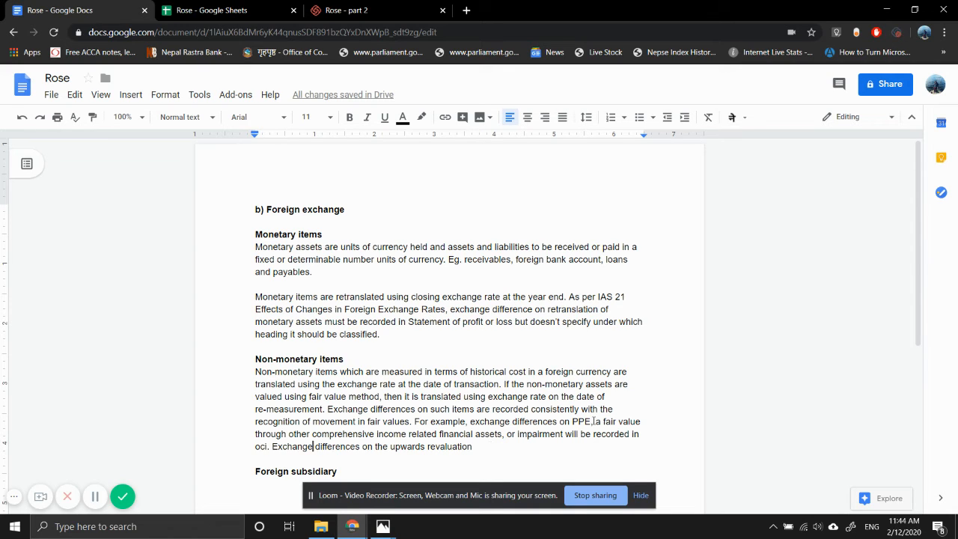
In the non-monetary items example, change "PPE, a fair value" to "PPE or on fair value"
key("BackSpace")
key("BackSpace")
type("o")
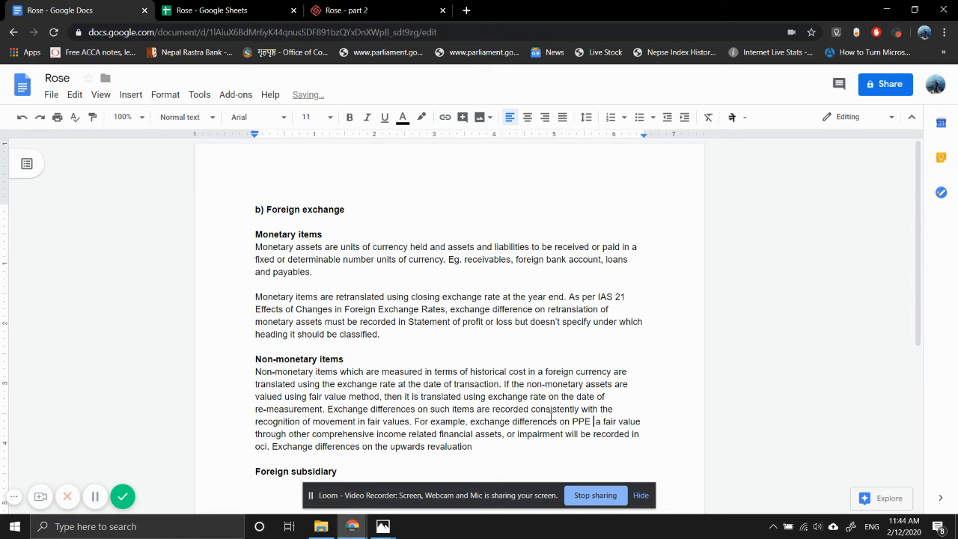
type("r")
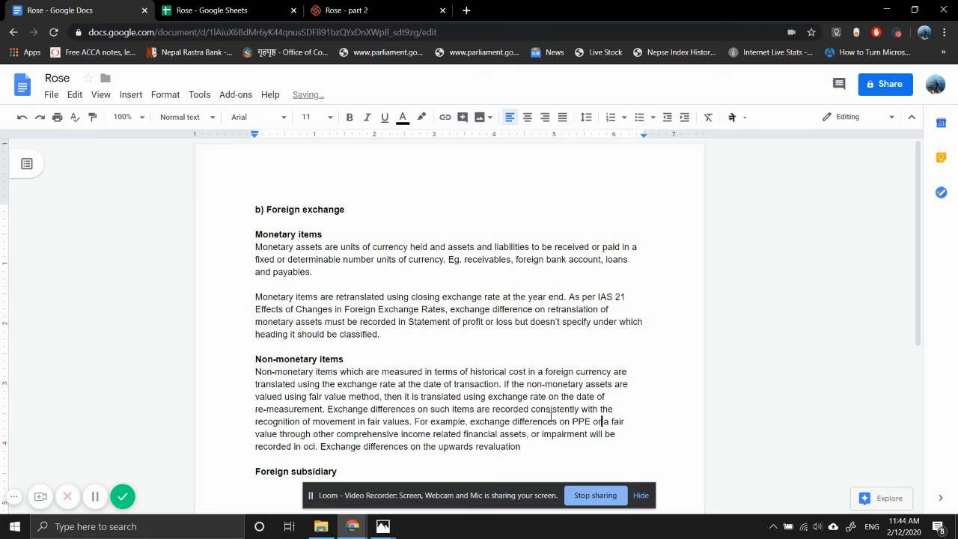
key("Delete")
key("Delete")
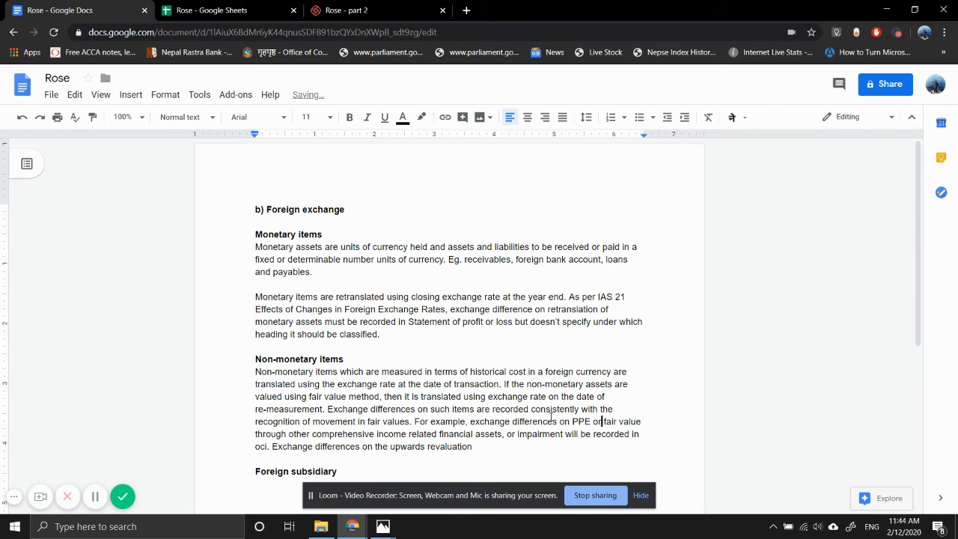
type("on")
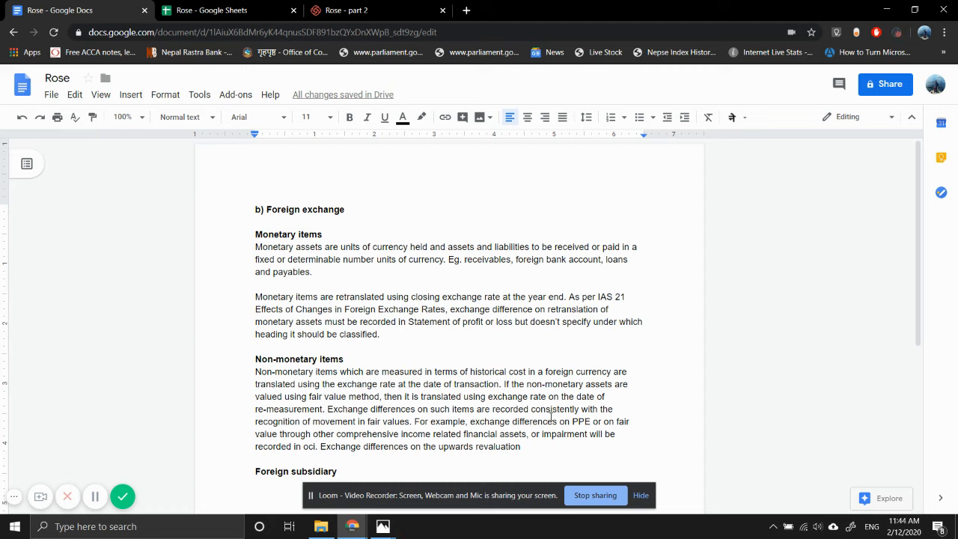
Replace the comma and "or" before "impairment" with "the", so it reads "financial assets the impairment"
left_click(540, 436)
key("BackSpace")
key("BackSpace")
key("BackSpace")
key("BackSpace")
key("BackSpace")
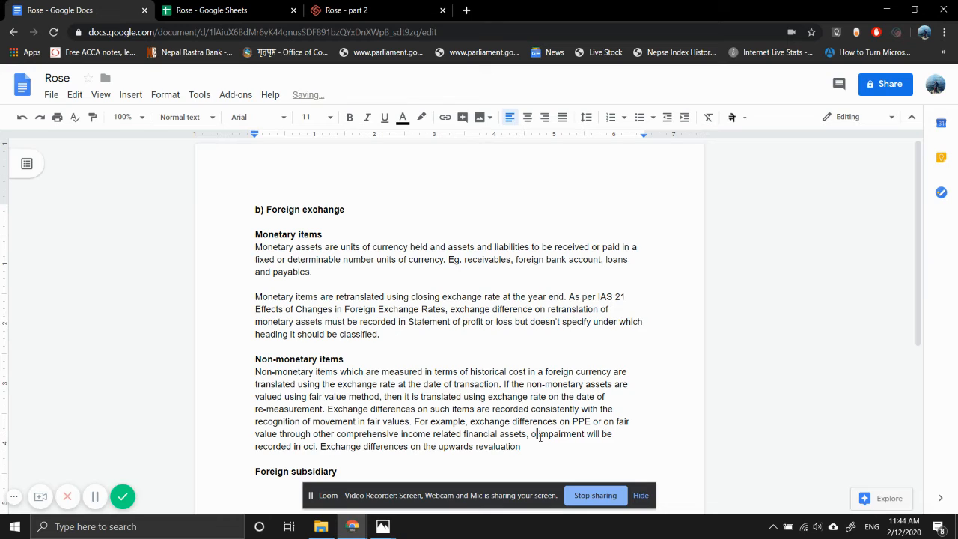
type("the")
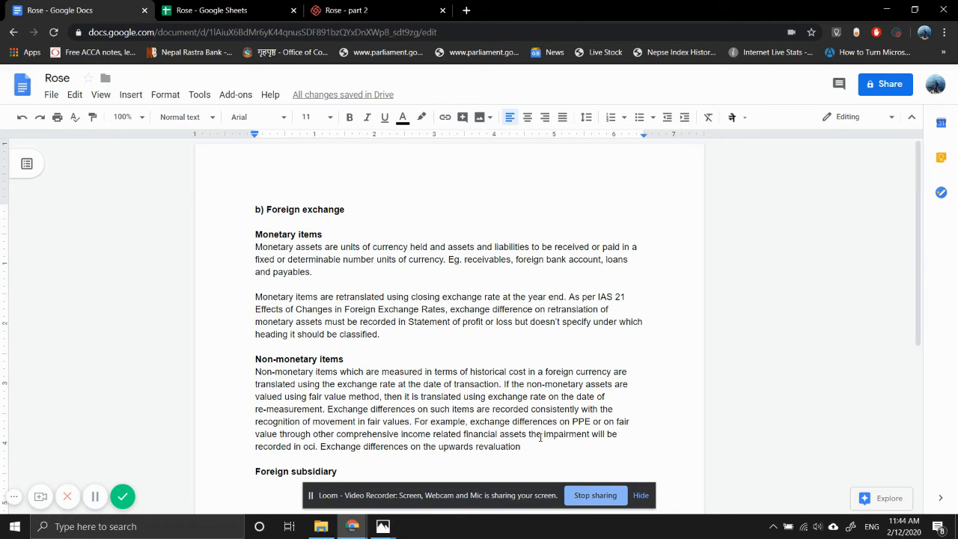
Continue the last sentence of the non-monetary items paragraph with "of investment property will be recorded in"
left_click(529, 446)
type("of inves")
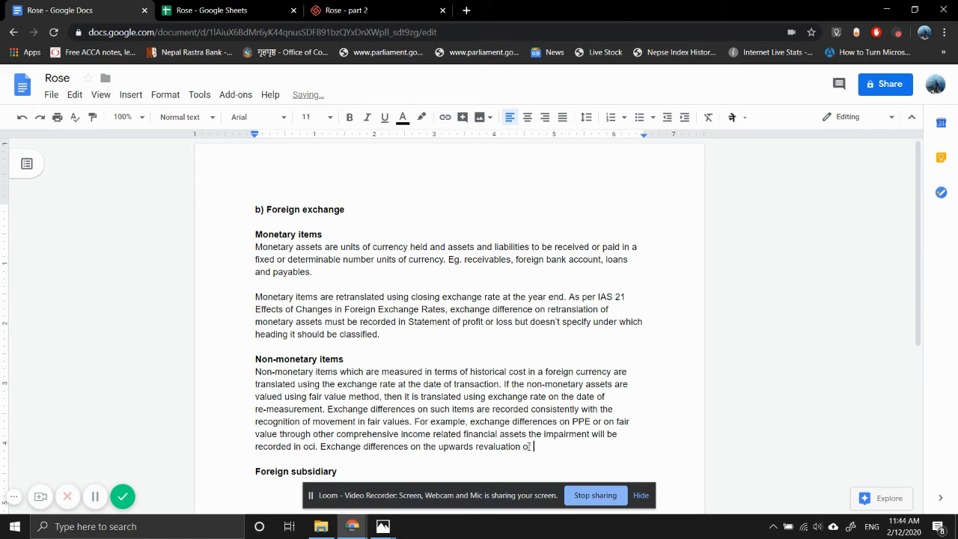
type("nt property wi")
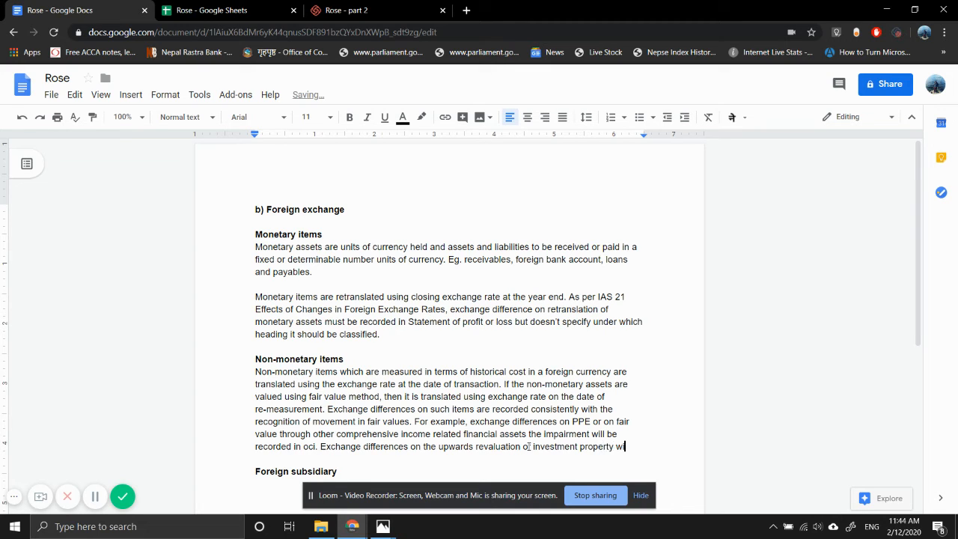
type("ll be recorded in")
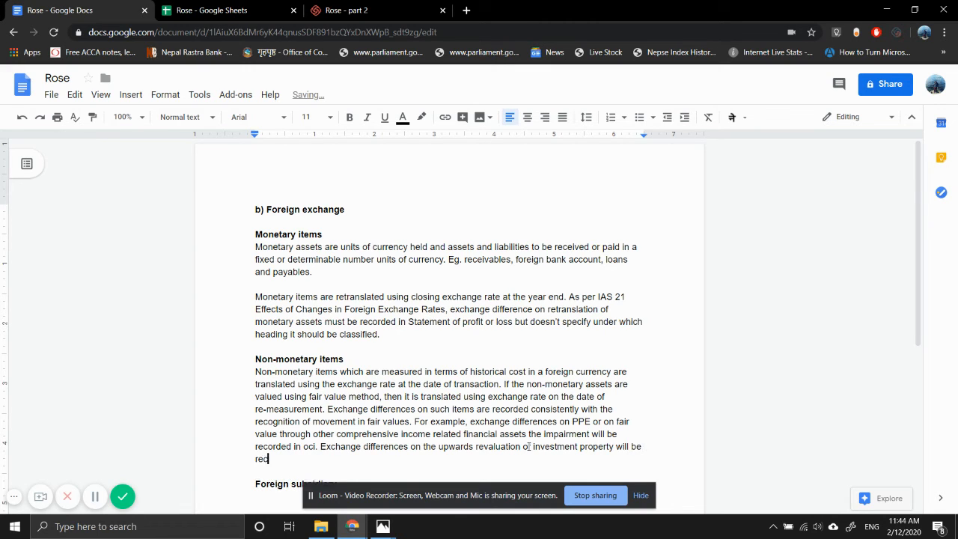
type(" other comprehens")
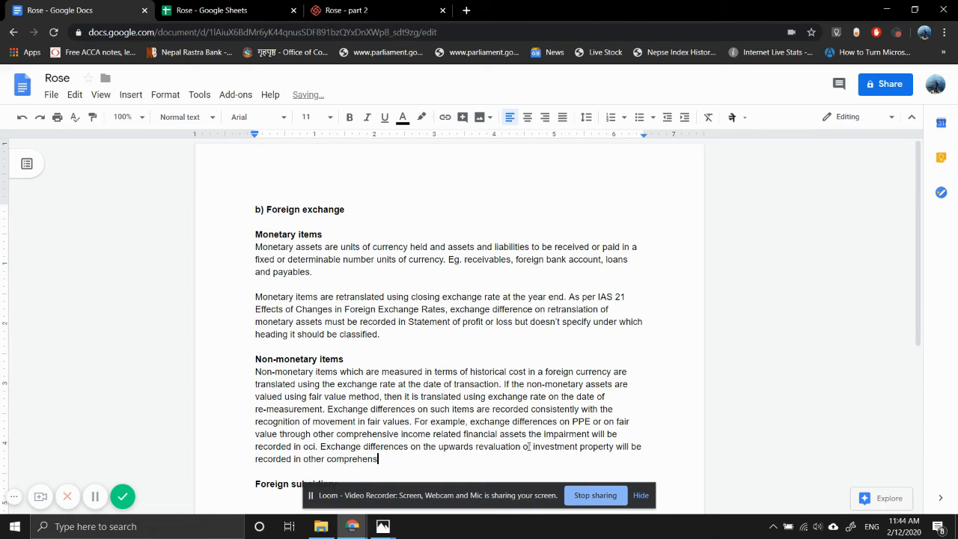
type("ive income")
End the investment property sentence with "profit or loss." as the place where the differences are recorded
key("BackSpace")
key("BackSpace")
key("BackSpace")
key("BackSpace")
key("BackSpace")
key("BackSpace")
key("BackSpace")
key("BackSpace")
key("BackSpace")
key("BackSpace")
key("BackSpace")
key("BackSpace")
key("BackSpace")
key("BackSpace")
key("BackSpace")
key("BackSpace")
key("BackSpace")
key("BackSpace")
key("BackSpace")
key("BackSpace")
key("BackSpace")
type("profit or loss.")
Place the text cursor on the empty line below the Foreign subsidiary heading
scroll(457, 413, "down", 2)
left_click(298, 333)
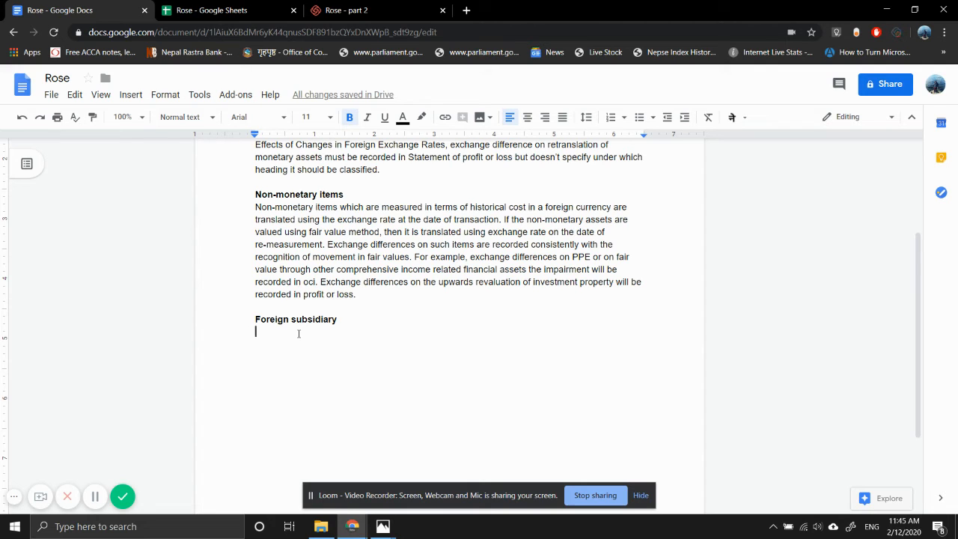
type("When")
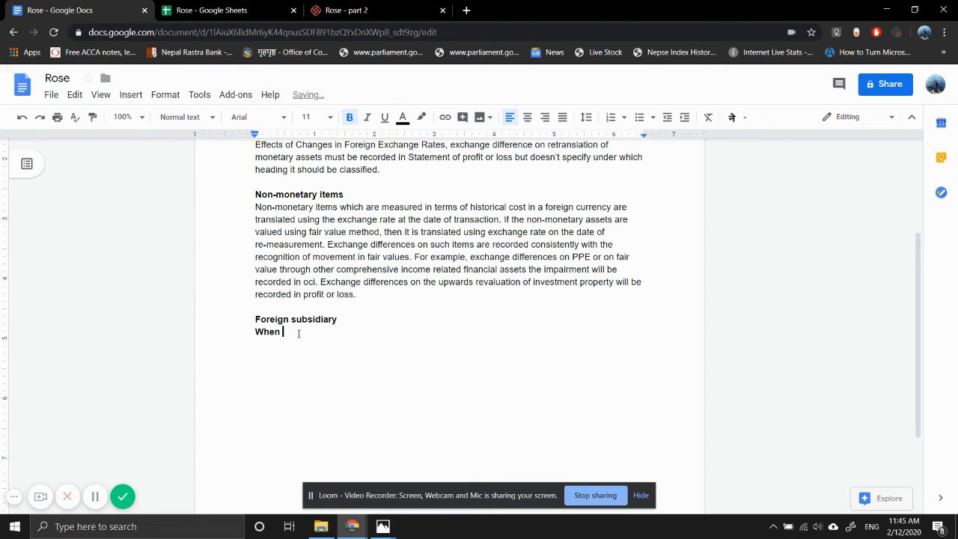
key("BackSpace")
key("BackSpace")
key("BackSpace")
key("BackSpace")
key("BackSpace")
key("BackSpace")
Leave a blank line below the Foreign subsidiary heading and start a non-bold paragraph with "When translating foreign subsidiary,"
key("Return")
key("Return")
key("ctrl+b")
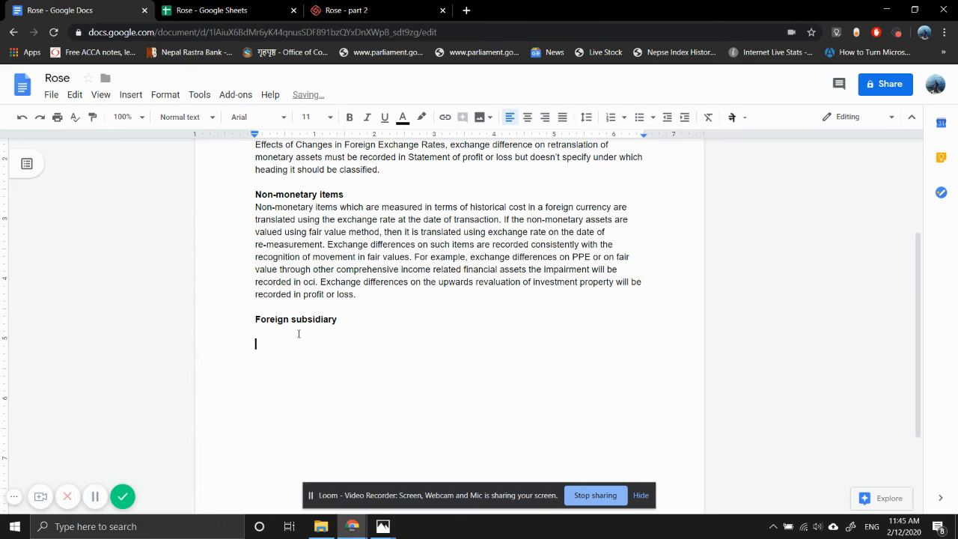
type("When translating forei")
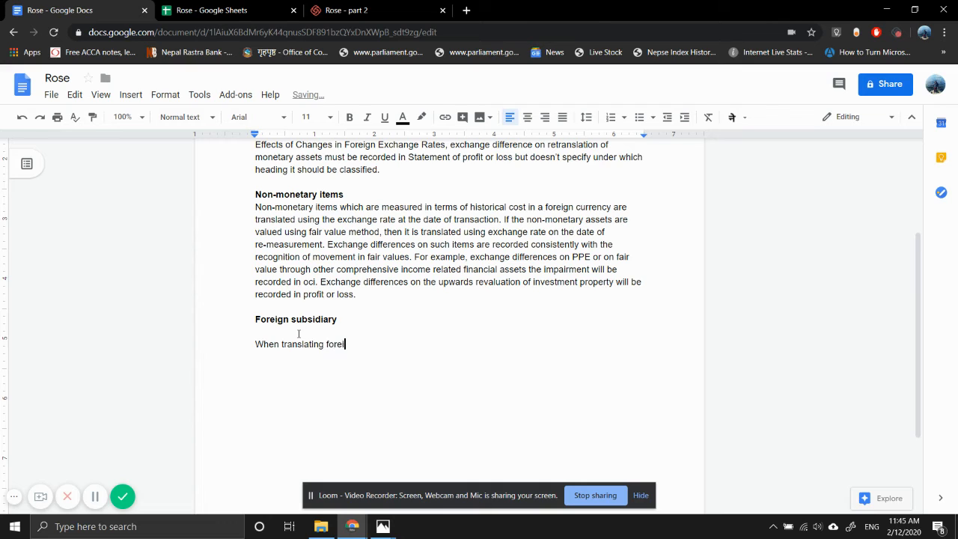
type("gn subsidiary, the exchang")
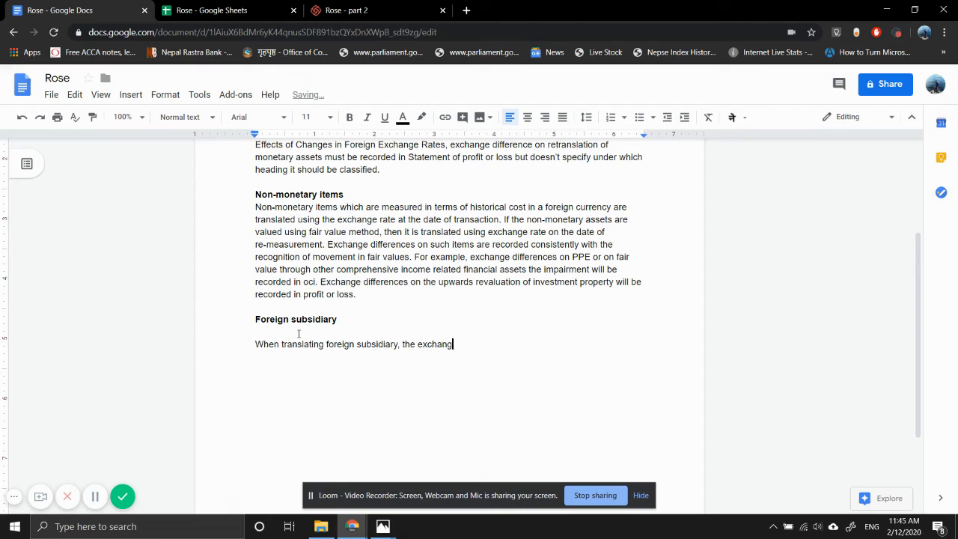
type("e difference on net assets")
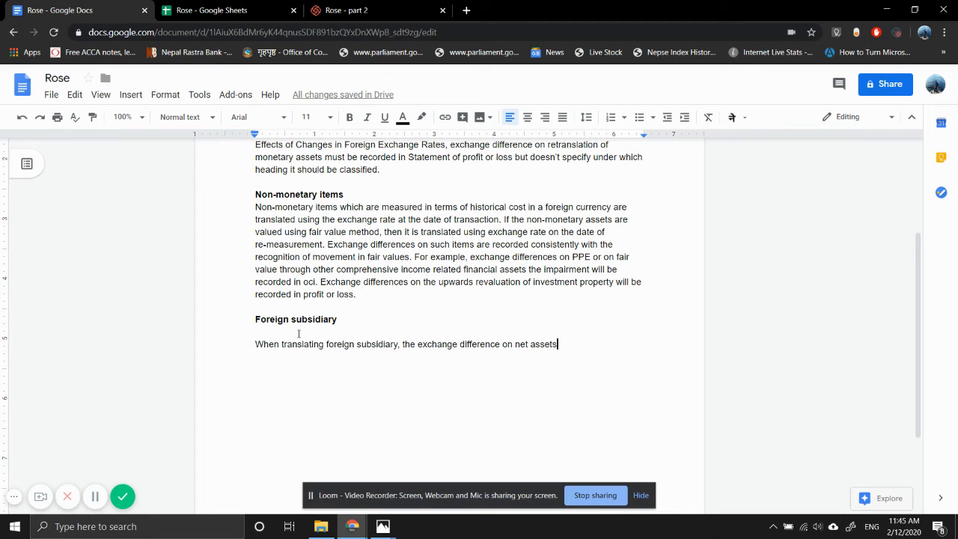
Continue the foreign subsidiary sentence with "the exchange difference on net assets, including goodwill, is recorded"
type(", ")
type("inclu")
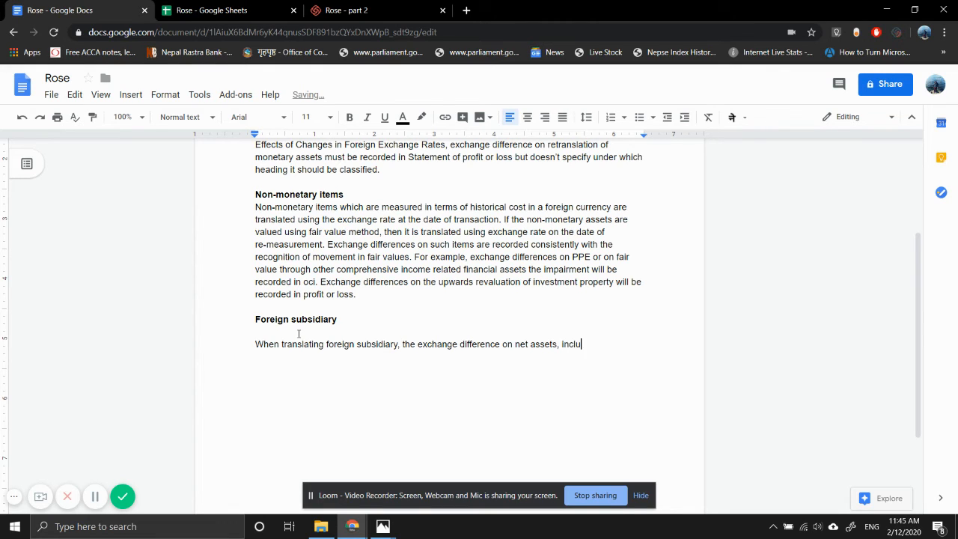
type("ding goodwill, is recorded ")
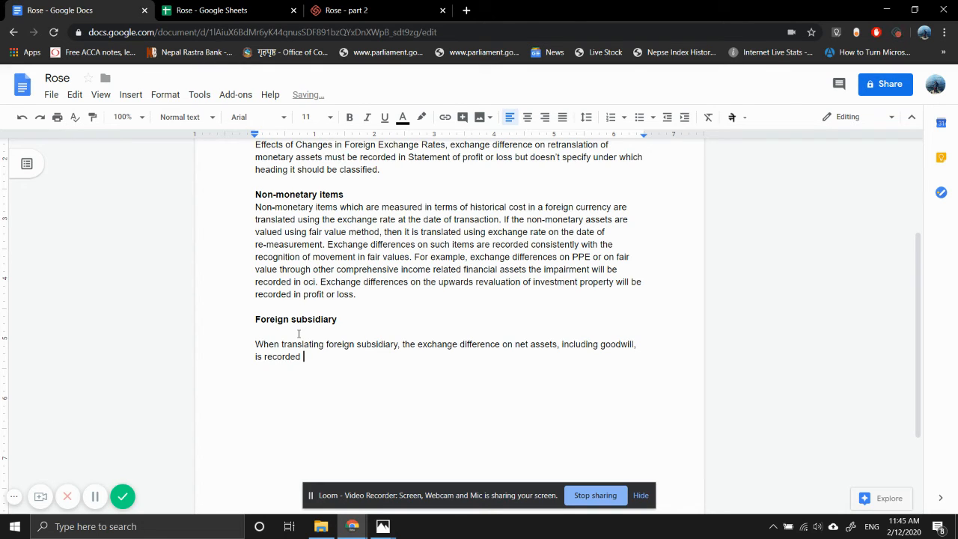
type("in other comprehensive im")
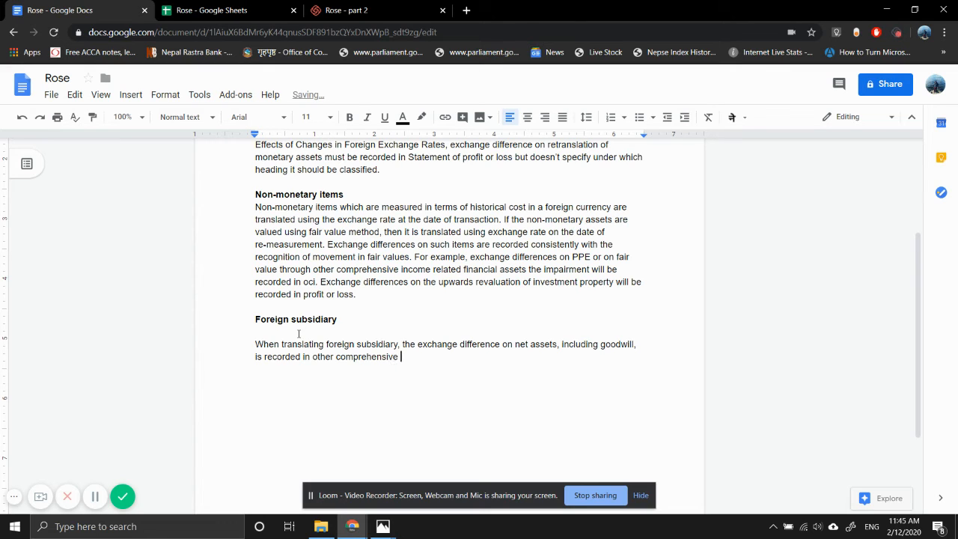
Extend the foreign subsidiary sentence with "in other comprehensive income and"
key("BackSpace")
key("BackSpace")
type("income and are held with")
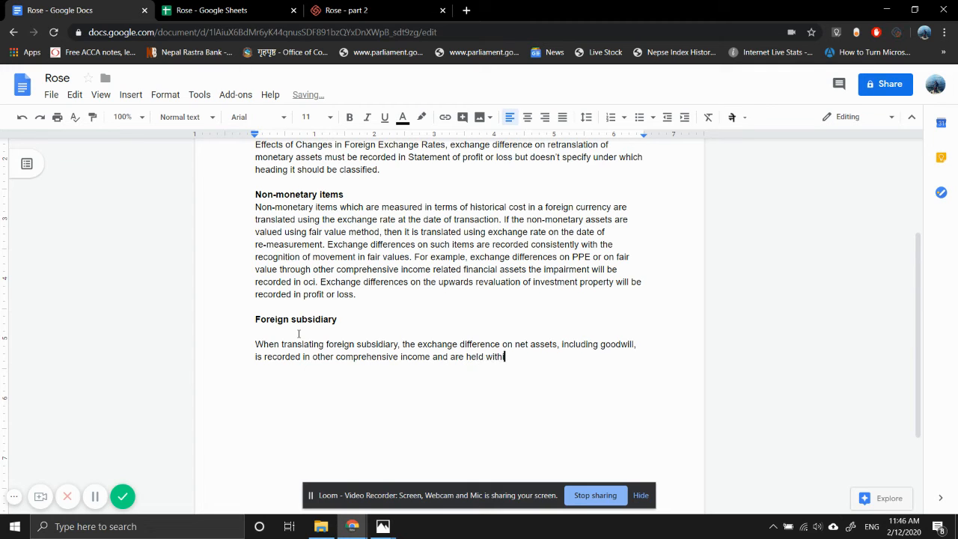
type("in equity.")
Insert "under items which can be reclassified" after "other comprehensive income" in the foreign subsidiary sentence
key("Left")
key("Left")
key("Left")
key("Left")
key("Left")
key("Left")
key("Left")
key("Left")
key("Left")
key("Left")
key("Left")
key("Left")
key("Left")
key("Left")
key("Left")
key("Left")
key("Left")
key("Left")
key("Left")
key("Left")
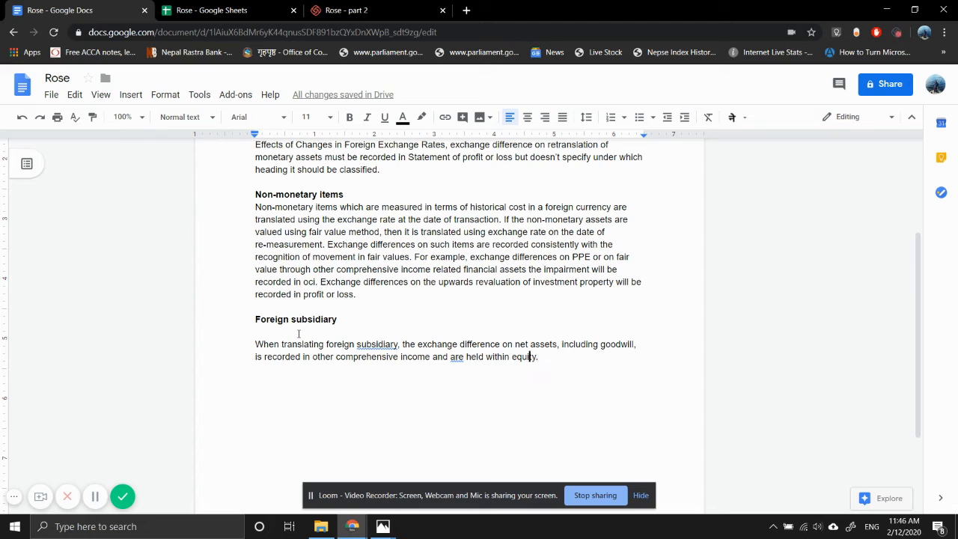
type("under")
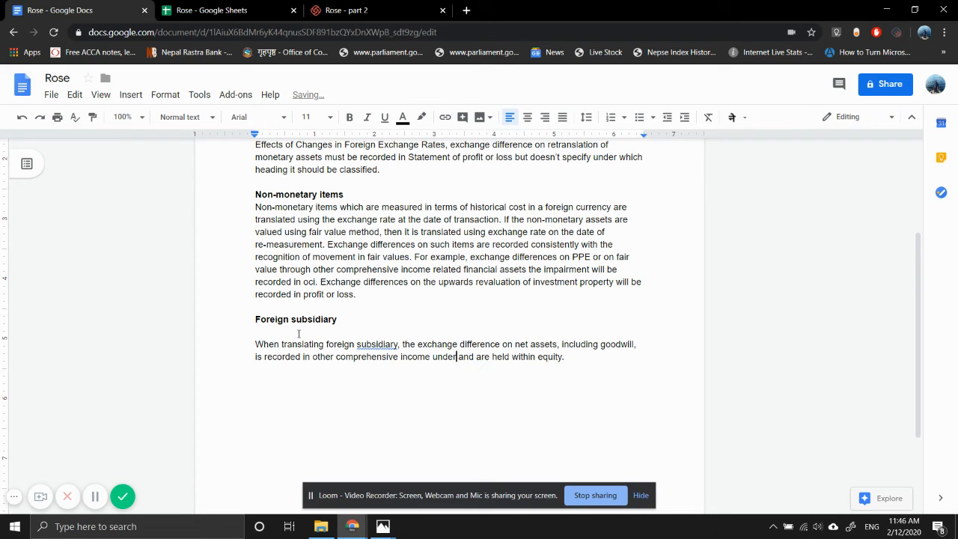
type(" items wh")
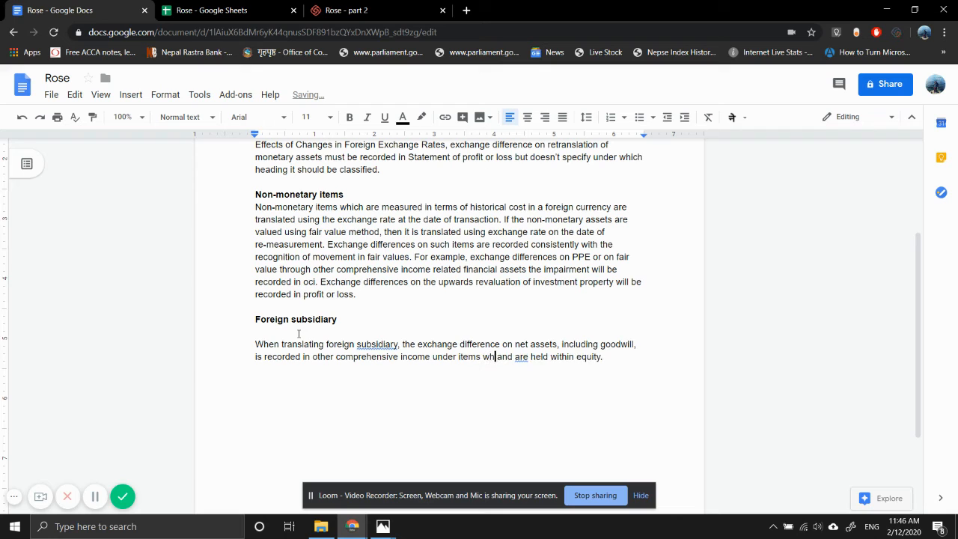
type("ich can be")
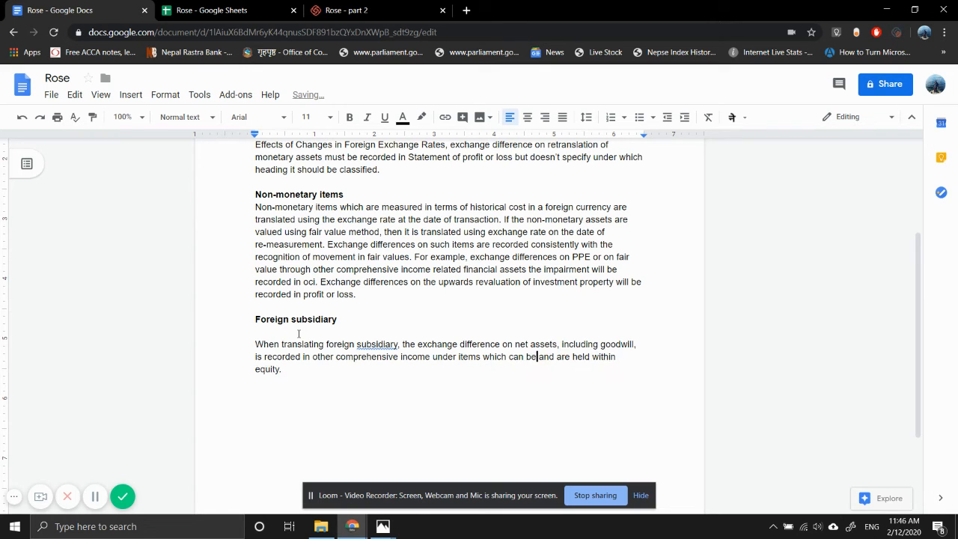
type(" reclassi ")
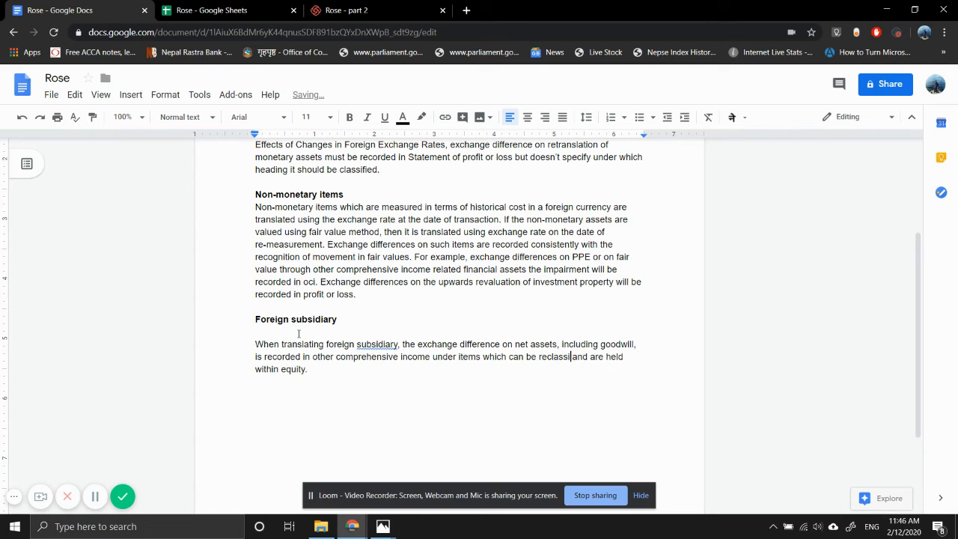
type("fied")
key("Down")
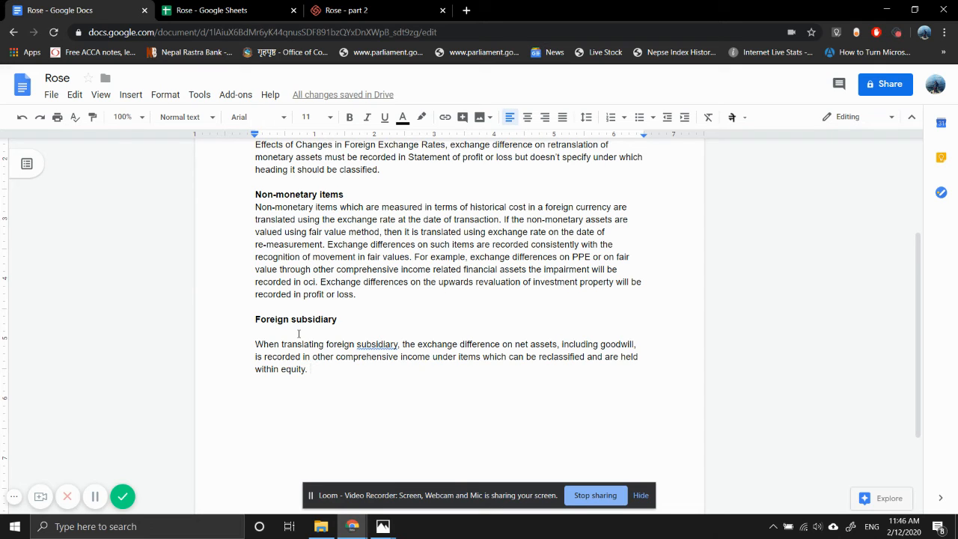
Add "The proportion of the exchange gain or loss are shown" after "within equity." and correct the misspelled "propertion" with the spelling suggestion
type("The proper")
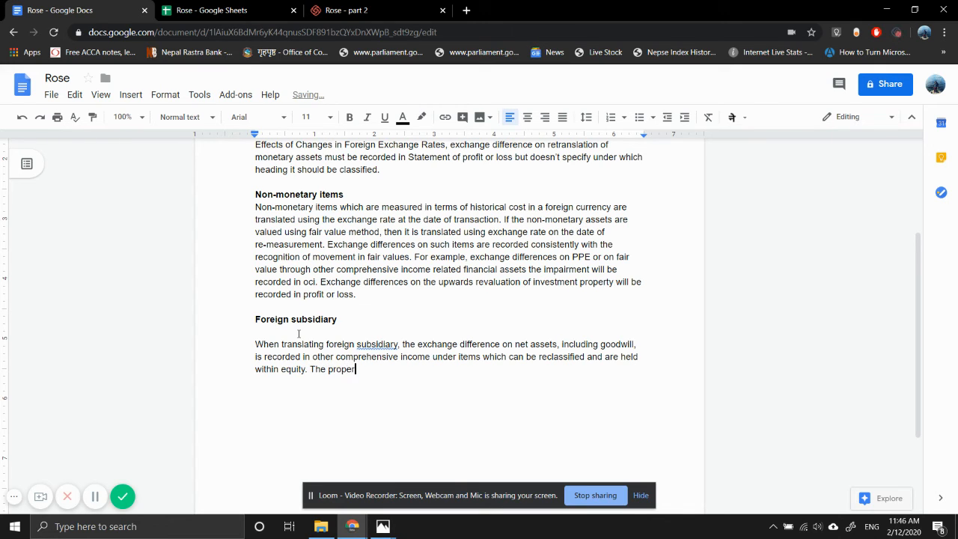
type("tion of the")
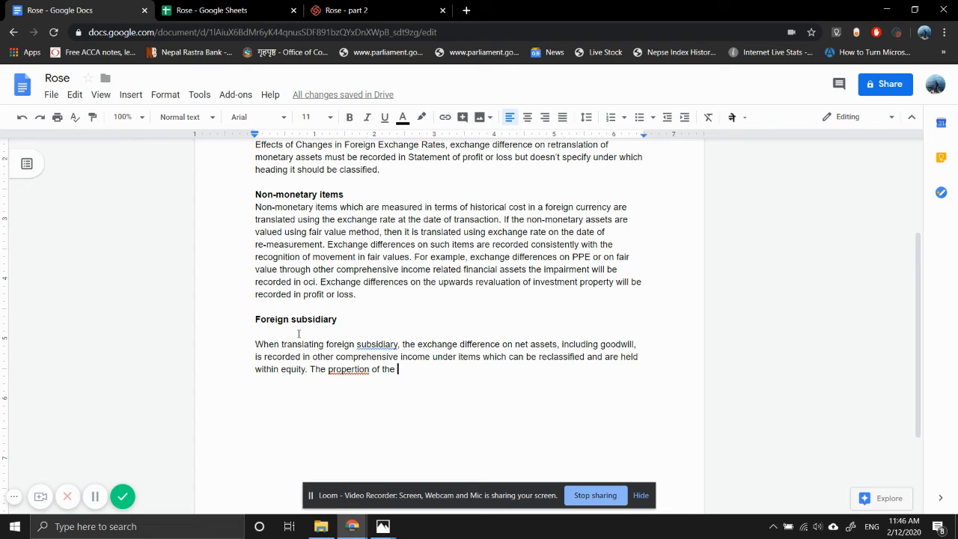
key("BackSpace")
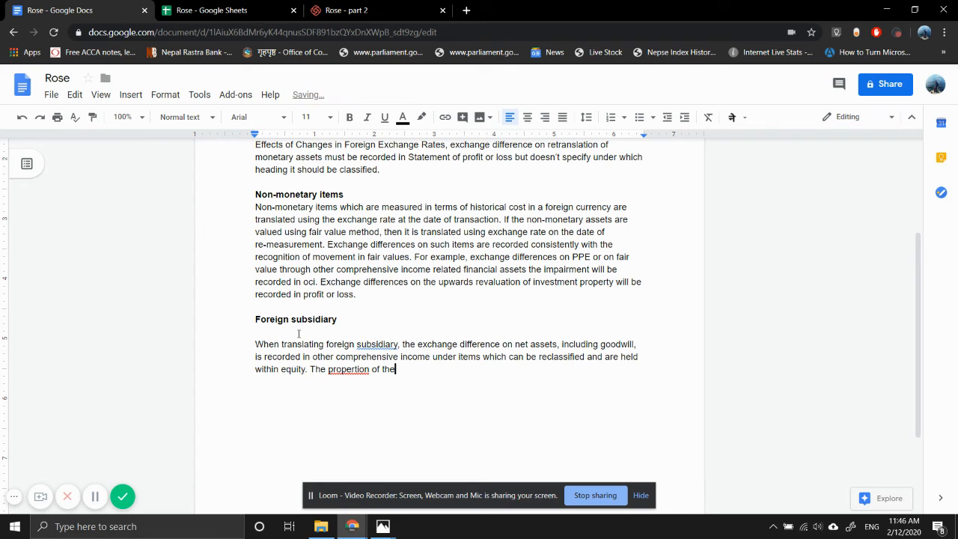
type("exchange gain or loss a")
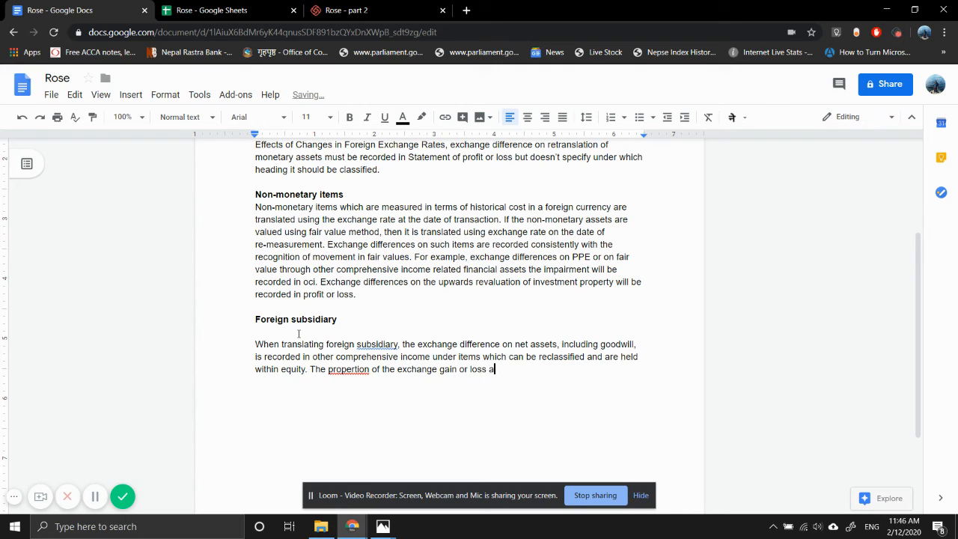
type("re shown")
left_click(343, 369)
left_click(349, 350)
Continue the exchange gain or loss sentence with "as translation reserve in the"
left_click(535, 369)
type("as transla")
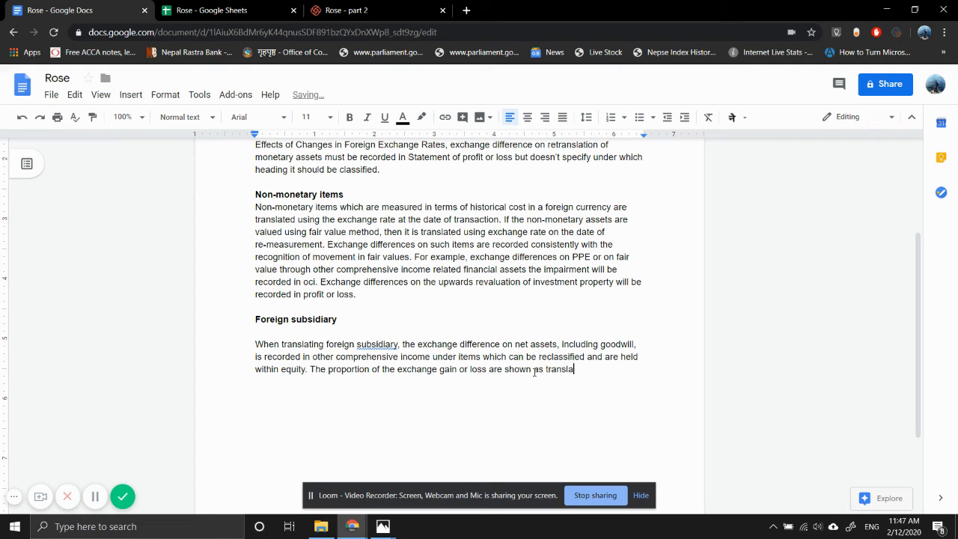
type("tion reserve in the parent")
key("BackSpace")
key("BackSpace")
key("BackSpace")
key("BackSpace")
key("BackSpace")
key("BackSpace")
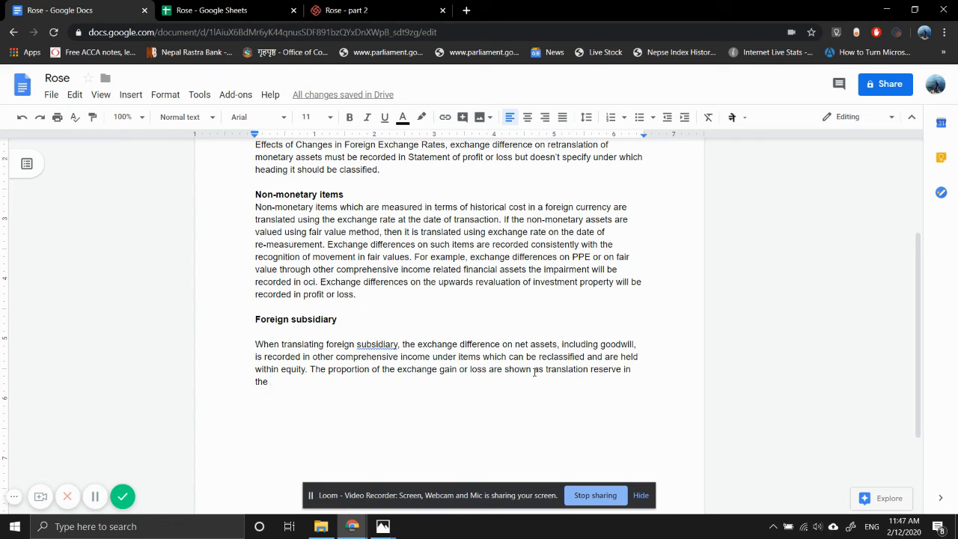
Extend the translation reserve sentence with "statement separately", correcting the mistyped letters
type("statemtn")
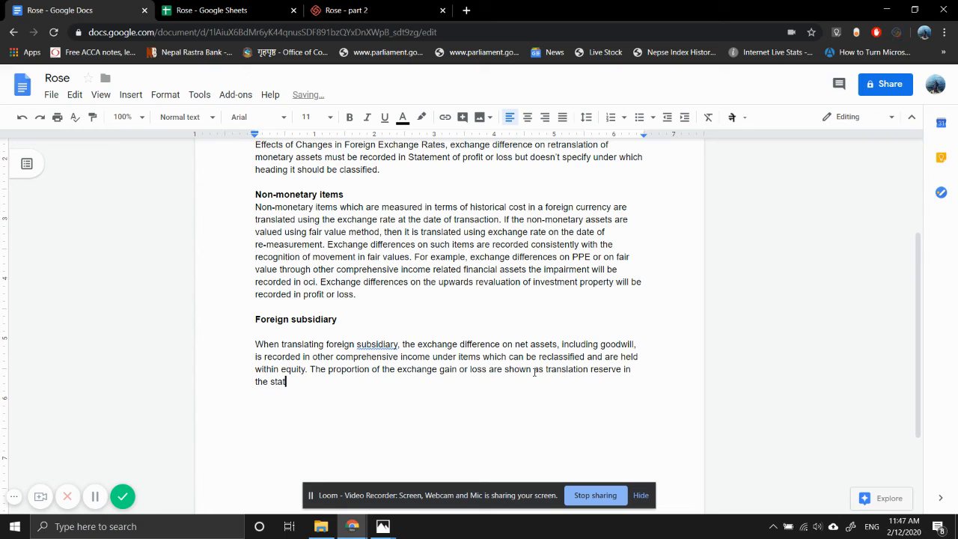
key("BackSpace")
key("BackSpace")
type("ent spee")
key("BackSpace")
type("rately")
key("BackSpace")
key("BackSpace")
key("BackSpace")
key("BackSpace")
key("BackSpace")
key("BackSpace")
key("BackSpace")
key("BackSpace")
type("eparately and ")
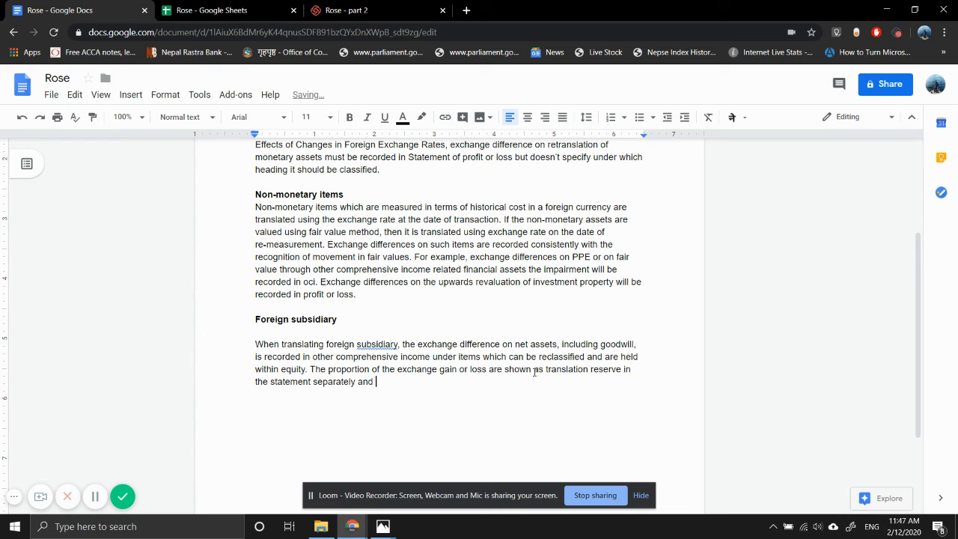
type("the nci 's proportion is")
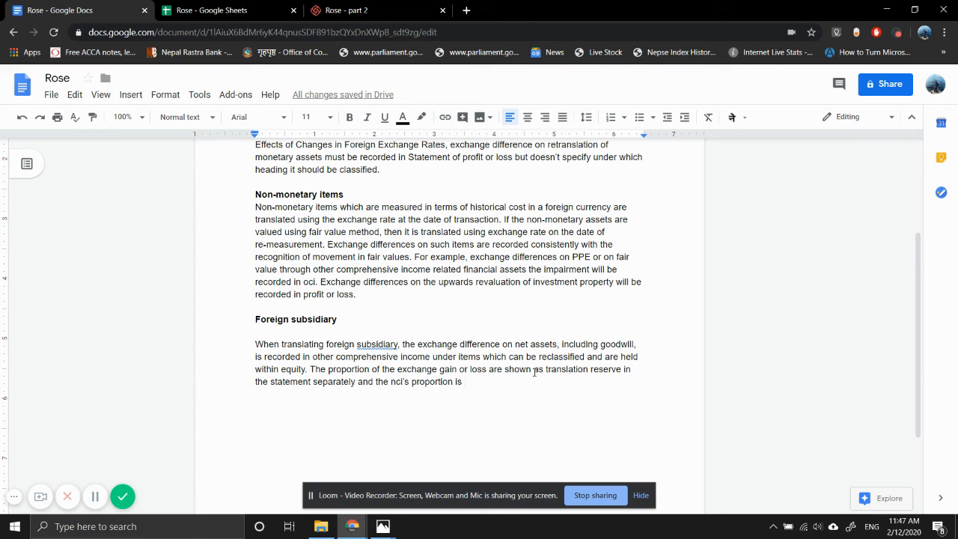
Continue the sentence about the nci's proportion with "subsumed in the non-controlling interest figure"
type("subsumed")
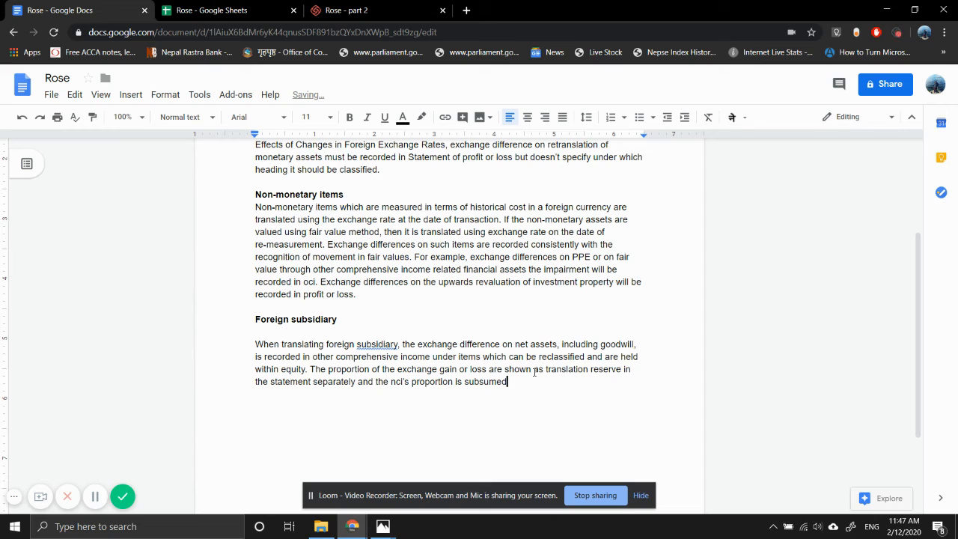
type(" in the non-controlling interest")
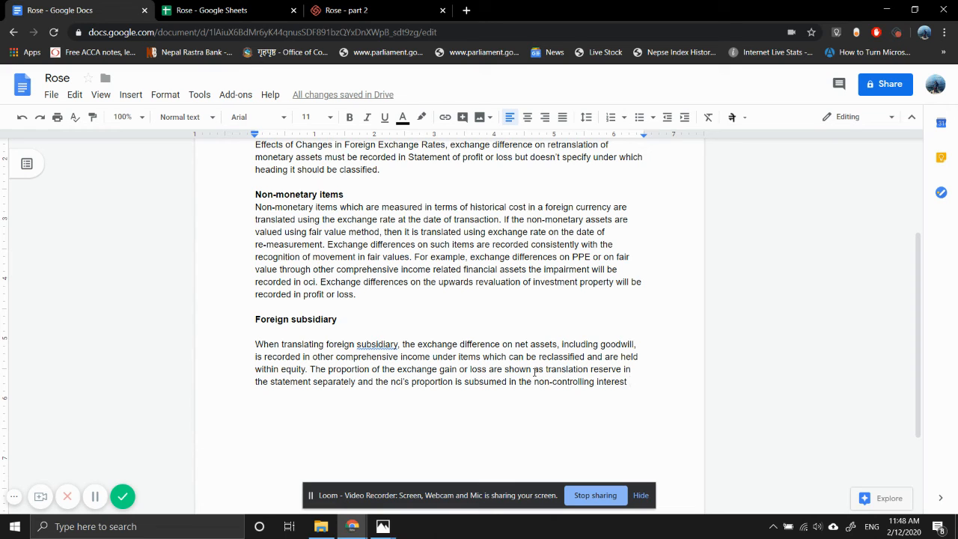
type("figure")
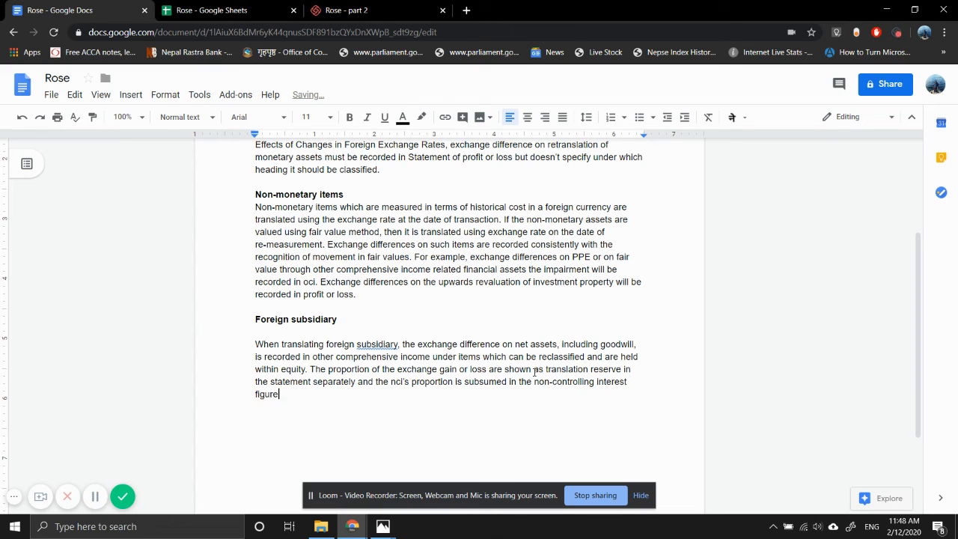
type(" in the consolidated financial posti")
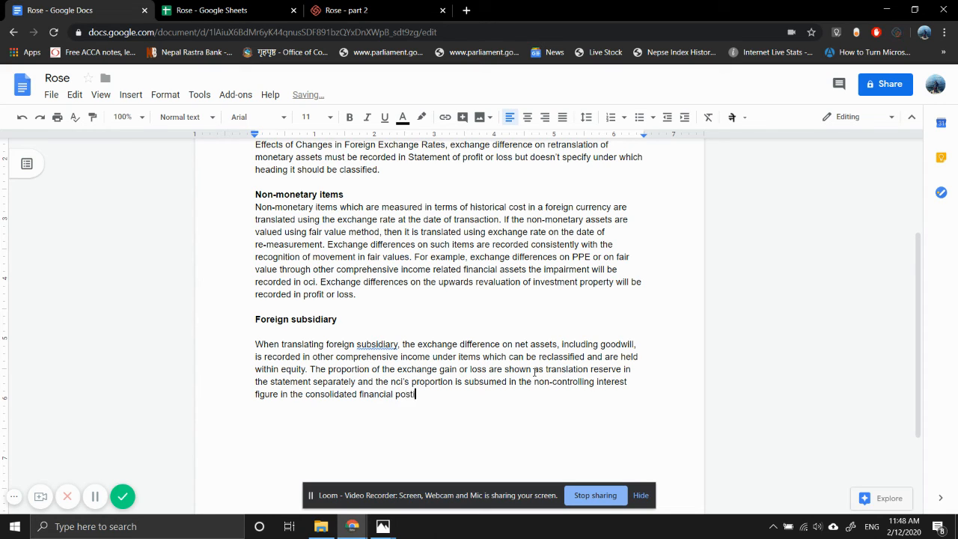
End the non-controlling interest sentence with "in the consolidated financial position."
type("on.")
Apply the spelling suggestions "position" and "subsidiaries" in the foreign subsidiary paragraph and start a new paragraph below it
left_click(410, 397)
left_click(414, 377)
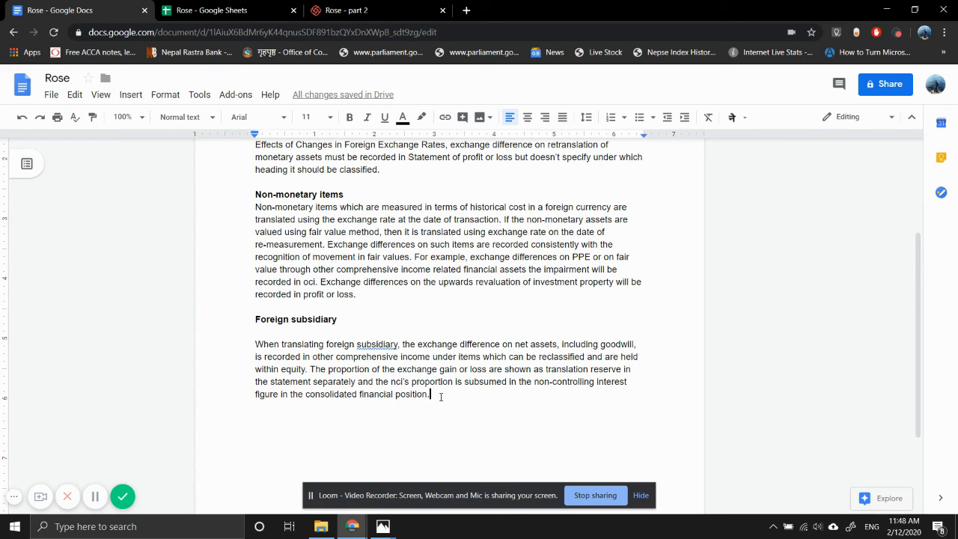
key("Return")
key("Return")
left_click(383, 345)
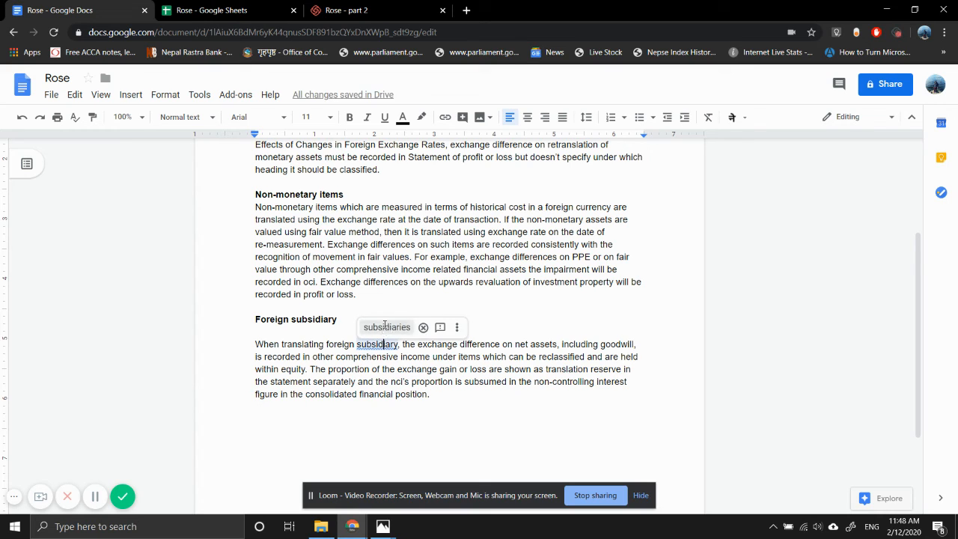
left_click(384, 328)
left_click(332, 420)
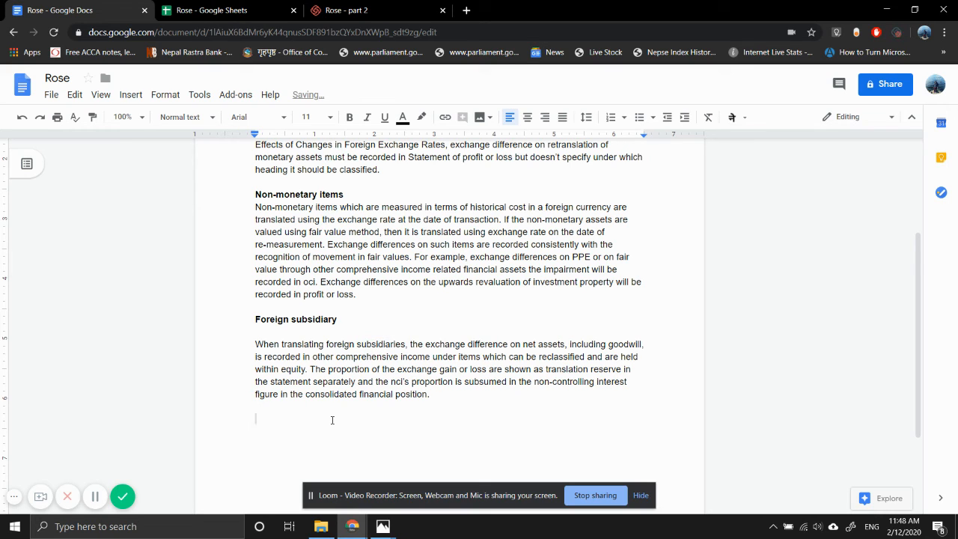
Switch to the question images in Photos to read the part (b) requirement, and return to the Rose document
mouse_move(383, 526)
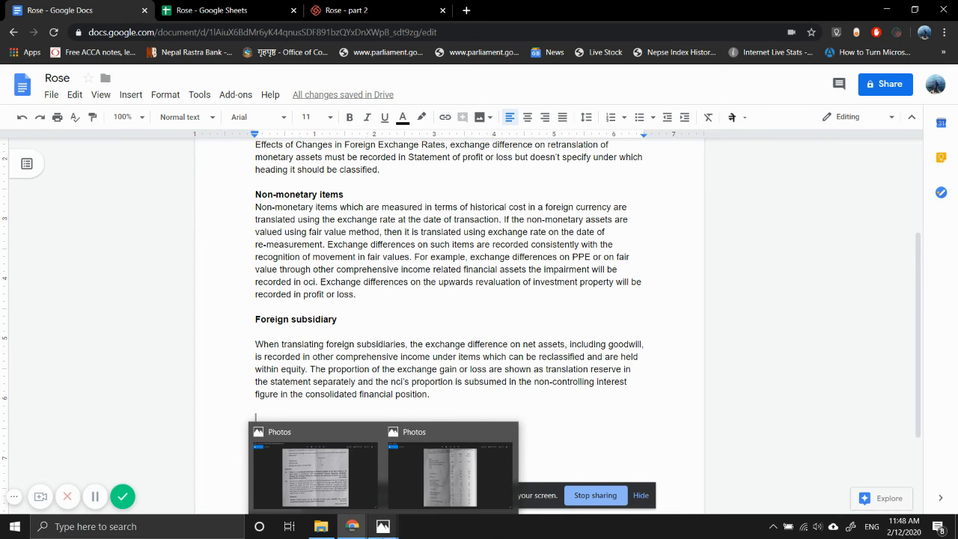
left_click(448, 482)
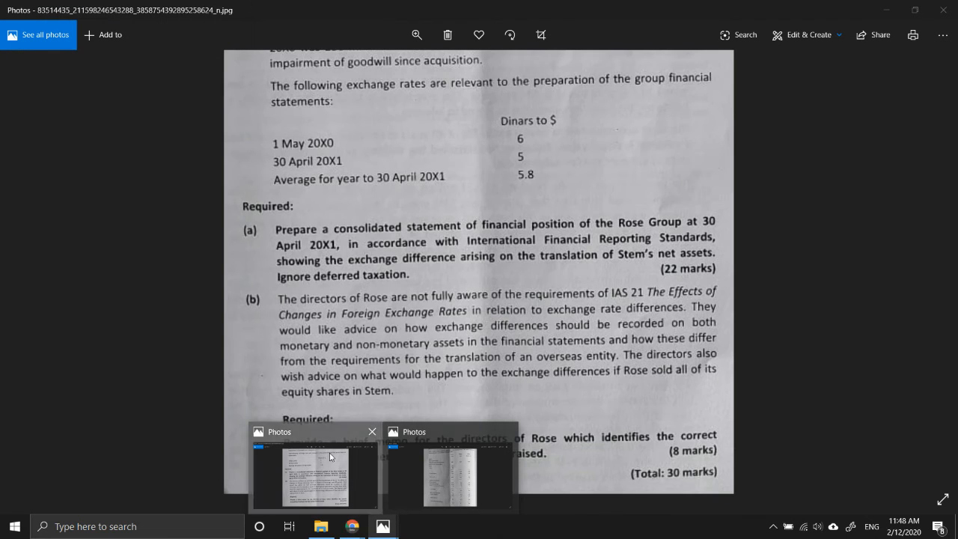
left_click(340, 479)
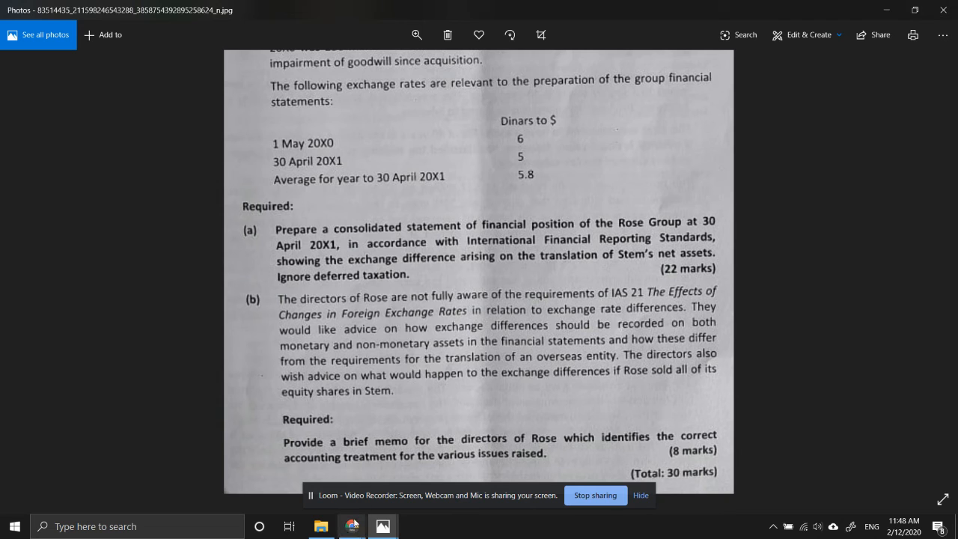
mouse_move(357, 525)
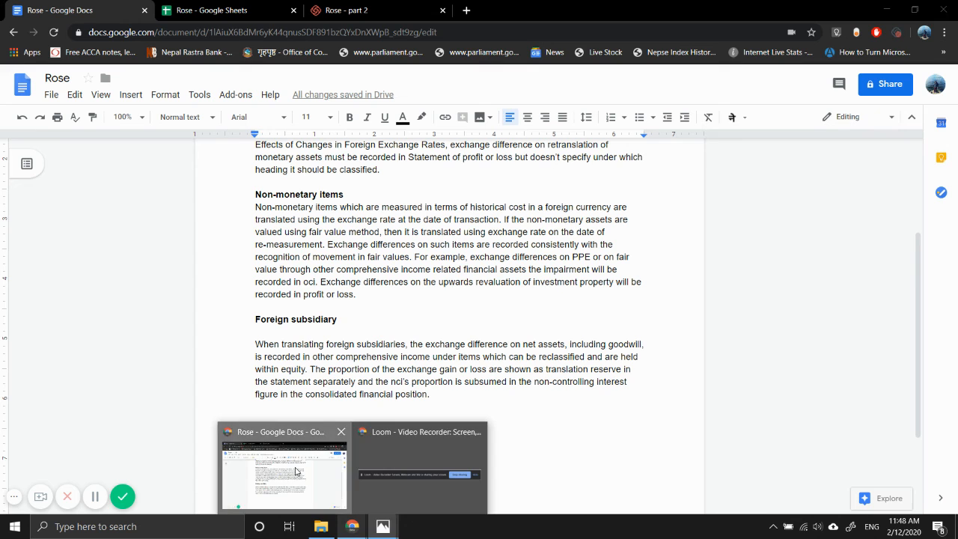
left_click(296, 471)
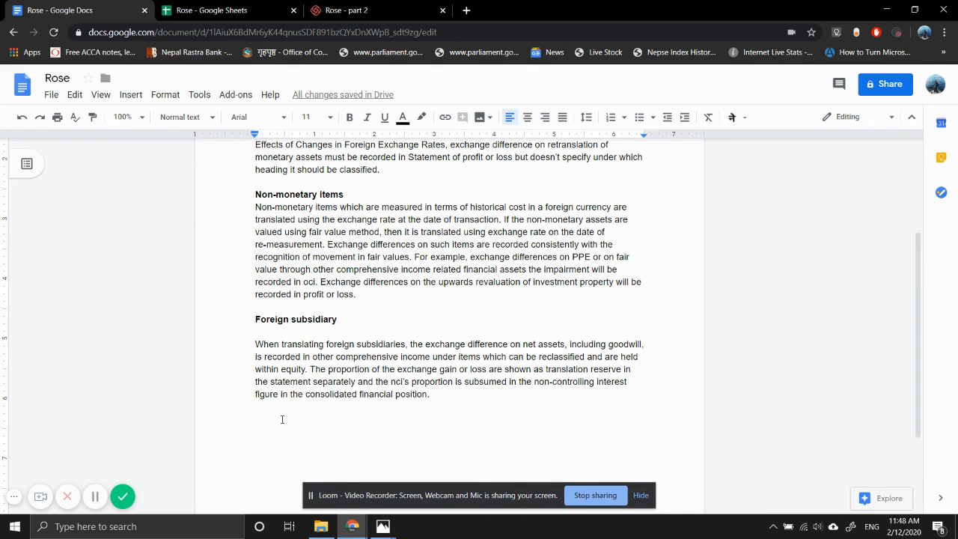
Write the heading "Ex. diff - full disposal" below the foreign subsidiary paragraph
type("Ex")
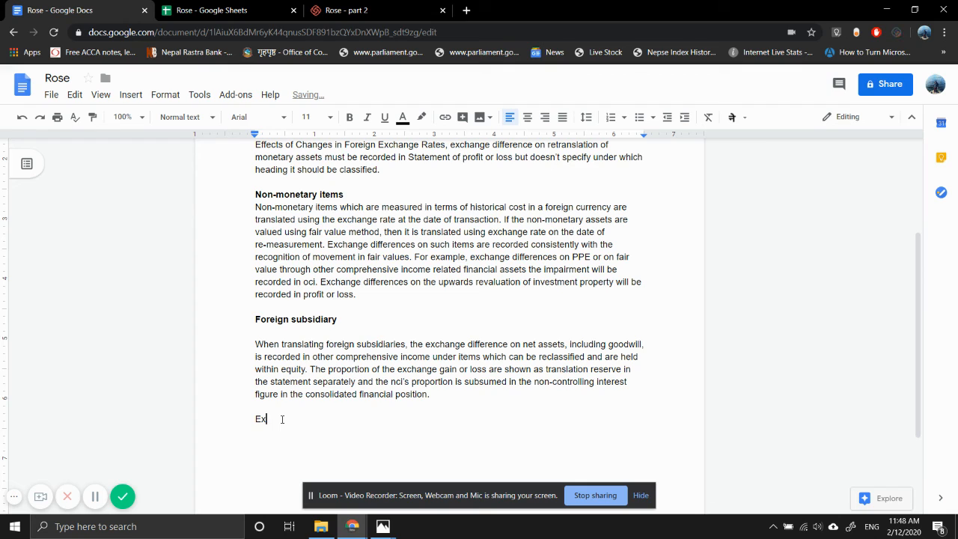
type(". diff - full disposal")
Make the full disposal heading bold and start a non-bold paragraph beneath it, leaving a blank line between
key("ctrl+shift+Left")
key("ctrl+shift+Left")
key("ctrl+shift+Left")
key("ctrl+shift+Left")
key("ctrl+shift+Left")
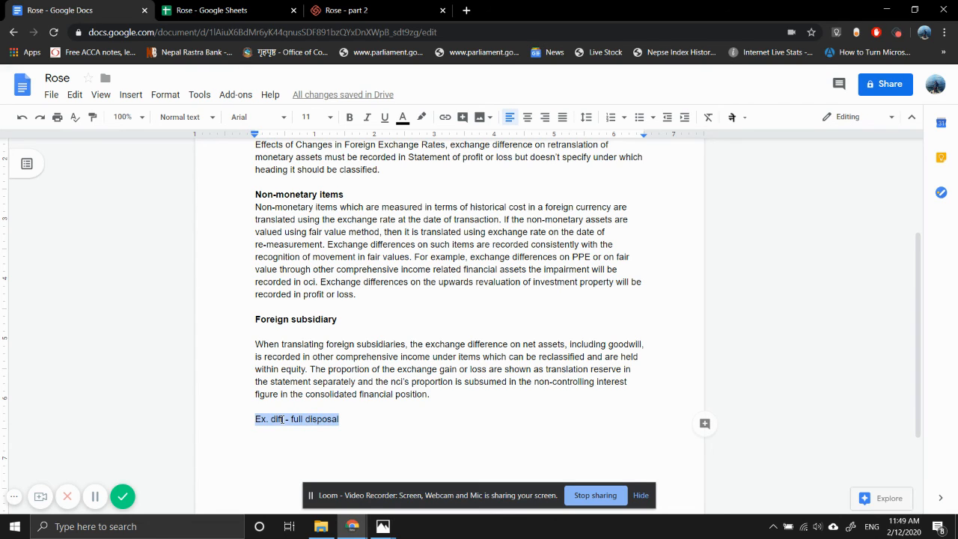
key("ctrl+b")
key("End")
key("Return")
key("Return")
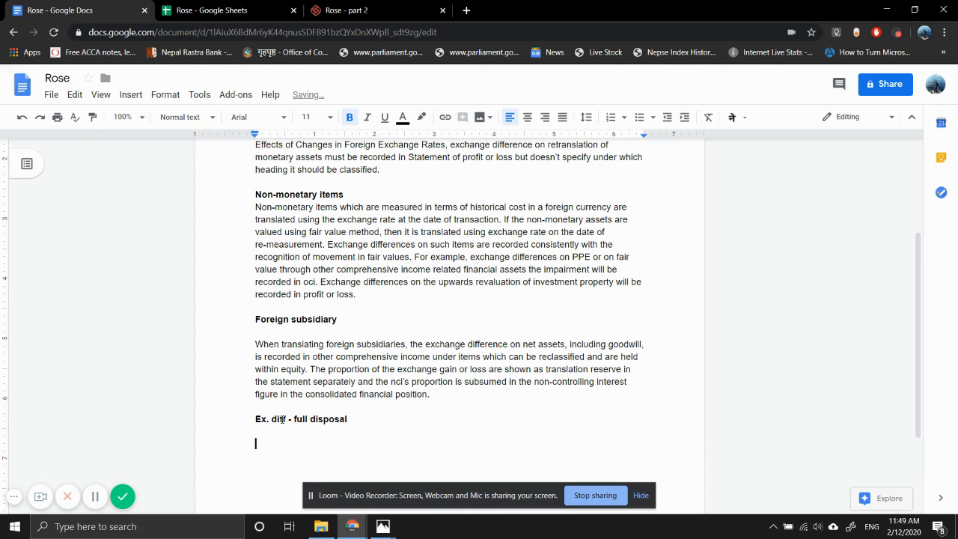
key("ctrl+b")
Begin the full disposal paragraph with "If Rose were", correcting the capitalisation of the company name
type("If the ros")
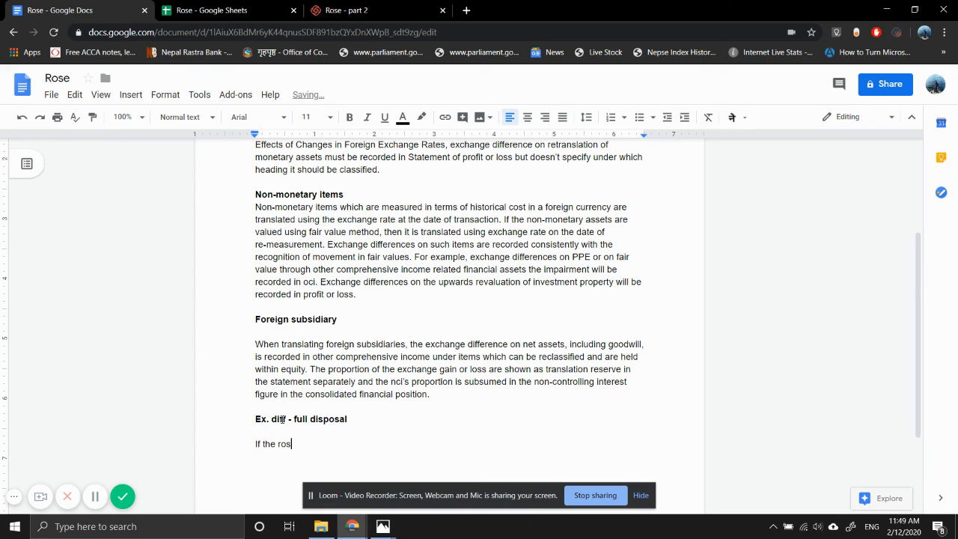
key("BackSpace")
key("BackSpace")
key("BackSpace")
type("ROse")
key("BackSpace")
key("BackSpace")
key("BackSpace")
key("BackSpace")
key("BackSpace")
key("BackSpace")
key("BackSpace")
type("Rose were to sell all of its e")
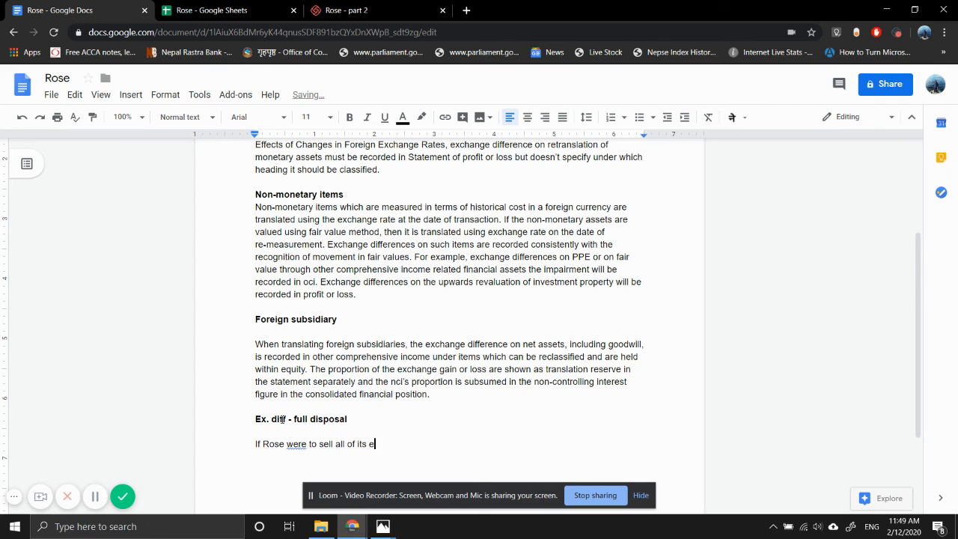
type("quity shares in Stem, ")
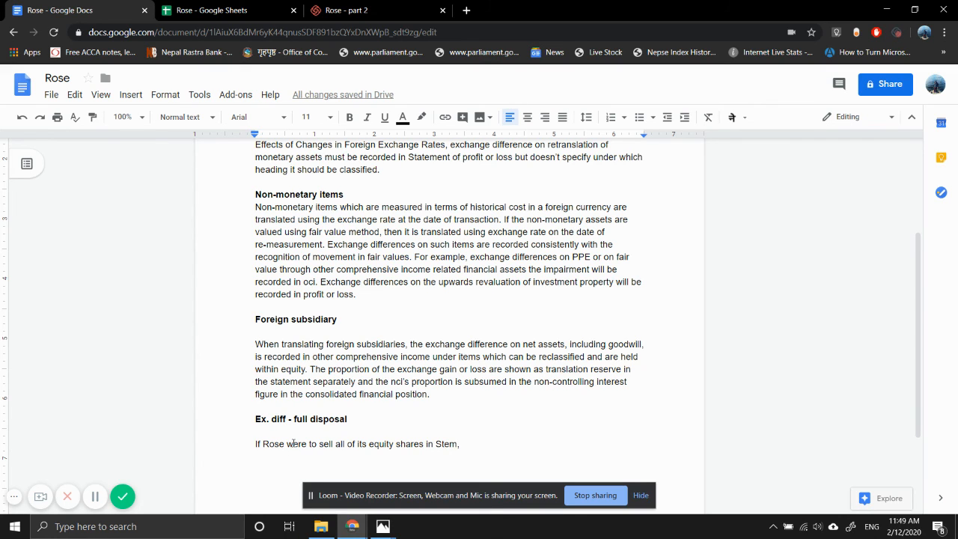
type("the cu")
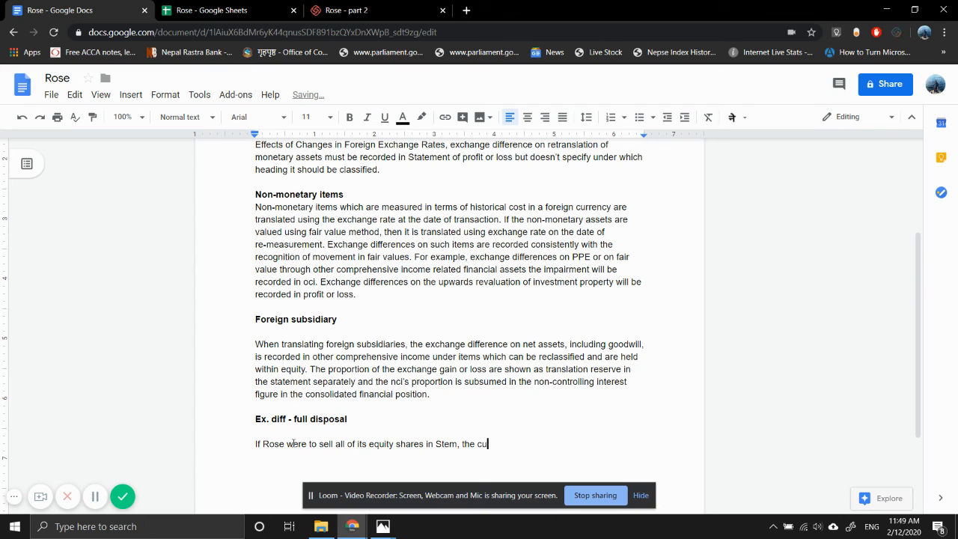
type("mulative exchange differnces ")
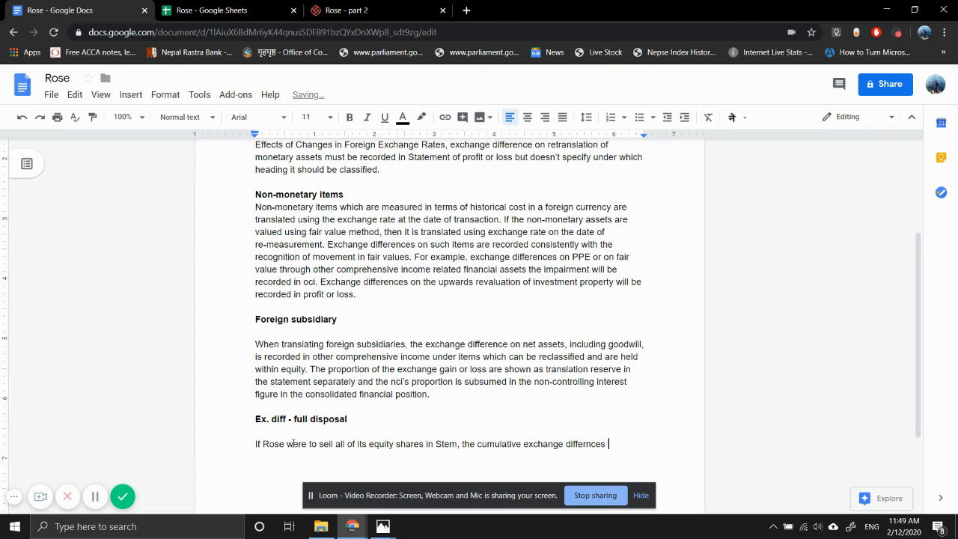
type("belonging to the equity")
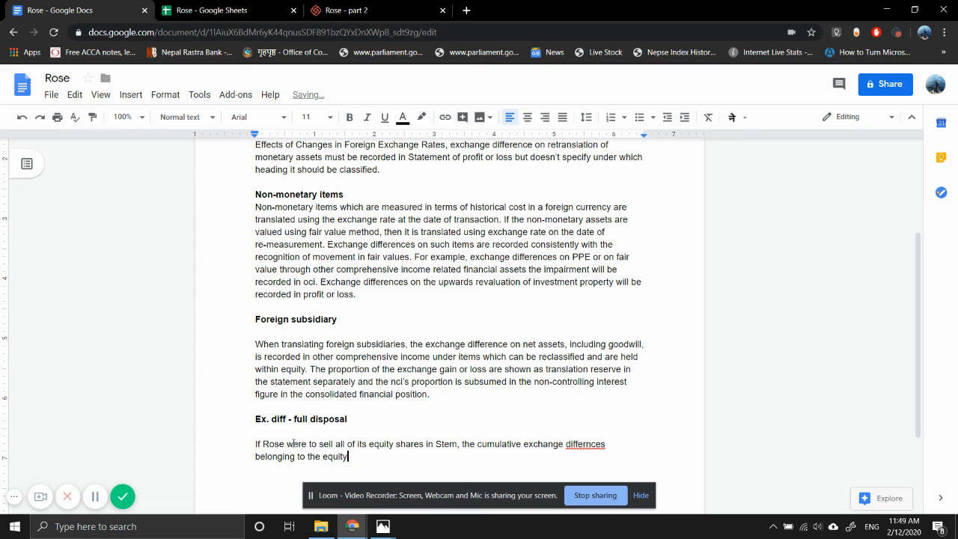
type(" holders of ros")
Continue the sentence with "holders of Rose will be", correcting the lowercase company name
key("BackSpace")
key("BackSpace")
type("Rose will be ")
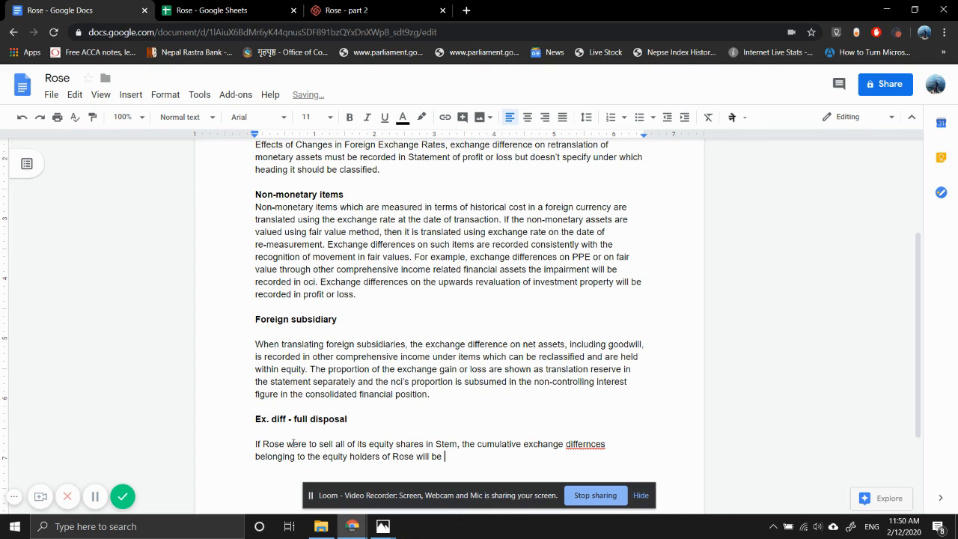
type("reclassified from r")
Add "reclassified from equity to profit or loss" to the sentence on the equity holders' exchange differences
key("BackSpace")
type("equity")
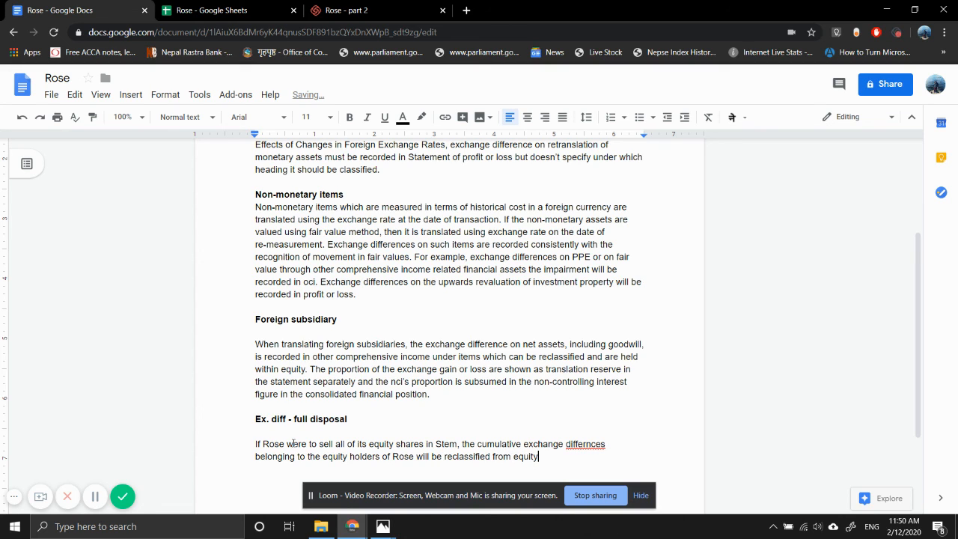
type(" to profit or loss. In additi")
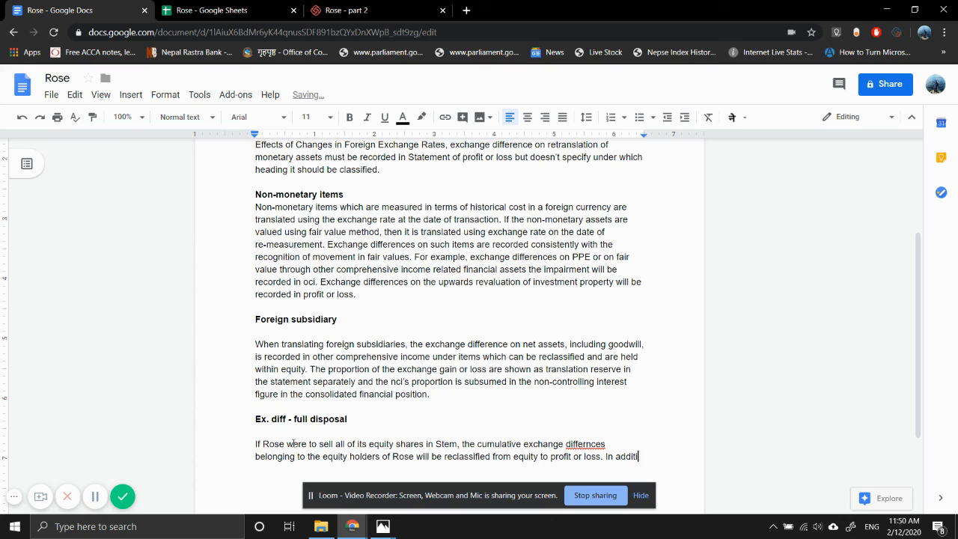
type("on, the cumula")
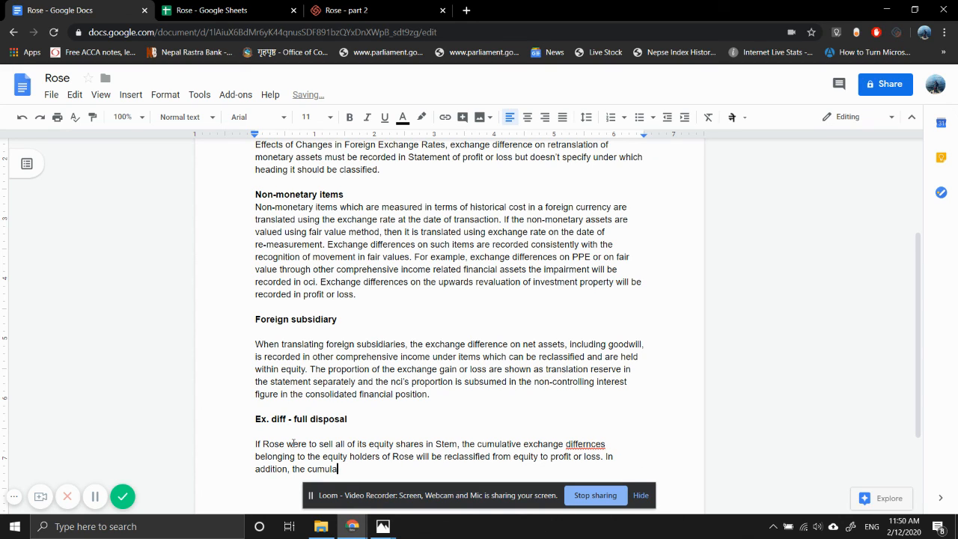
End the sentence after "profit or loss" and begin another with "In addition, the cumultive exchange differences"
key("BackSpace")
type("tive s")
key("BackSpace")
type("exchange diffe")
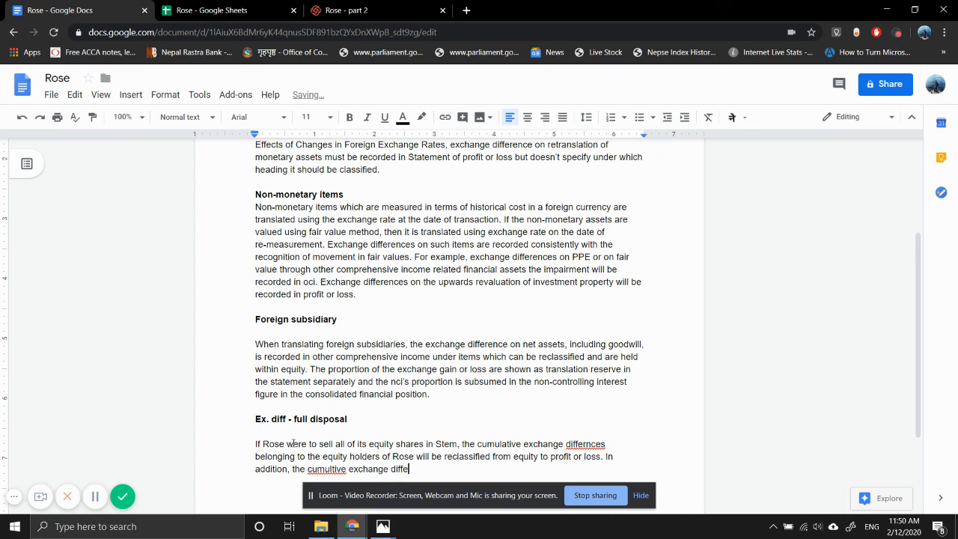
type("rences attributable to non-")
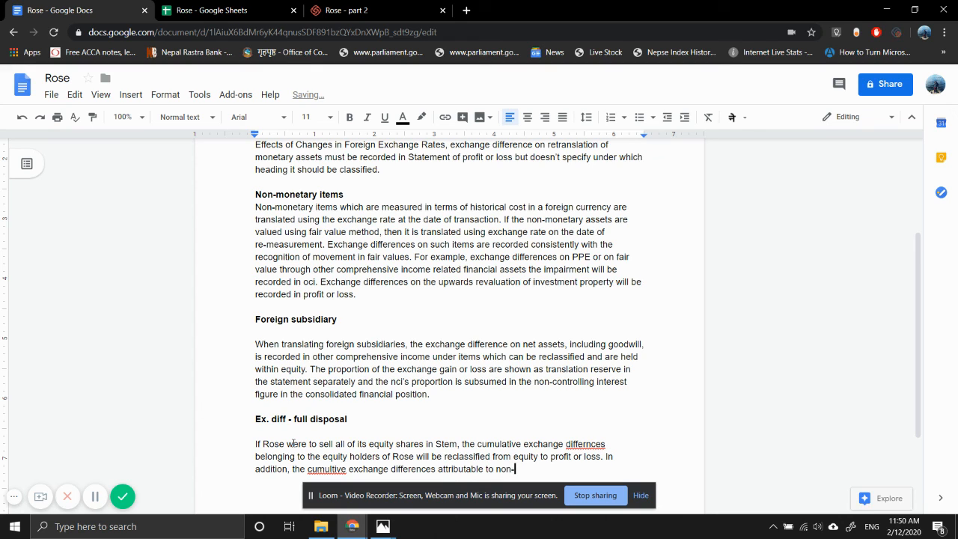
type("controlling interes")
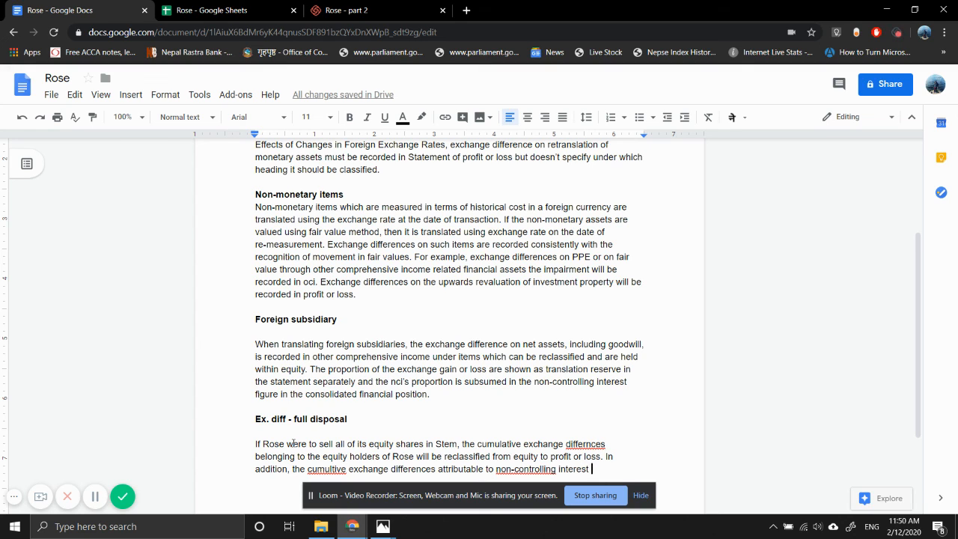
Extend the "In addition" sentence with "attributable to non-controlling interest"
type("t should be ")
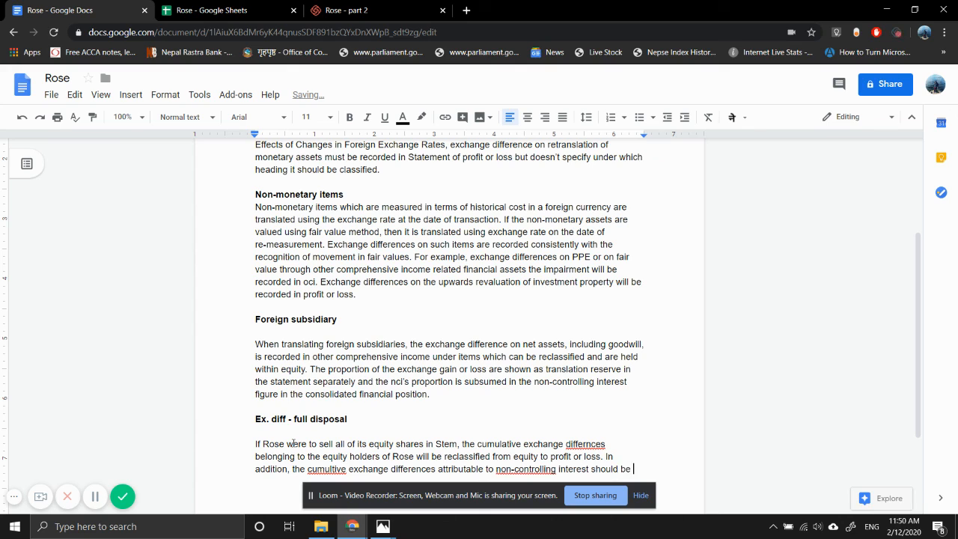
type("r")
Add "should be derecognised" to the non-controlling interest sentence and remove the trailing "and"
key("BackSpace")
type("de")
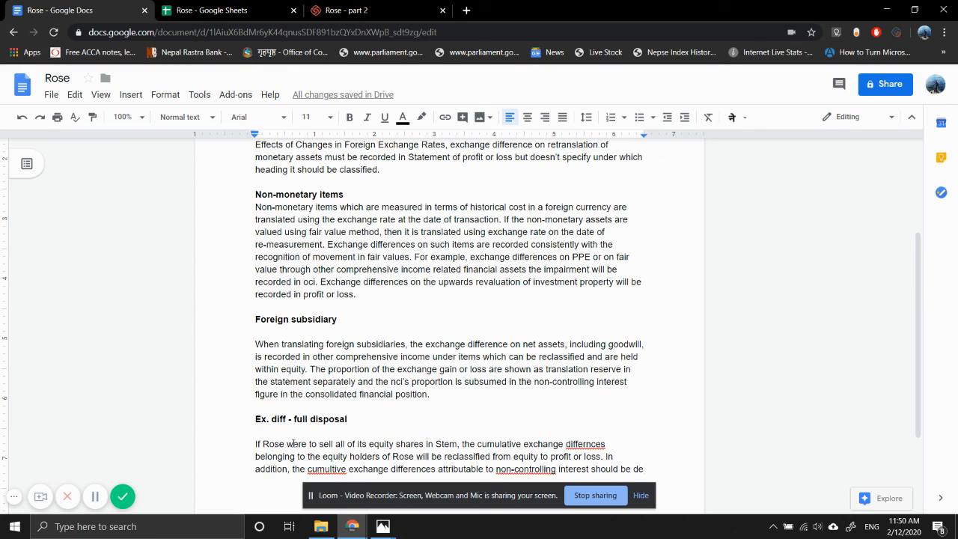
type("recognise")
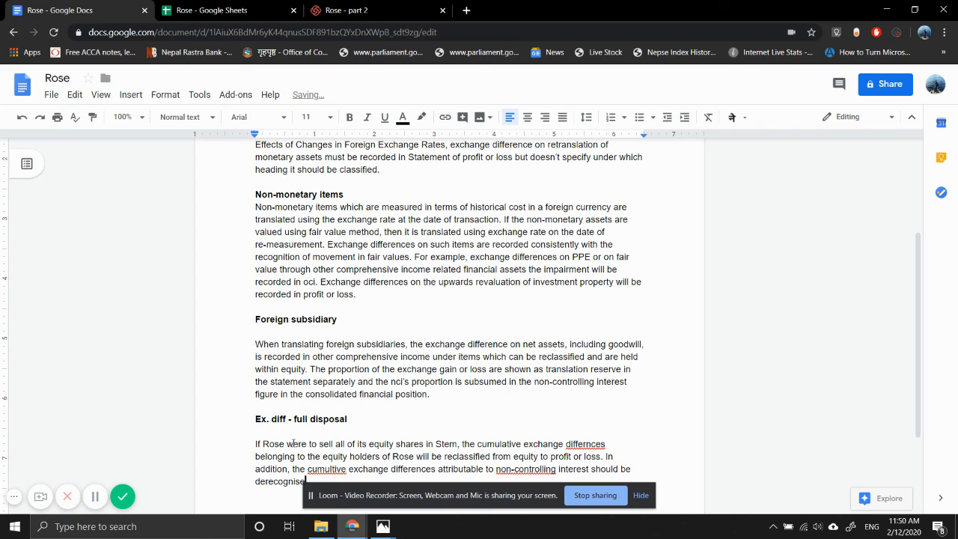
type("d and")
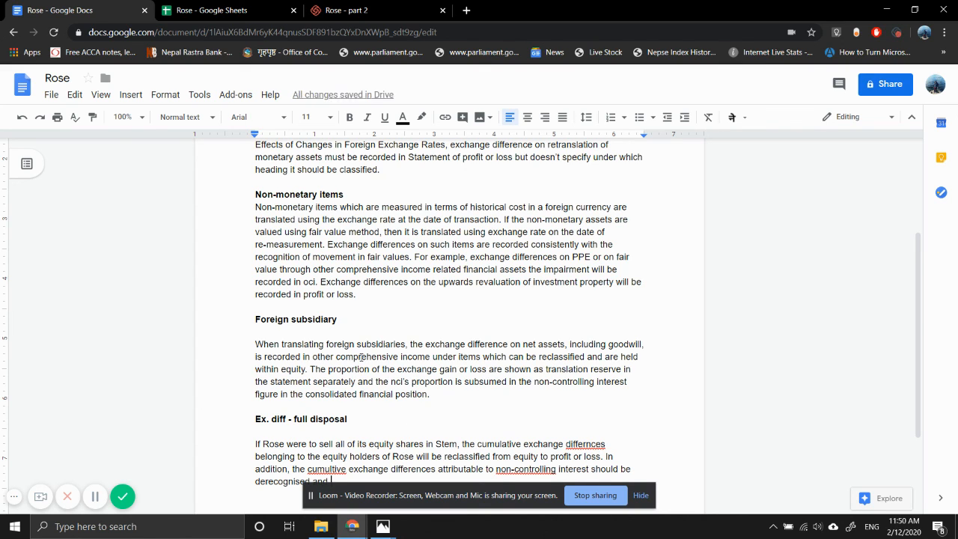
scroll(359, 357, "down", 1)
key("BackSpace")
key("BackSpace")
key("BackSpace")
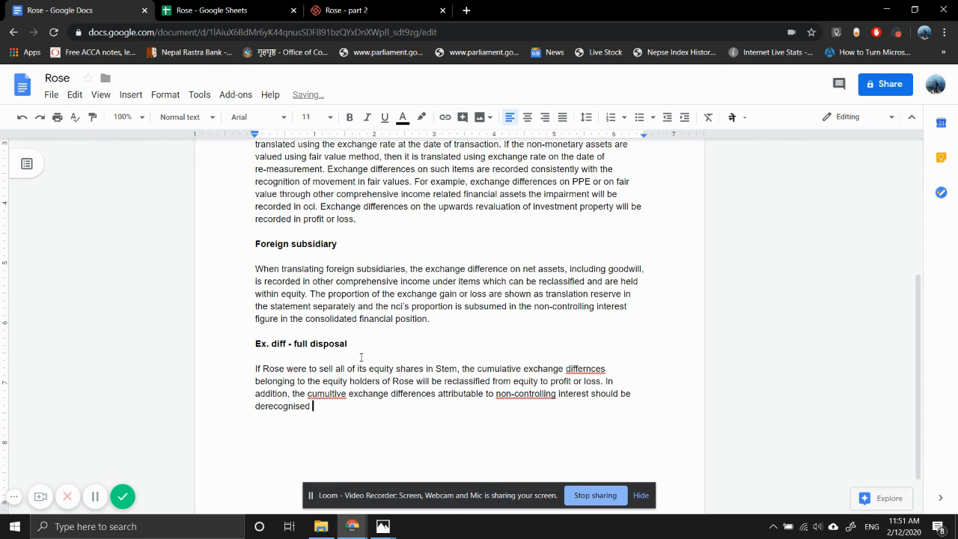
Continue the non-controlling interest sentence after "derecognised" with "but would not be reclassified to profit or loss"
type("but would not be reclassified ")
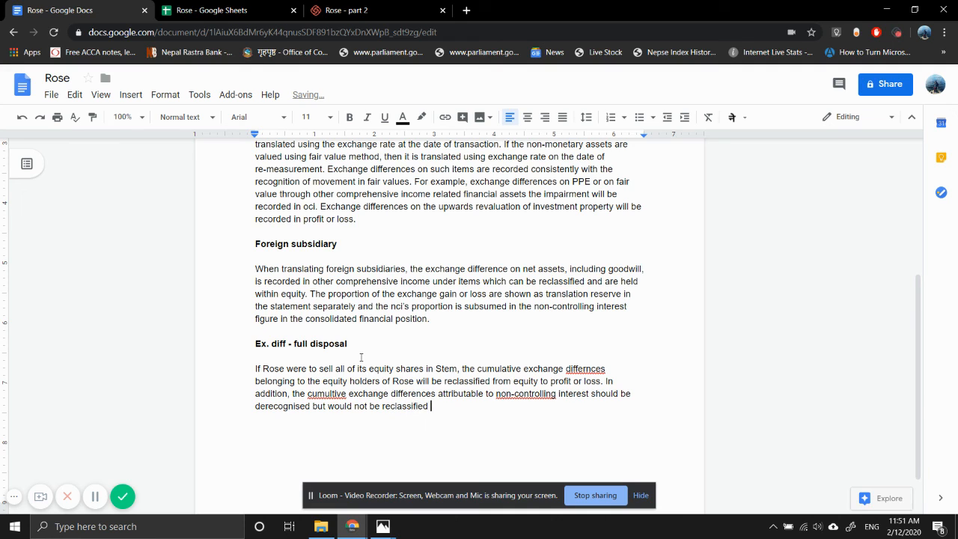
type("to profit or loss")
Accept the spelling suggestions "noncontrolling", "cumulative" and "differences" in the full disposal paragraph and end its last sentence with a full stop
left_click(521, 393)
left_click(529, 377)
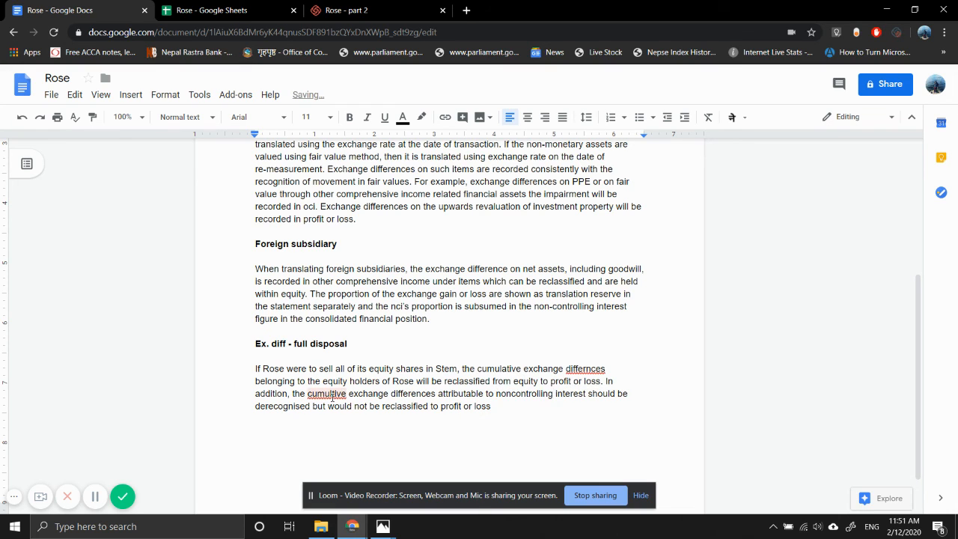
left_click(334, 393)
left_click(334, 378)
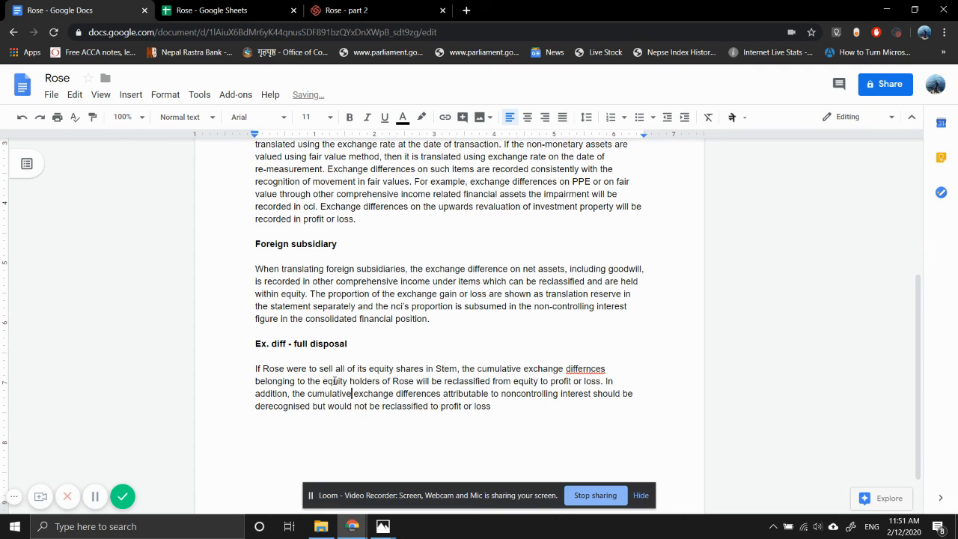
left_click(582, 368)
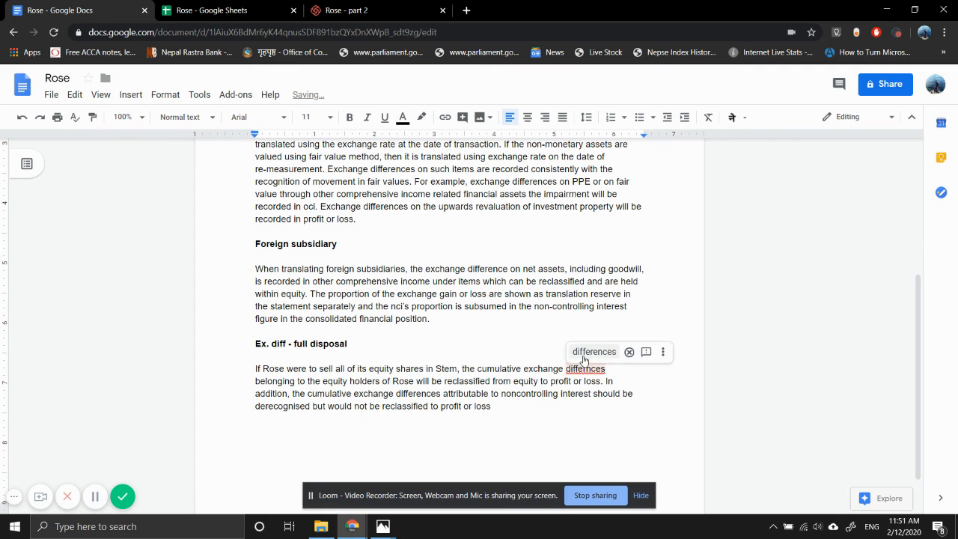
left_click(584, 355)
left_click(501, 405)
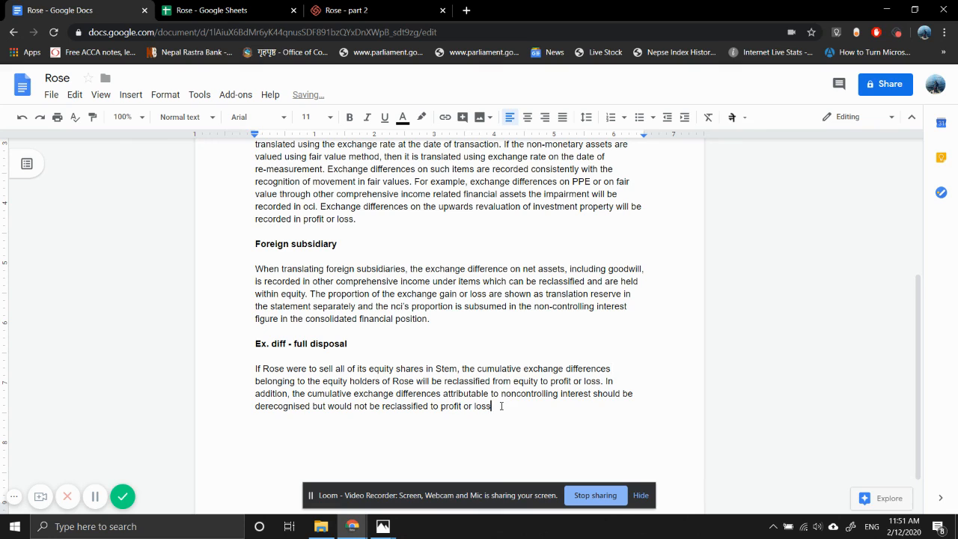
type(".")
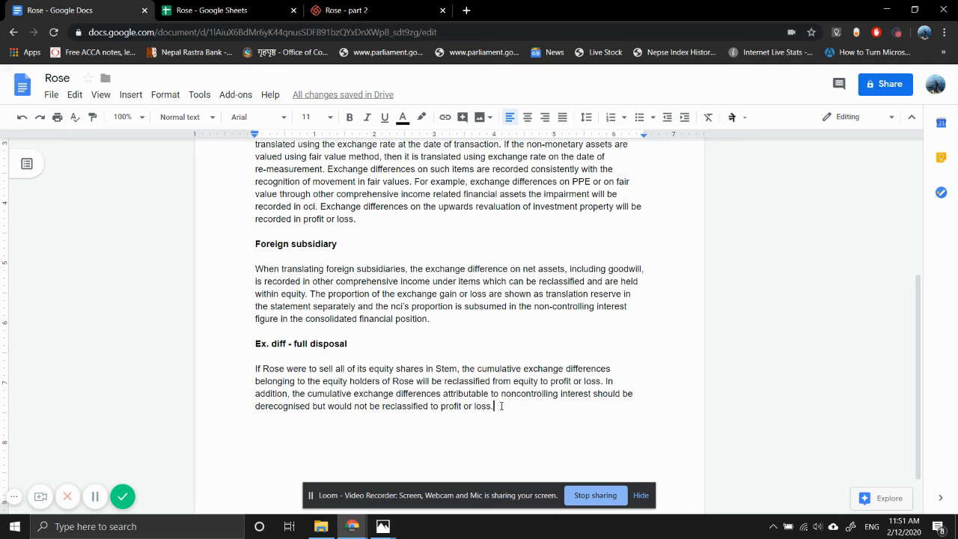
Review the finished part (b) answer against the requirement in the question photo in Photos, returning to the Rose document to read all its sections
scroll(494, 288, "up", 2)
scroll(494, 287, "down", 2)
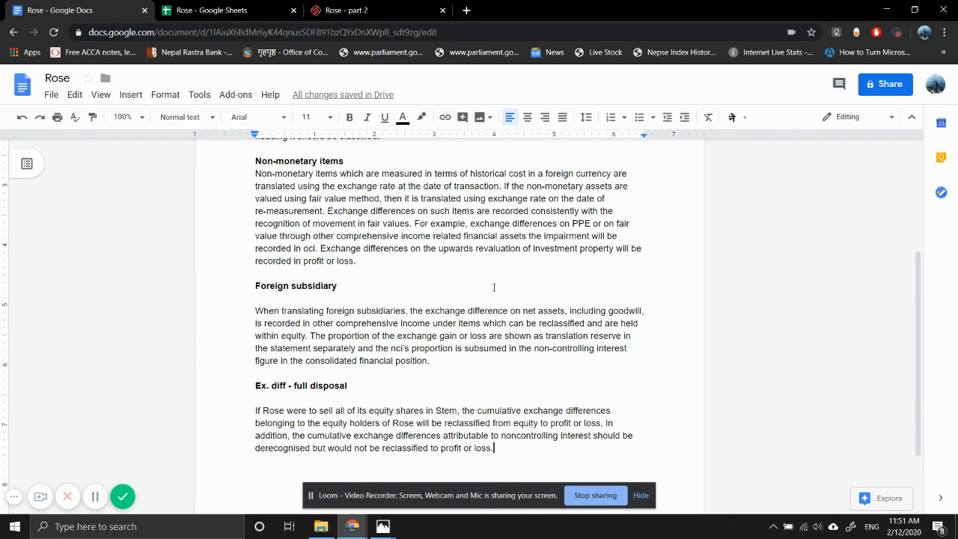
scroll(494, 287, "up", 2)
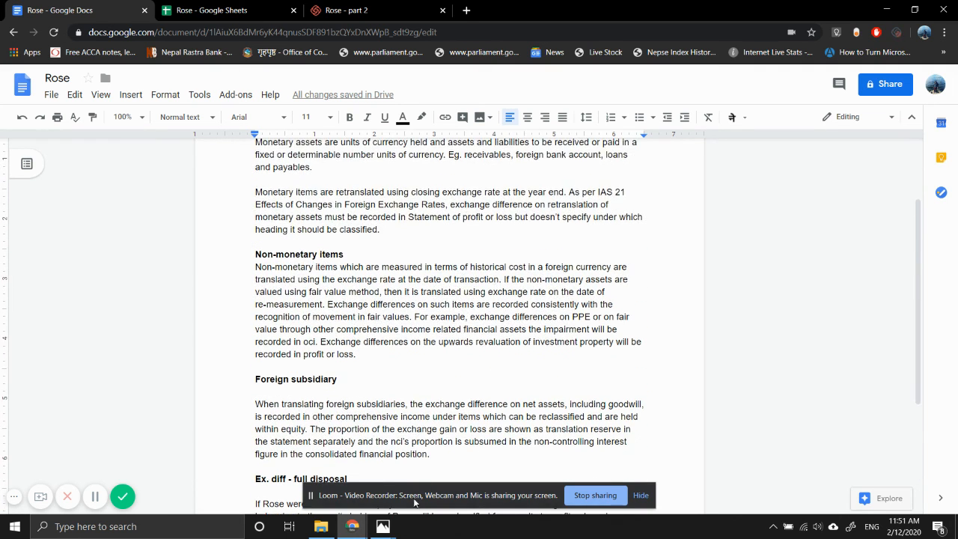
mouse_move(382, 525)
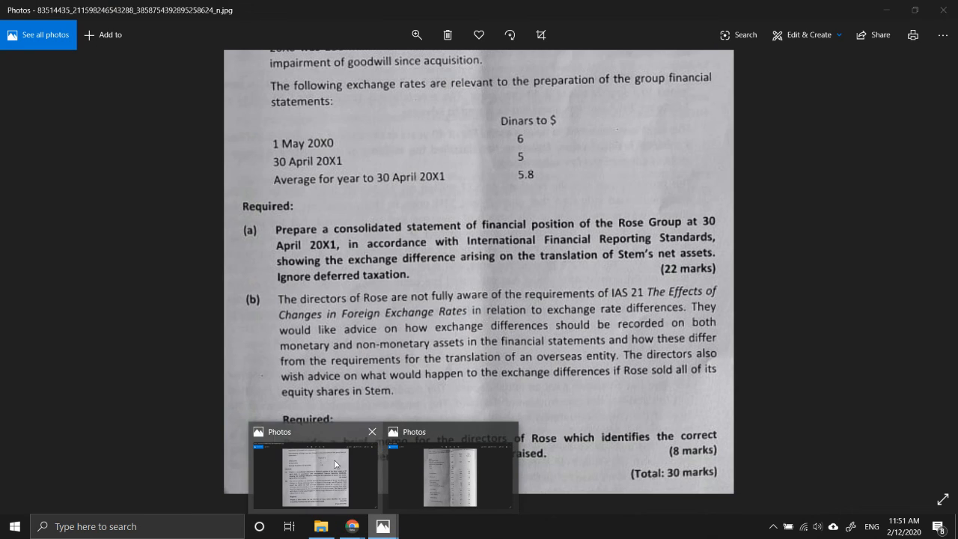
left_click(450, 436)
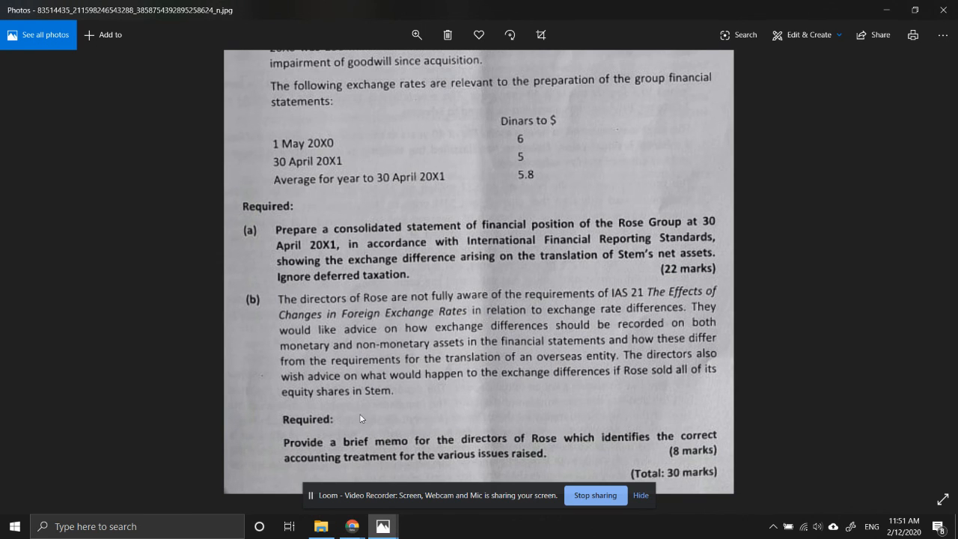
mouse_move(346, 528)
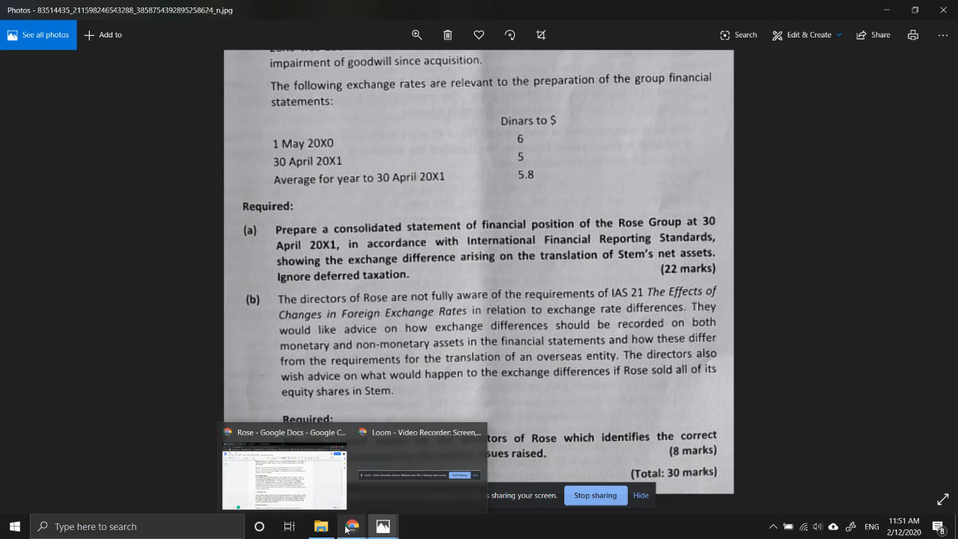
left_click(285, 463)
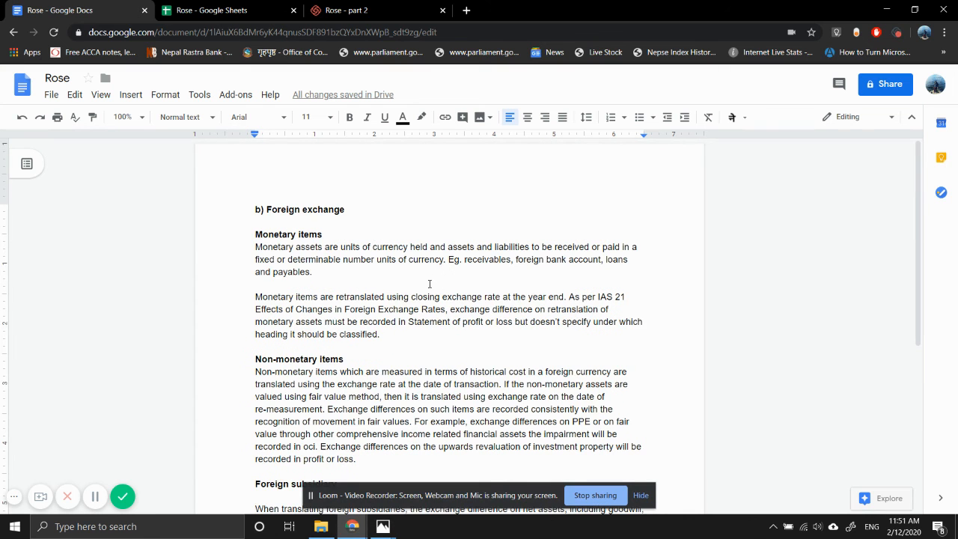
scroll(429, 284, "down", 3)
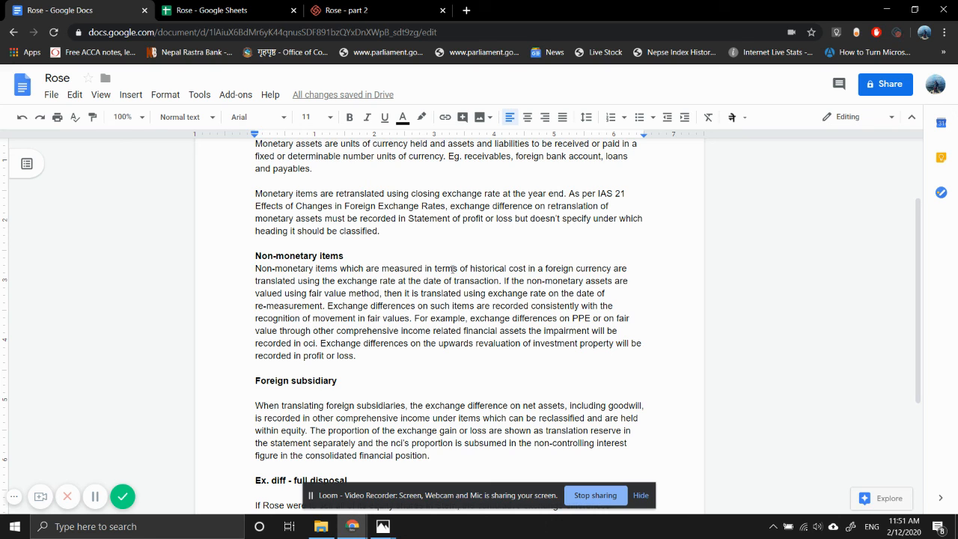
scroll(438, 334, "down", 2)
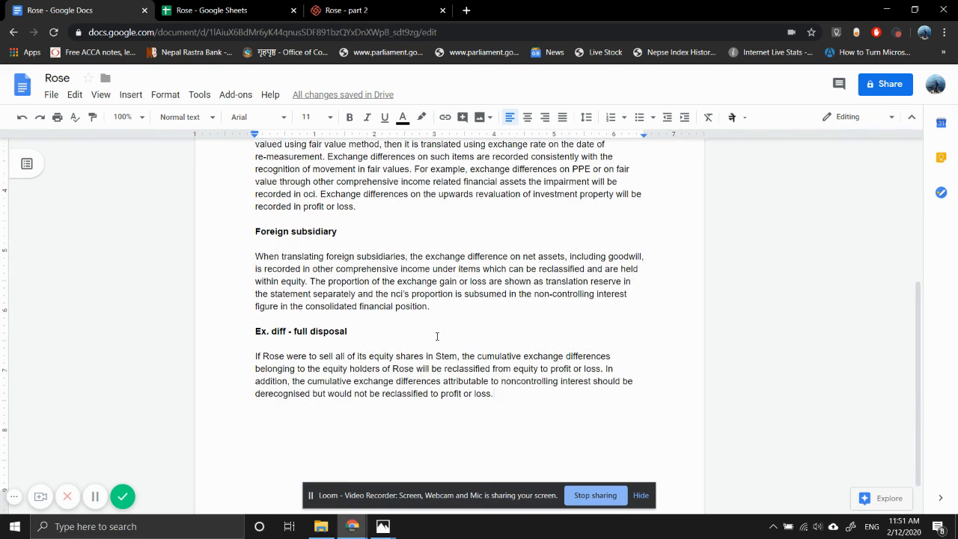